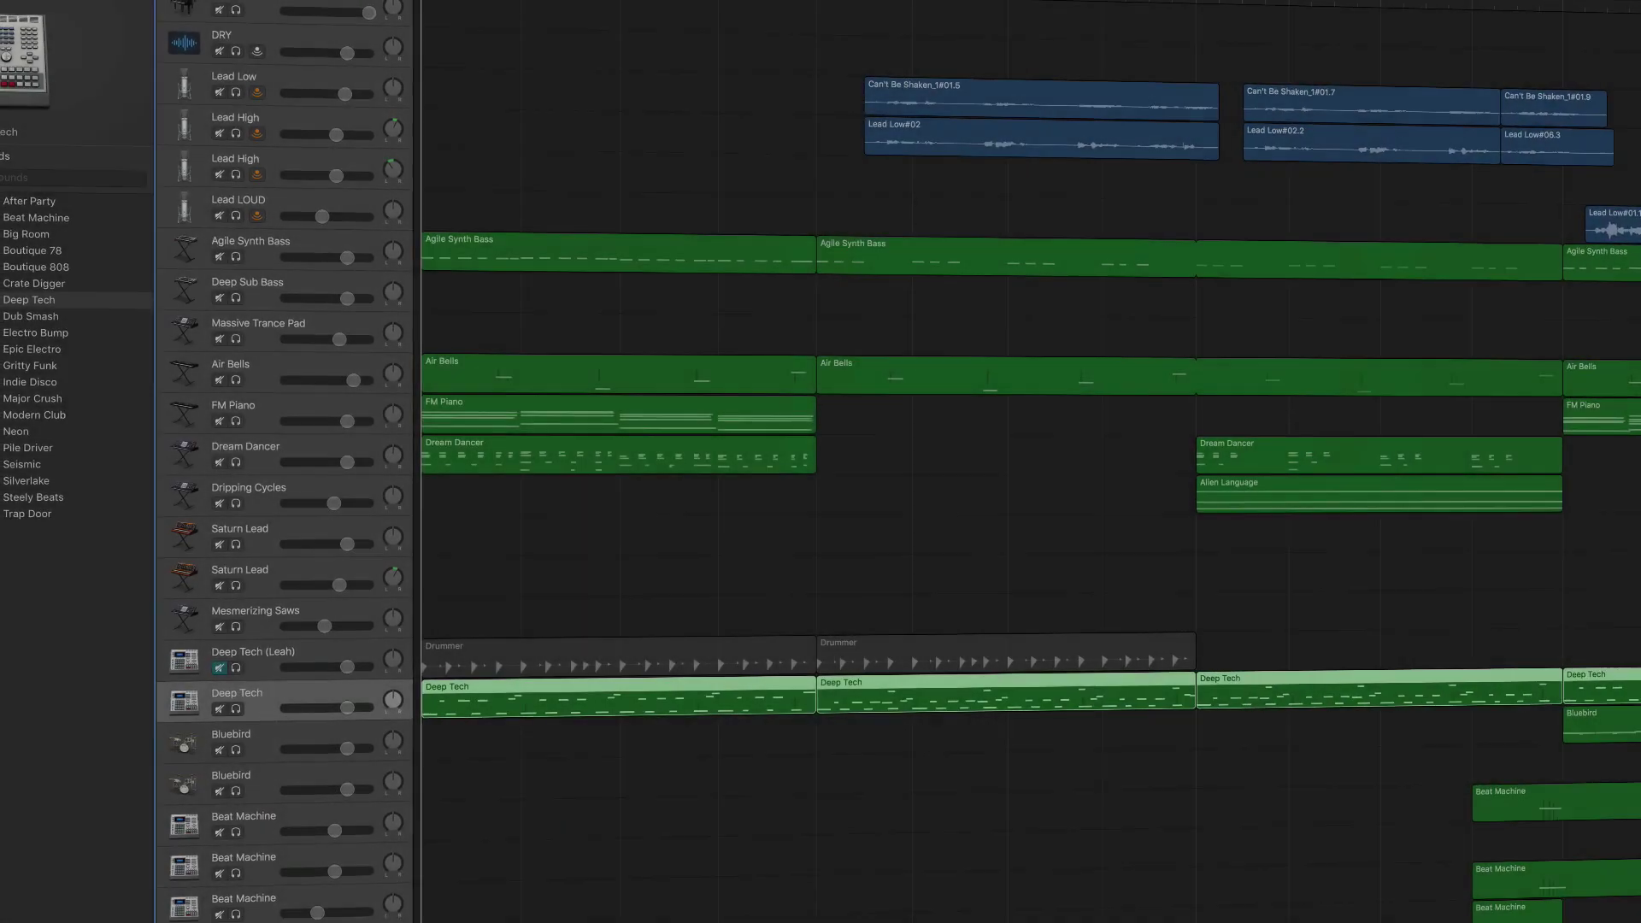
# - Play an Agile Synth Bass note with modulation at maximum, then one step below max
pyautogui.press('super+k')
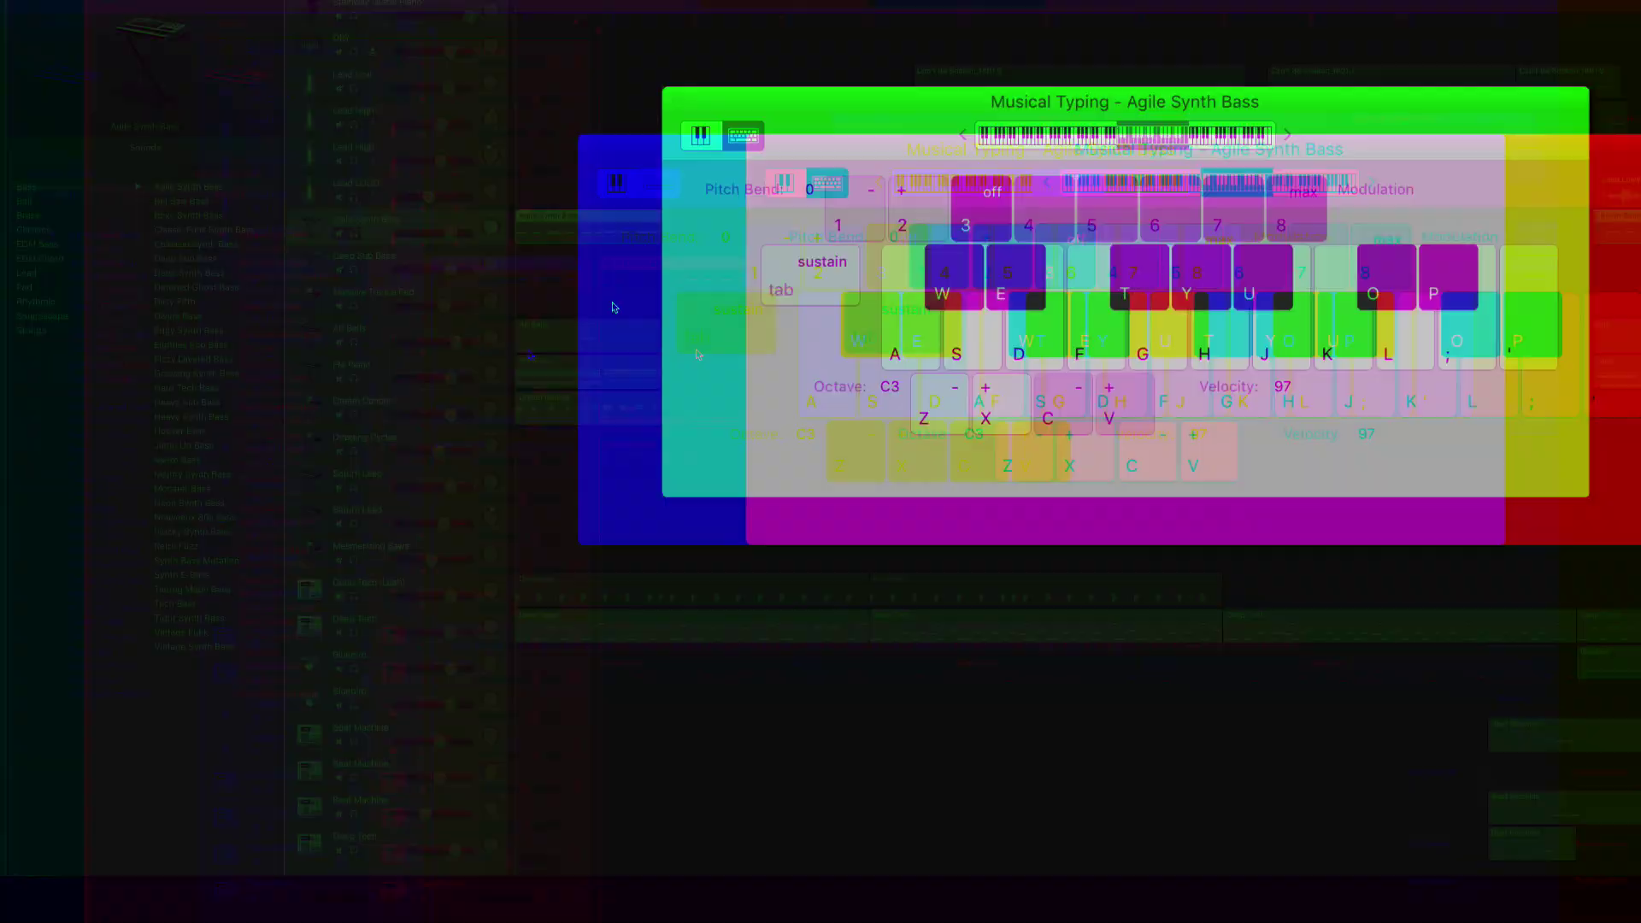
pyautogui.press('a')
pyautogui.press('a')
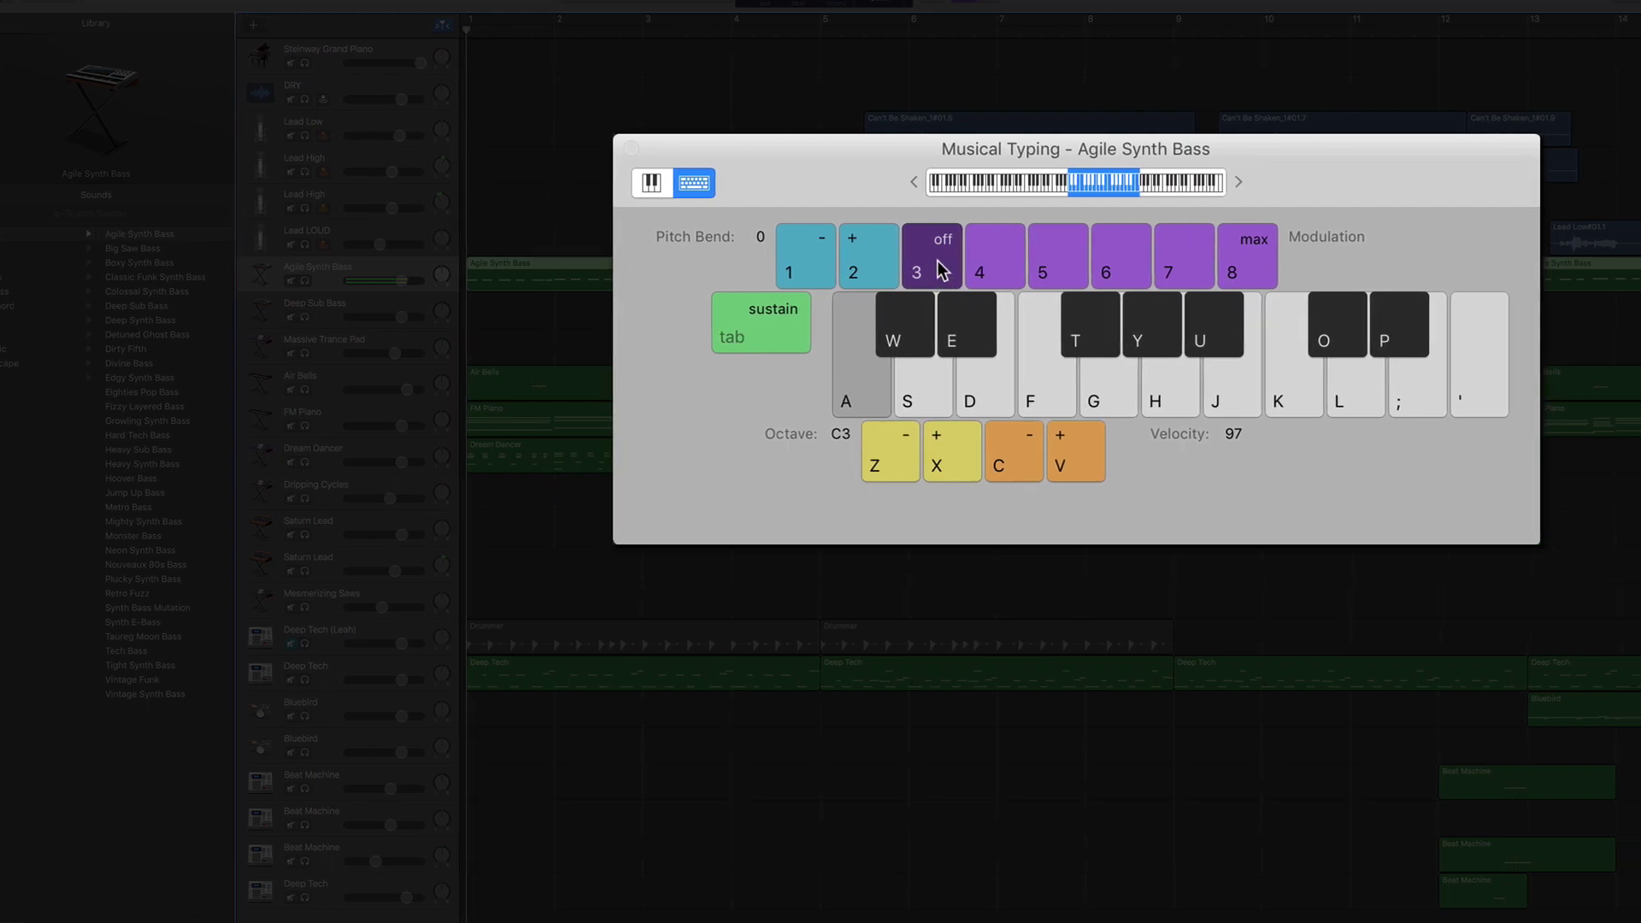
pyautogui.click(1243, 256)
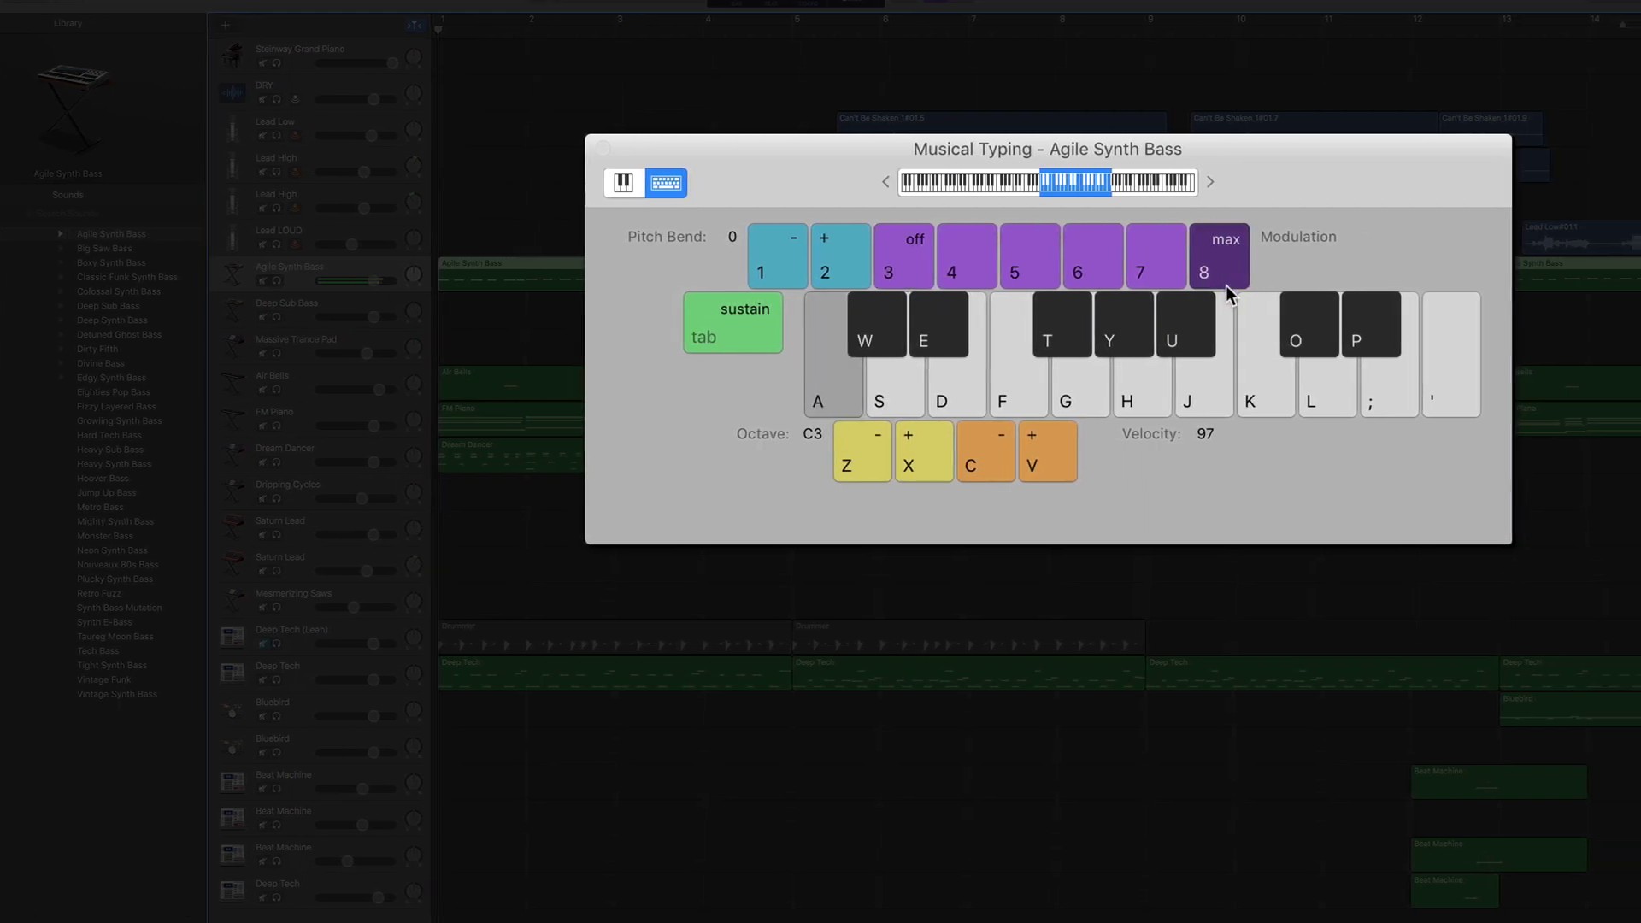
pyautogui.press('a')
pyautogui.click(1156, 272)
pyautogui.press('a')
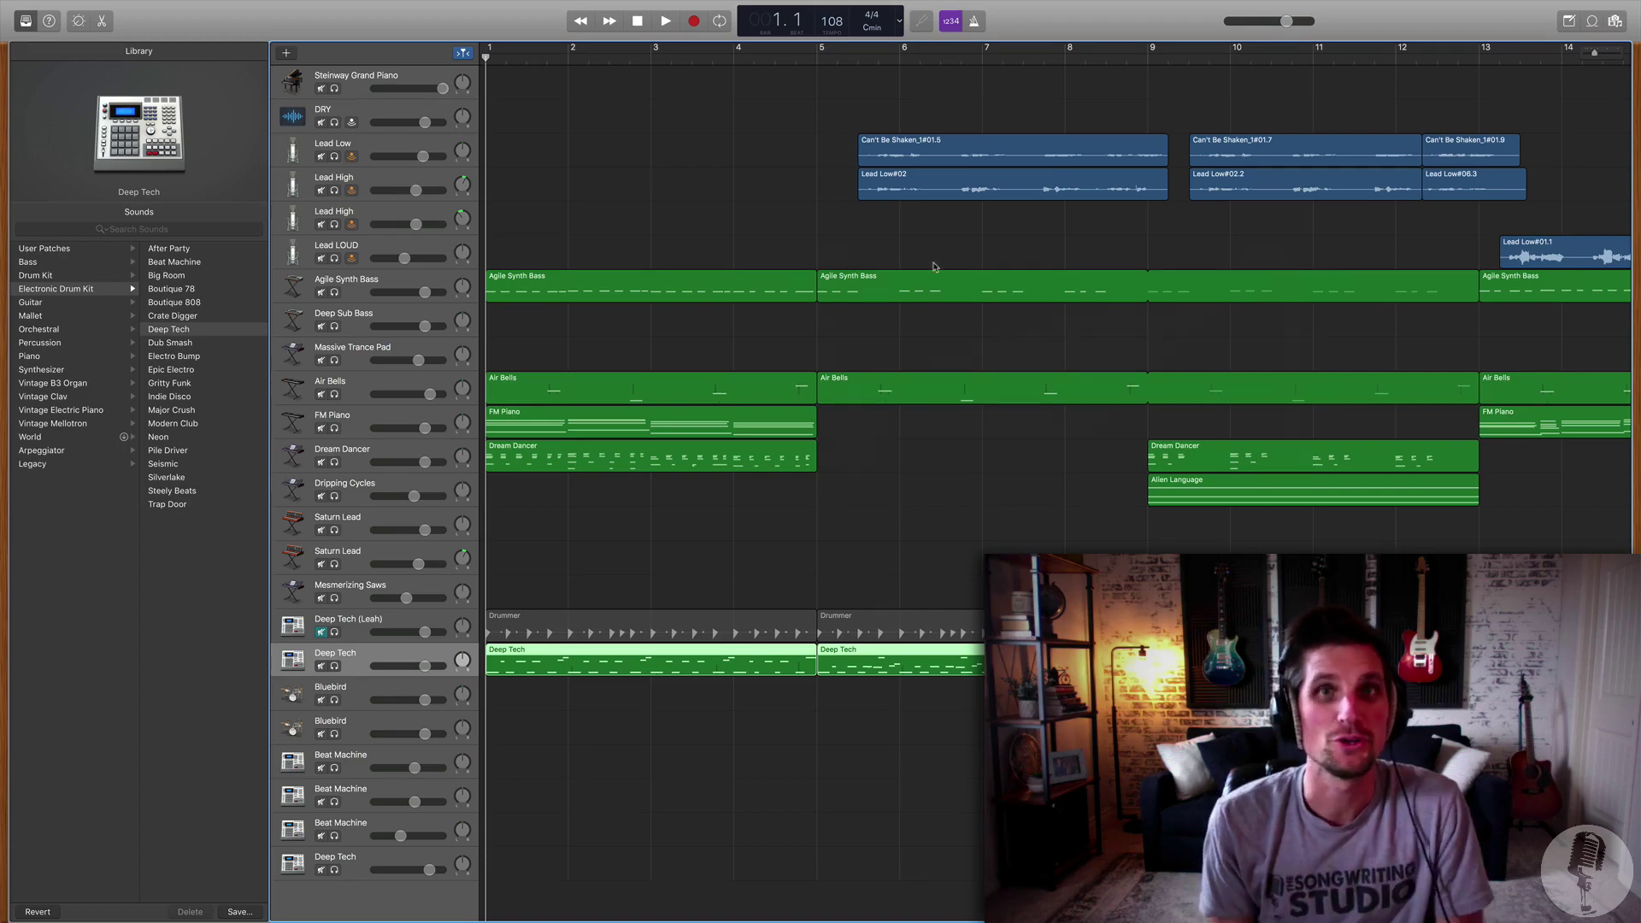
# - Hide and re-show the Musical Typing window from the Window menu, then toggle it with Cmd+K
pyautogui.press('super+k')
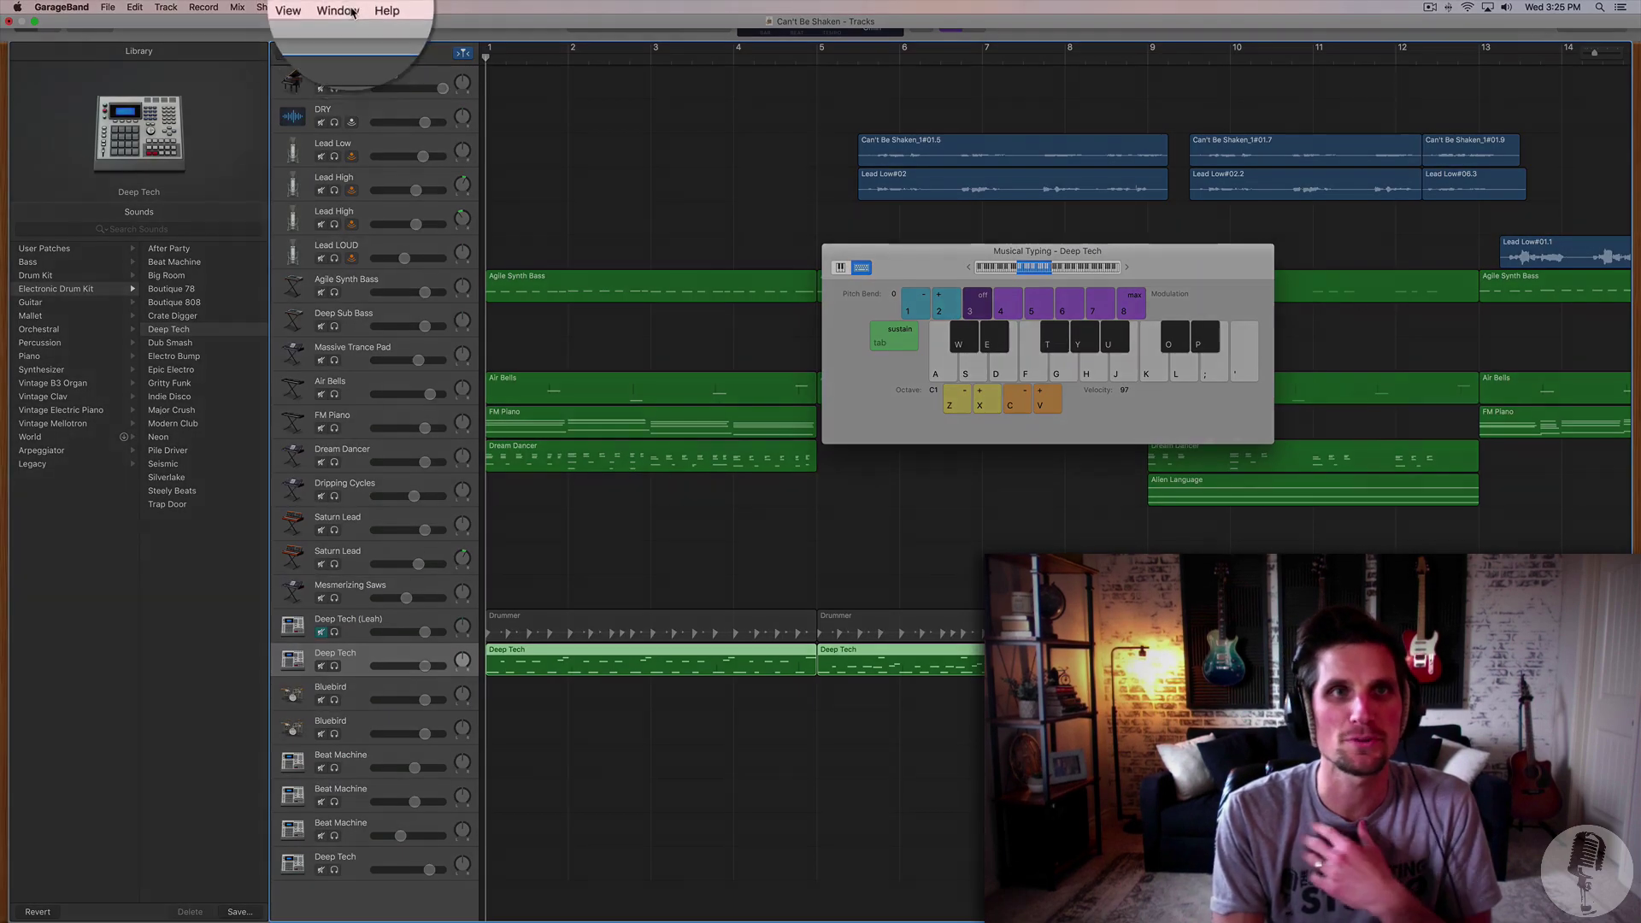
pyautogui.click(351, 10)
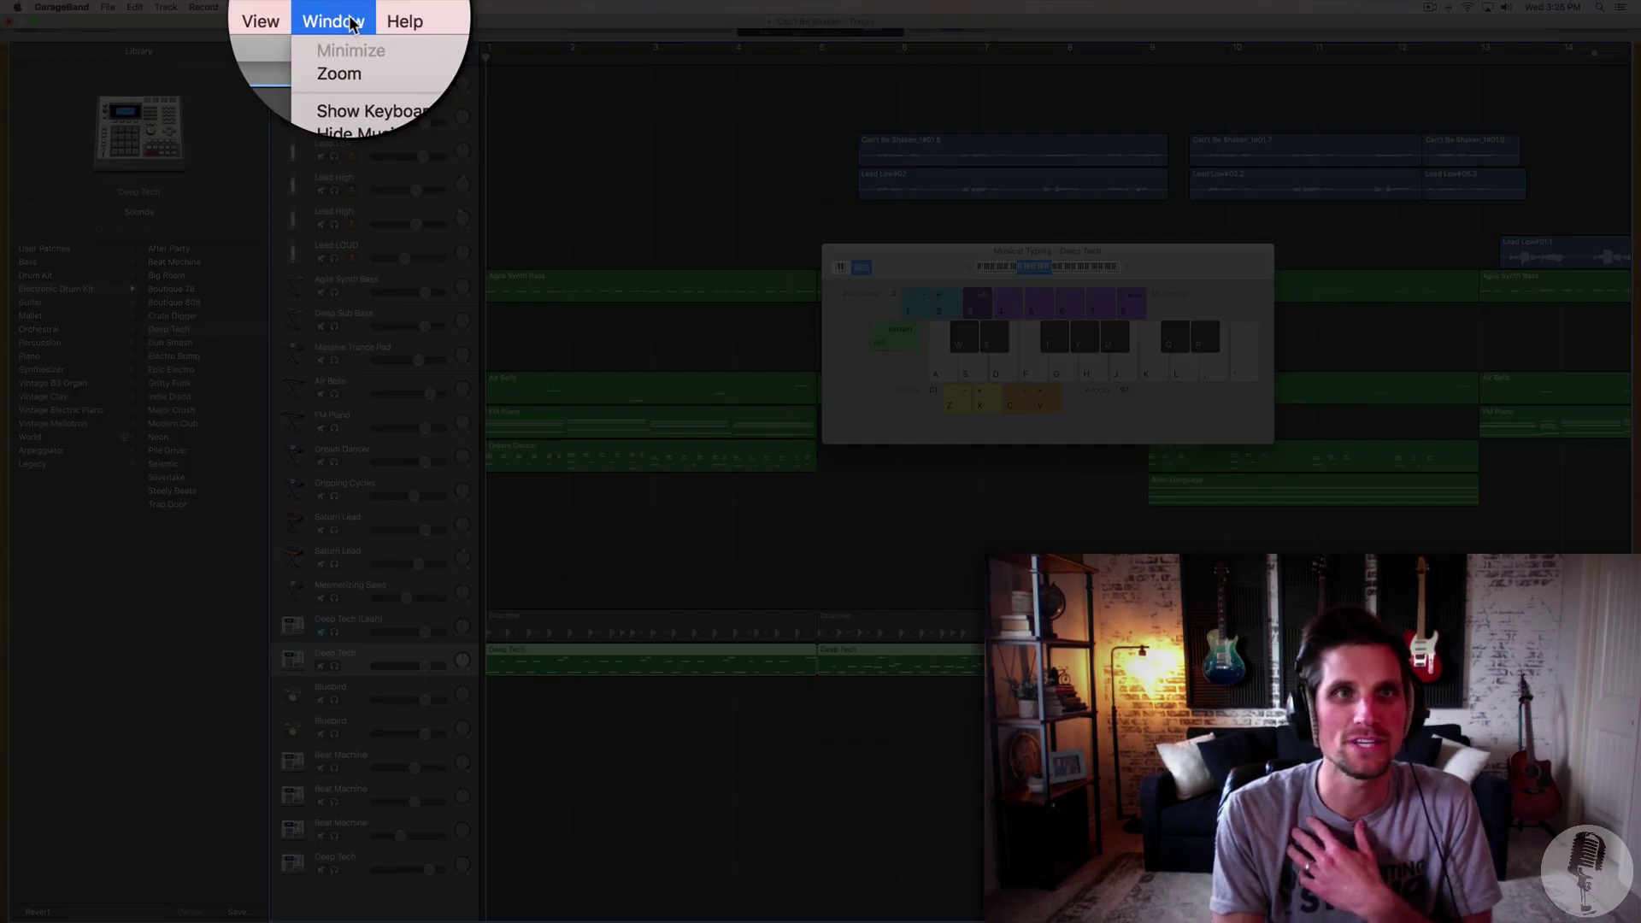
pyautogui.click(367, 130)
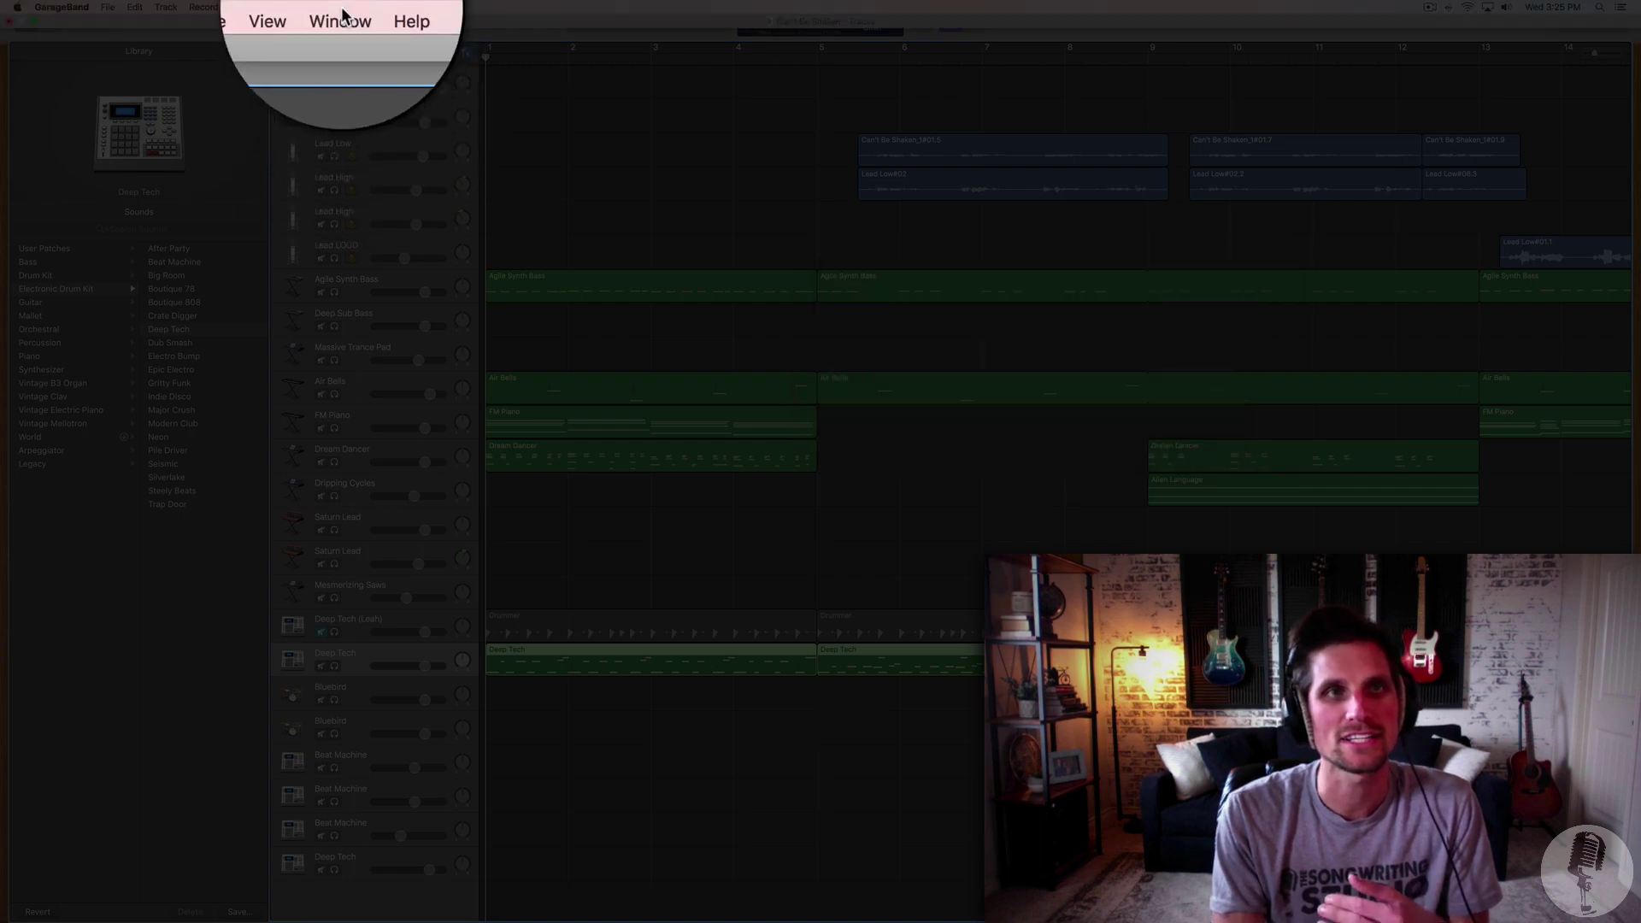
pyautogui.click(341, 9)
pyautogui.click(376, 135)
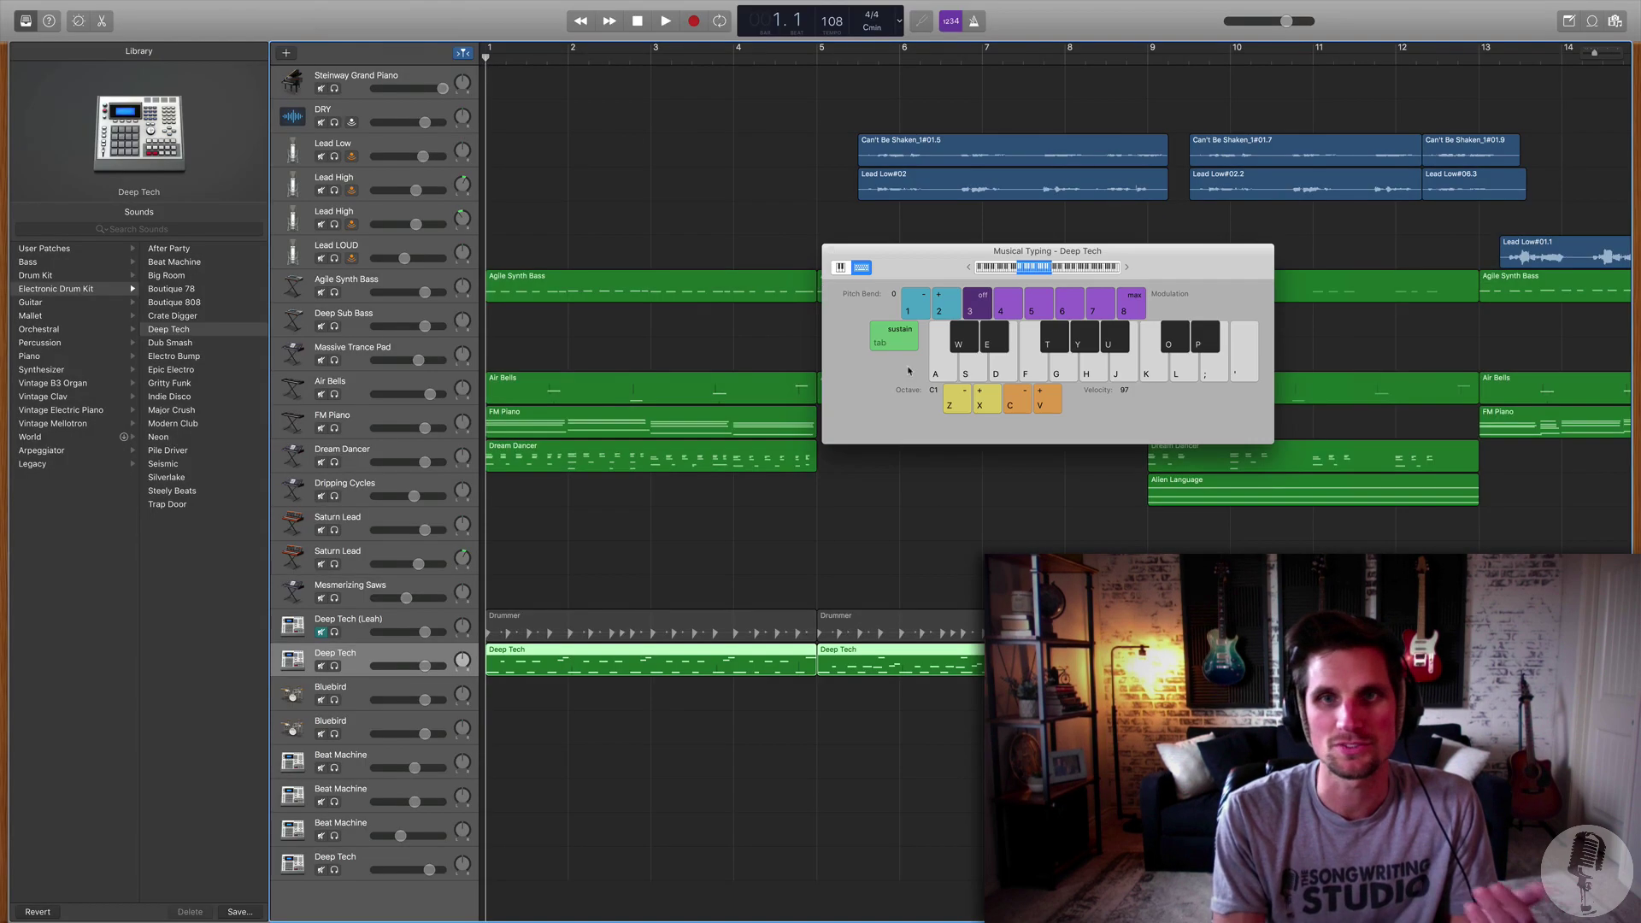
pyautogui.press('super+k')
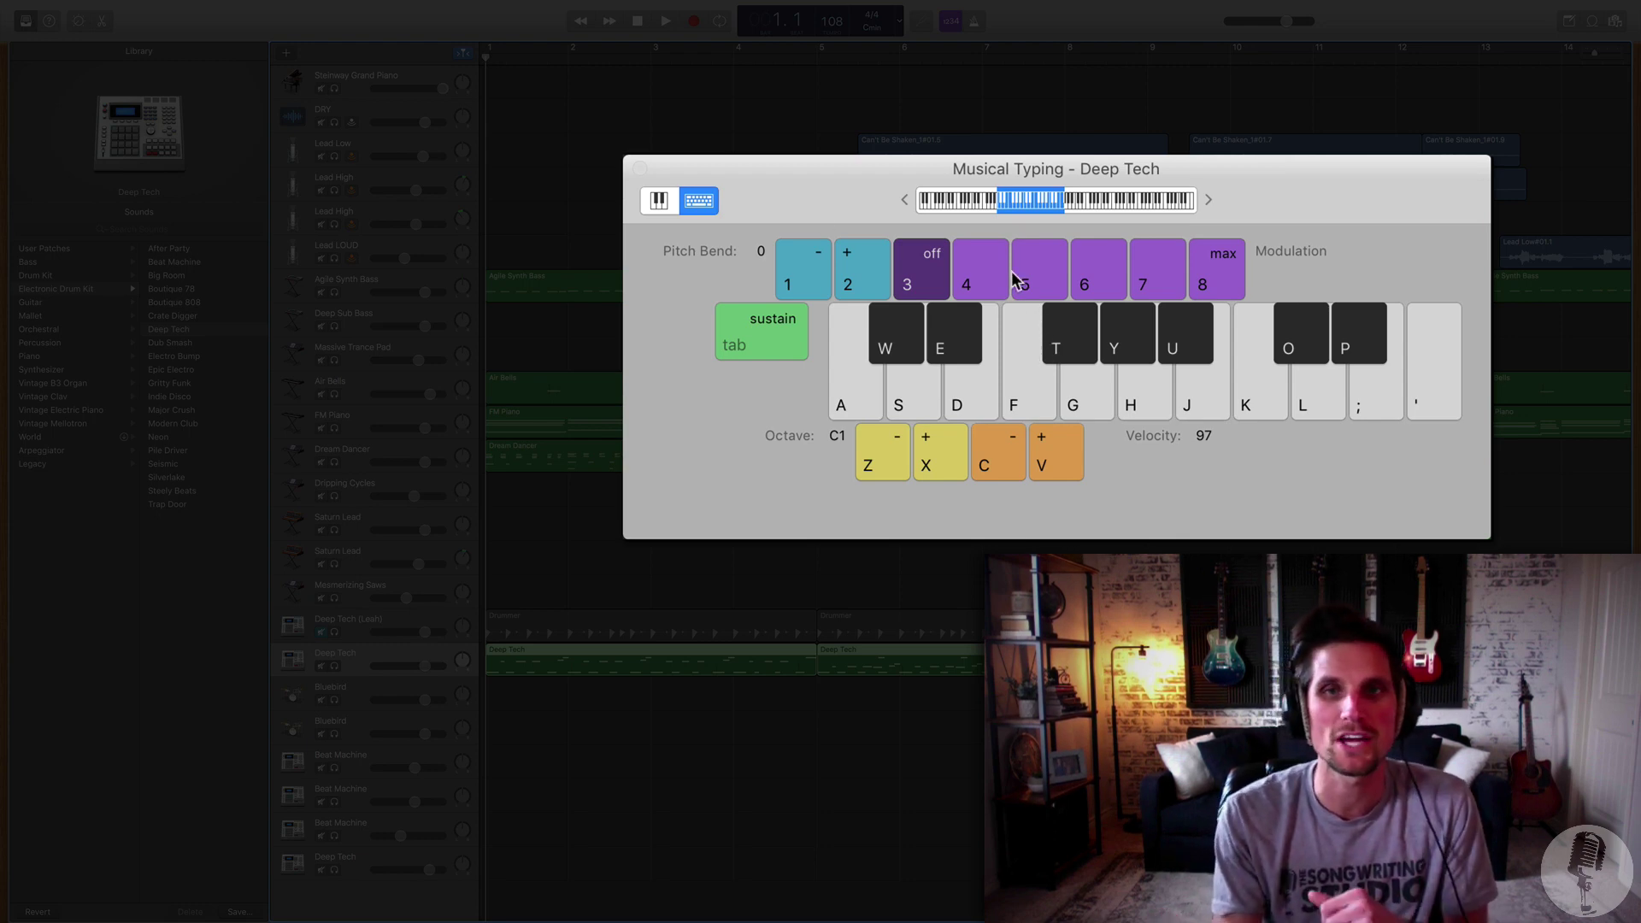
# - Switch to the on-screen piano layout and play B1, C2, C1, D2, E2 and A2
pyautogui.click(658, 200)
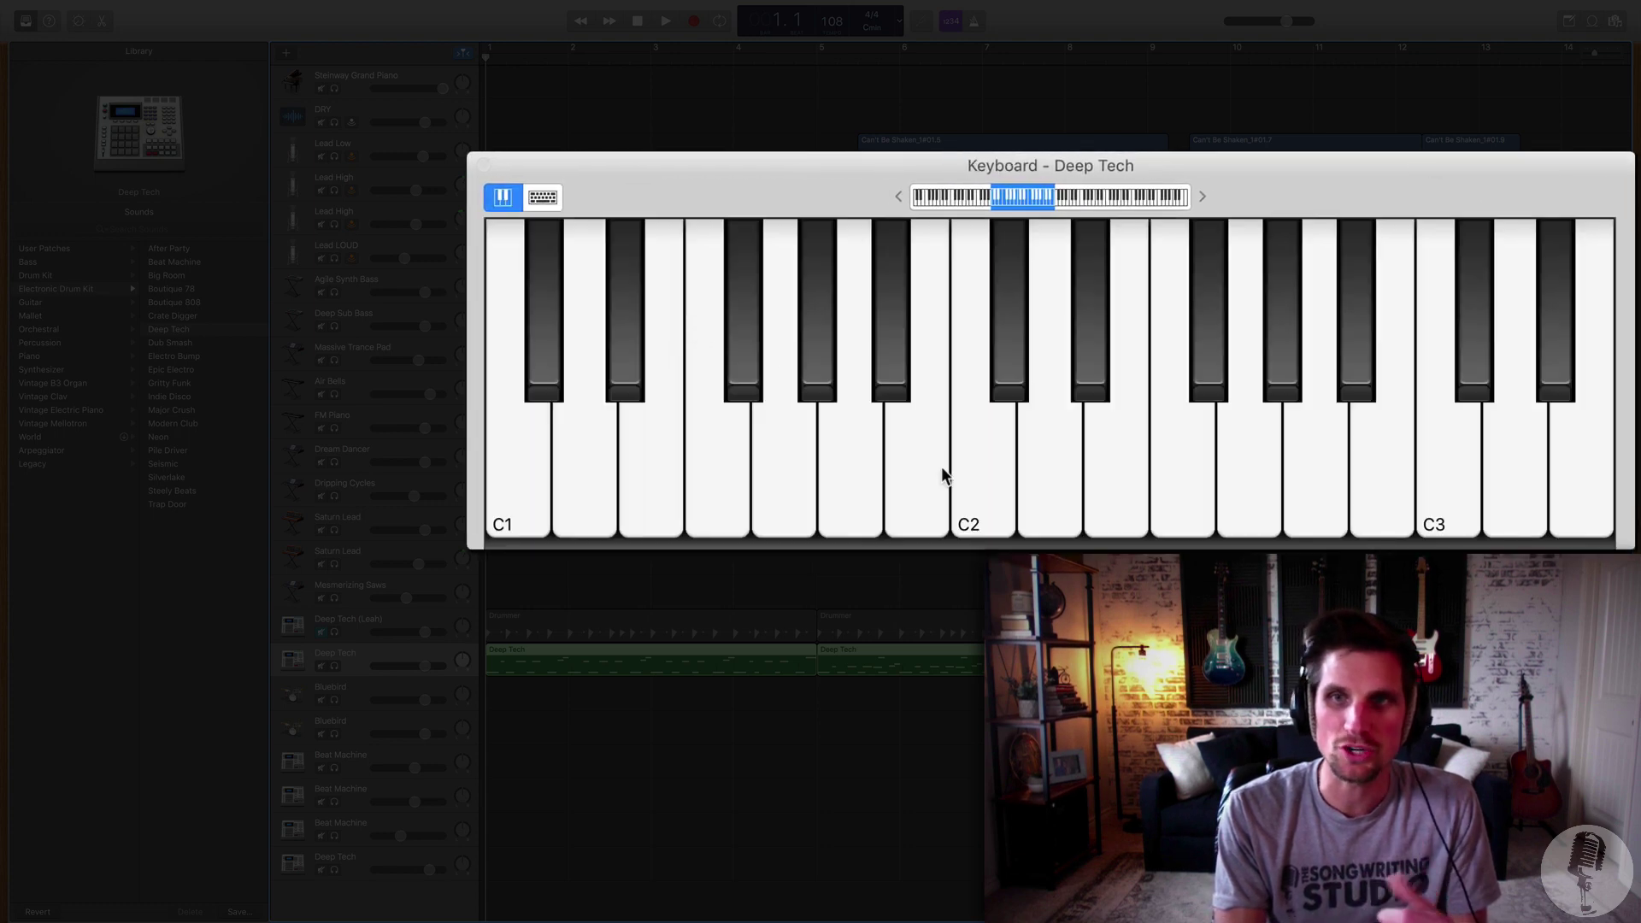
pyautogui.click(935, 463)
pyautogui.click(983, 462)
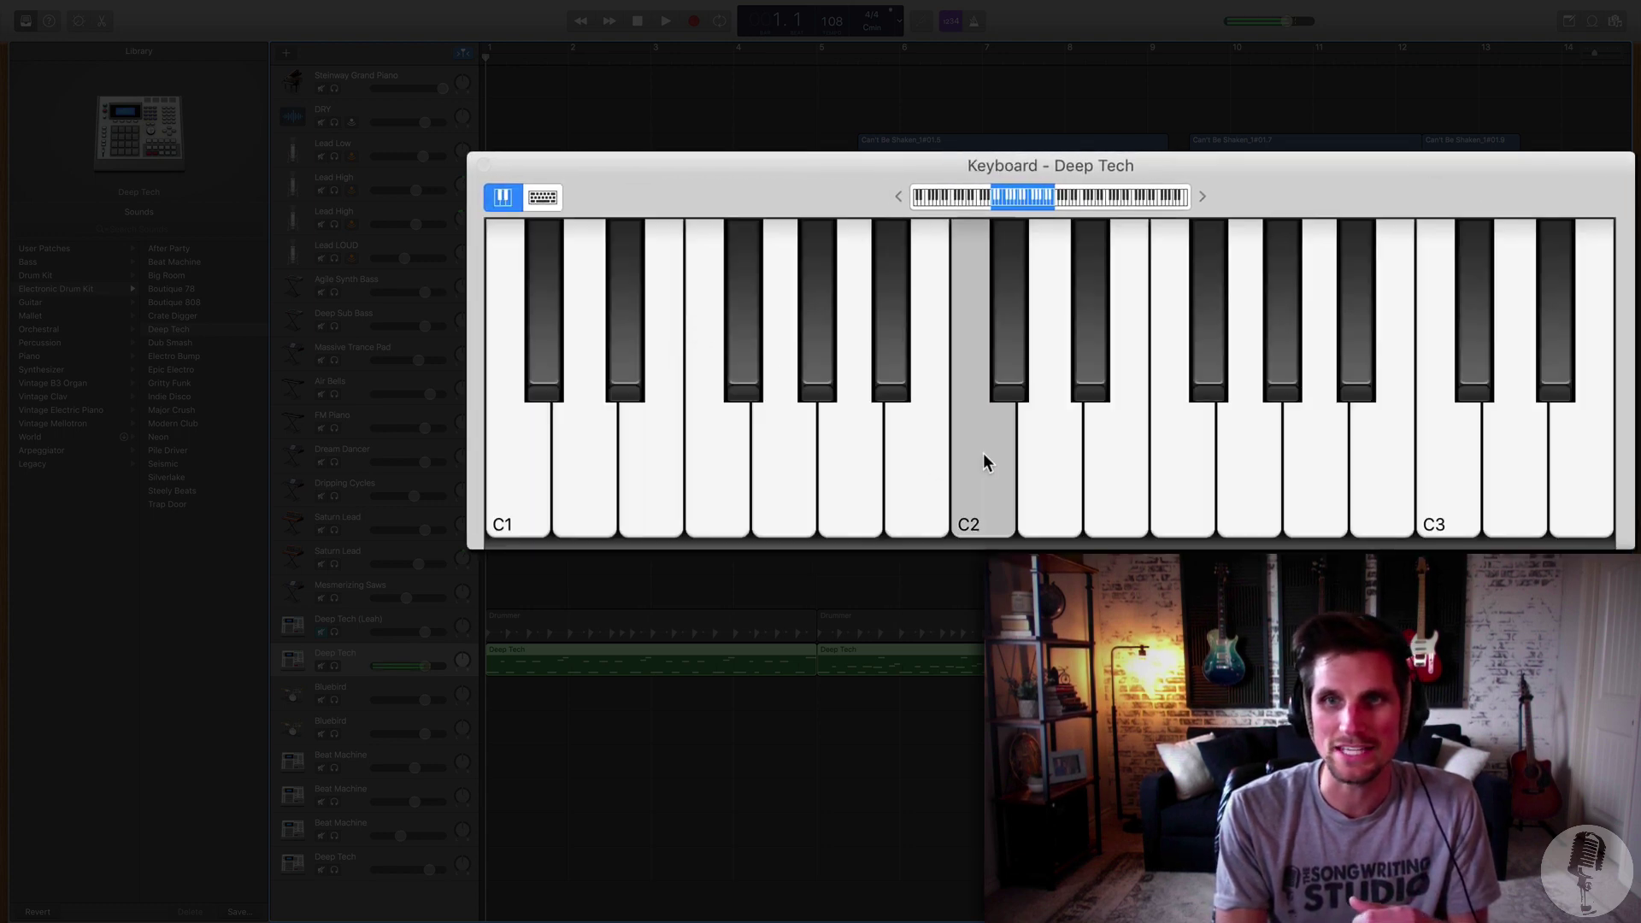
pyautogui.click(548, 468)
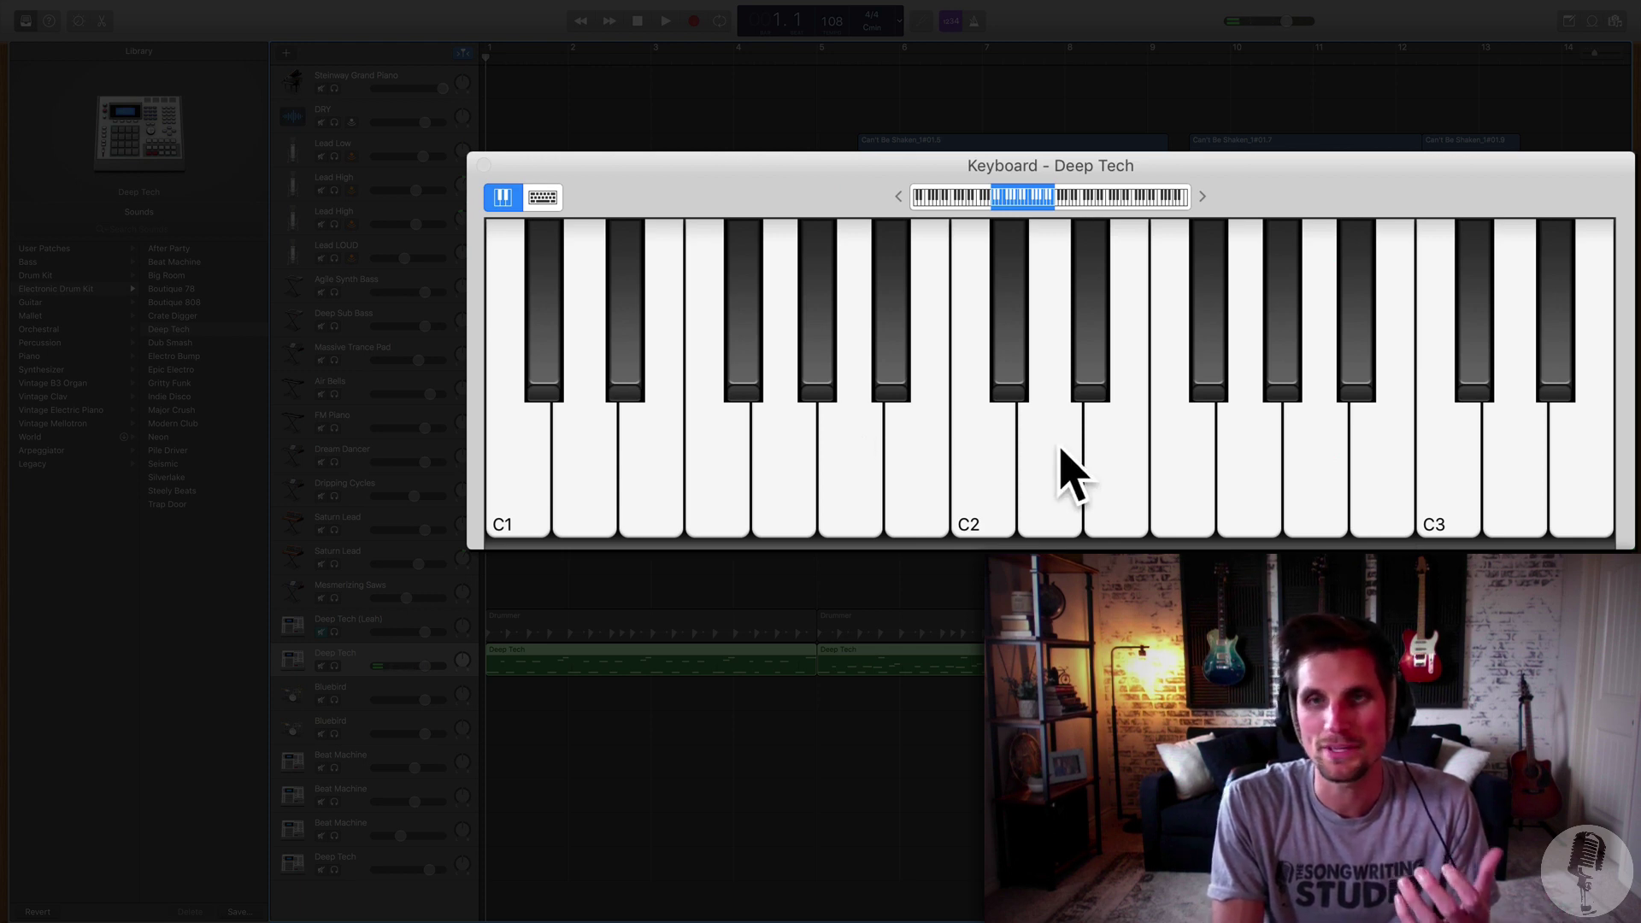
pyautogui.click(1029, 447)
pyautogui.click(1109, 453)
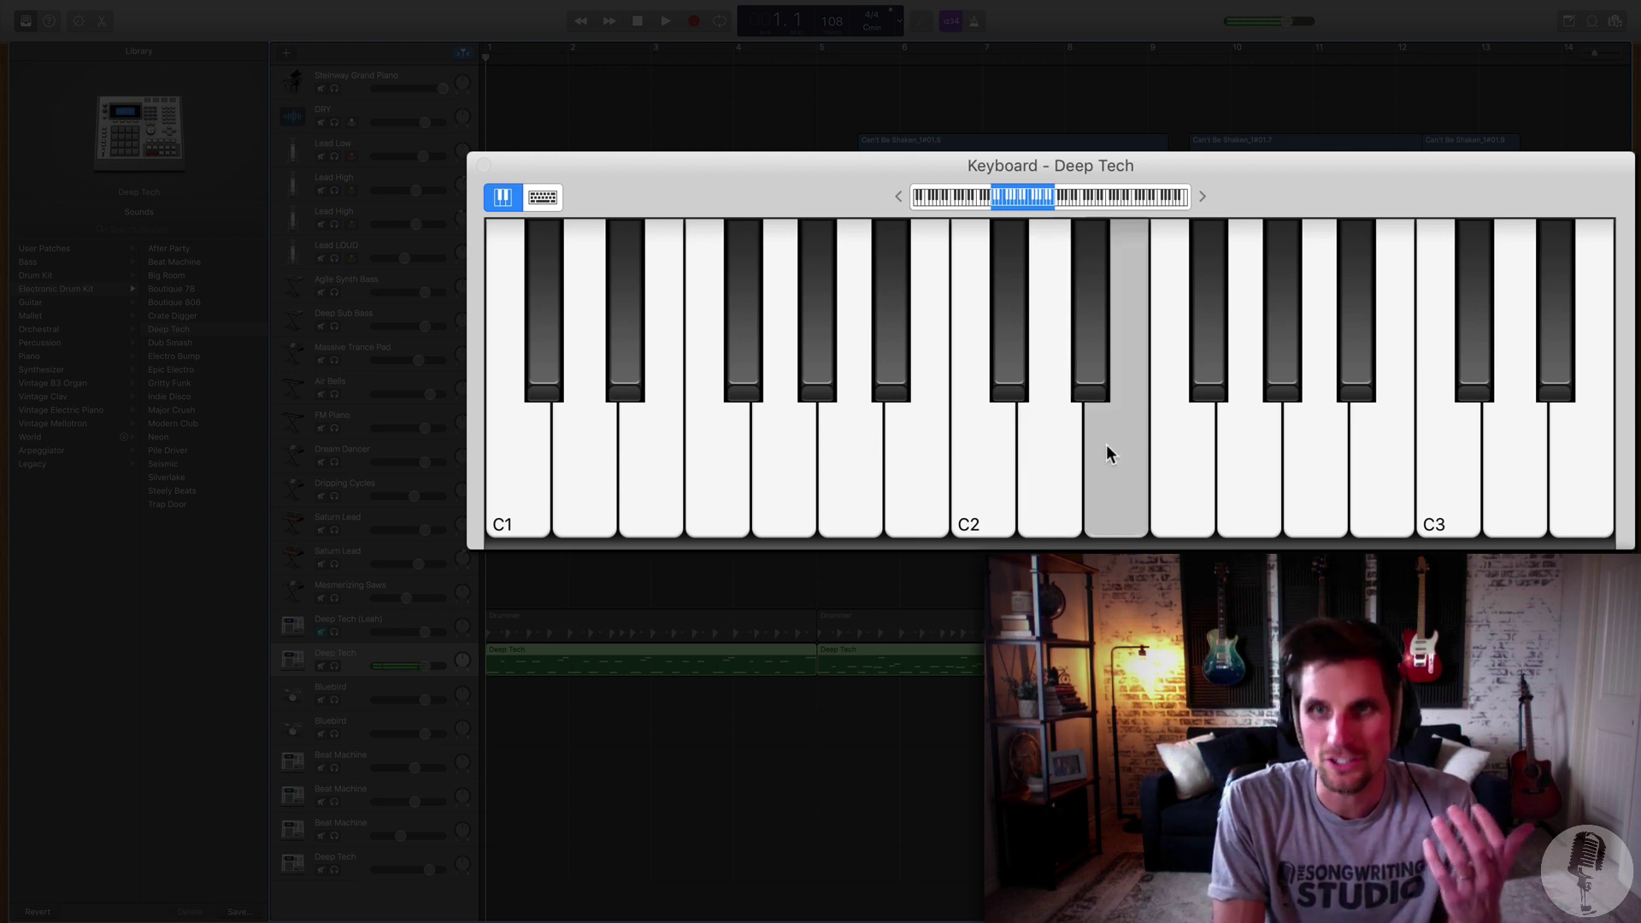
pyautogui.click(1239, 455)
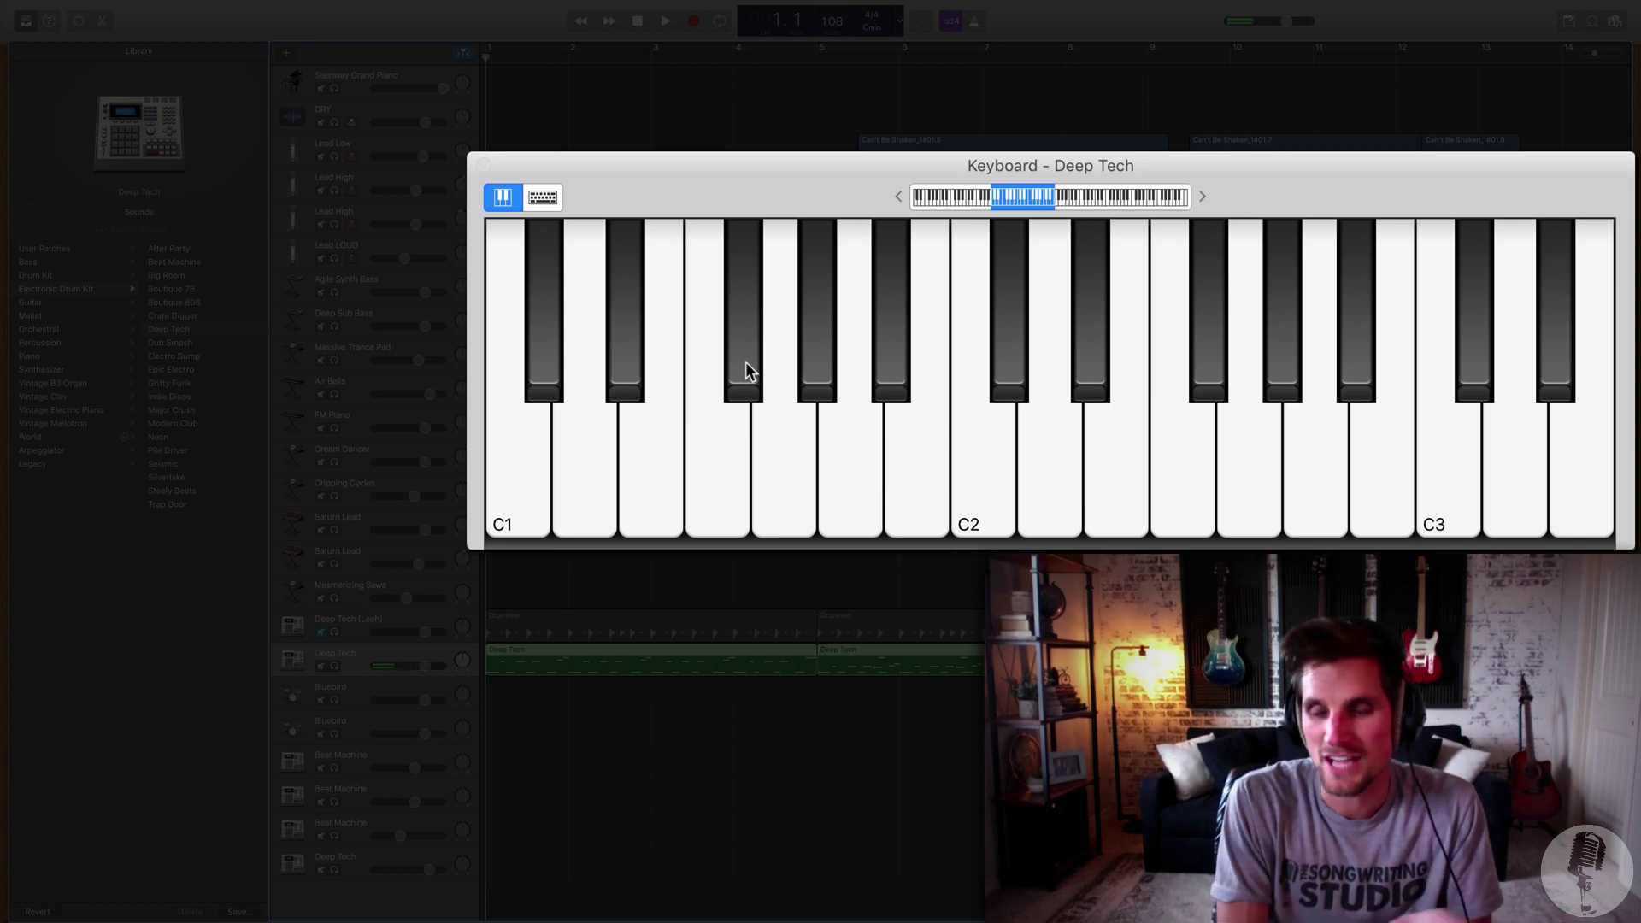
# - Return to Musical Typing, shift the range to C3, C2, then C1, and toggle octaves ending at C1
pyautogui.click(542, 197)
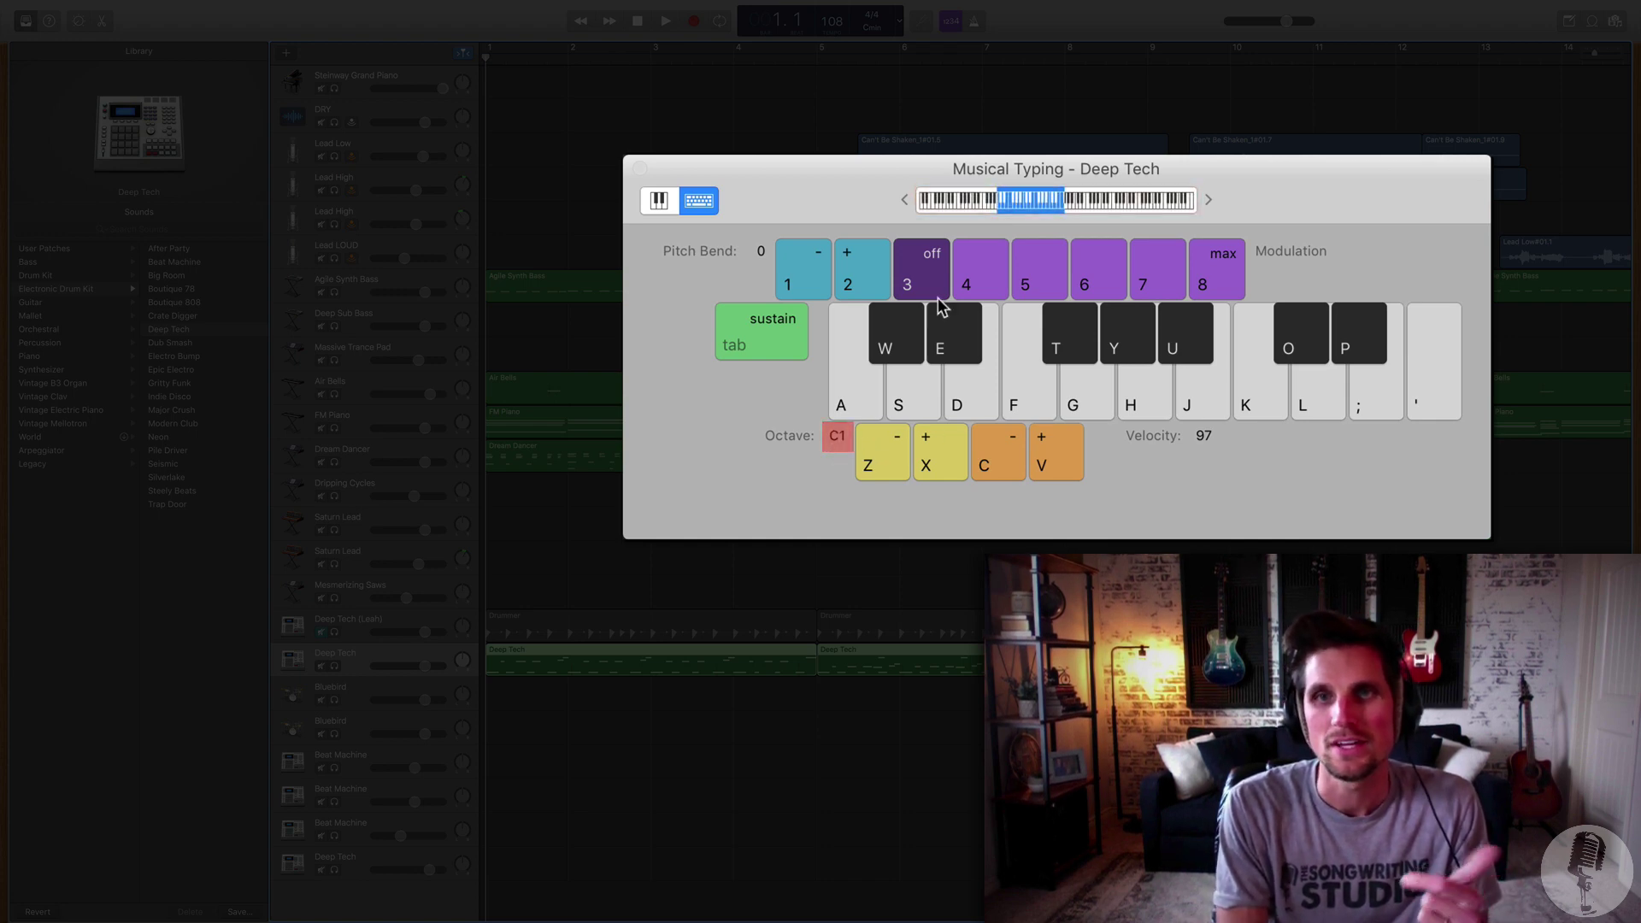
pyautogui.click(1075, 203)
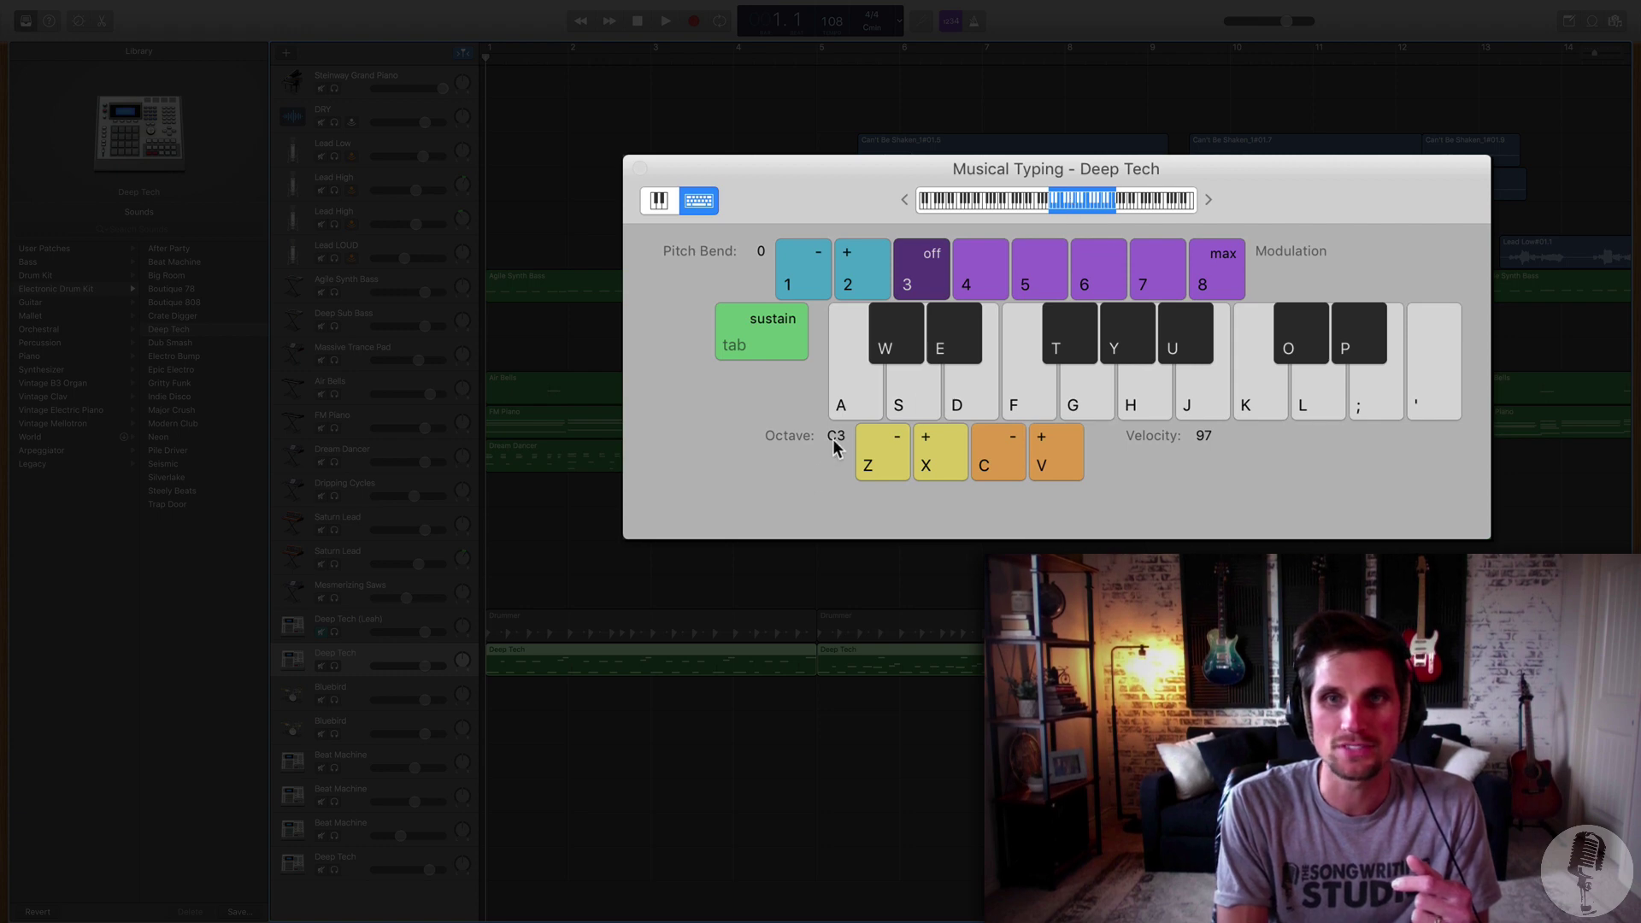
pyautogui.click(1054, 203)
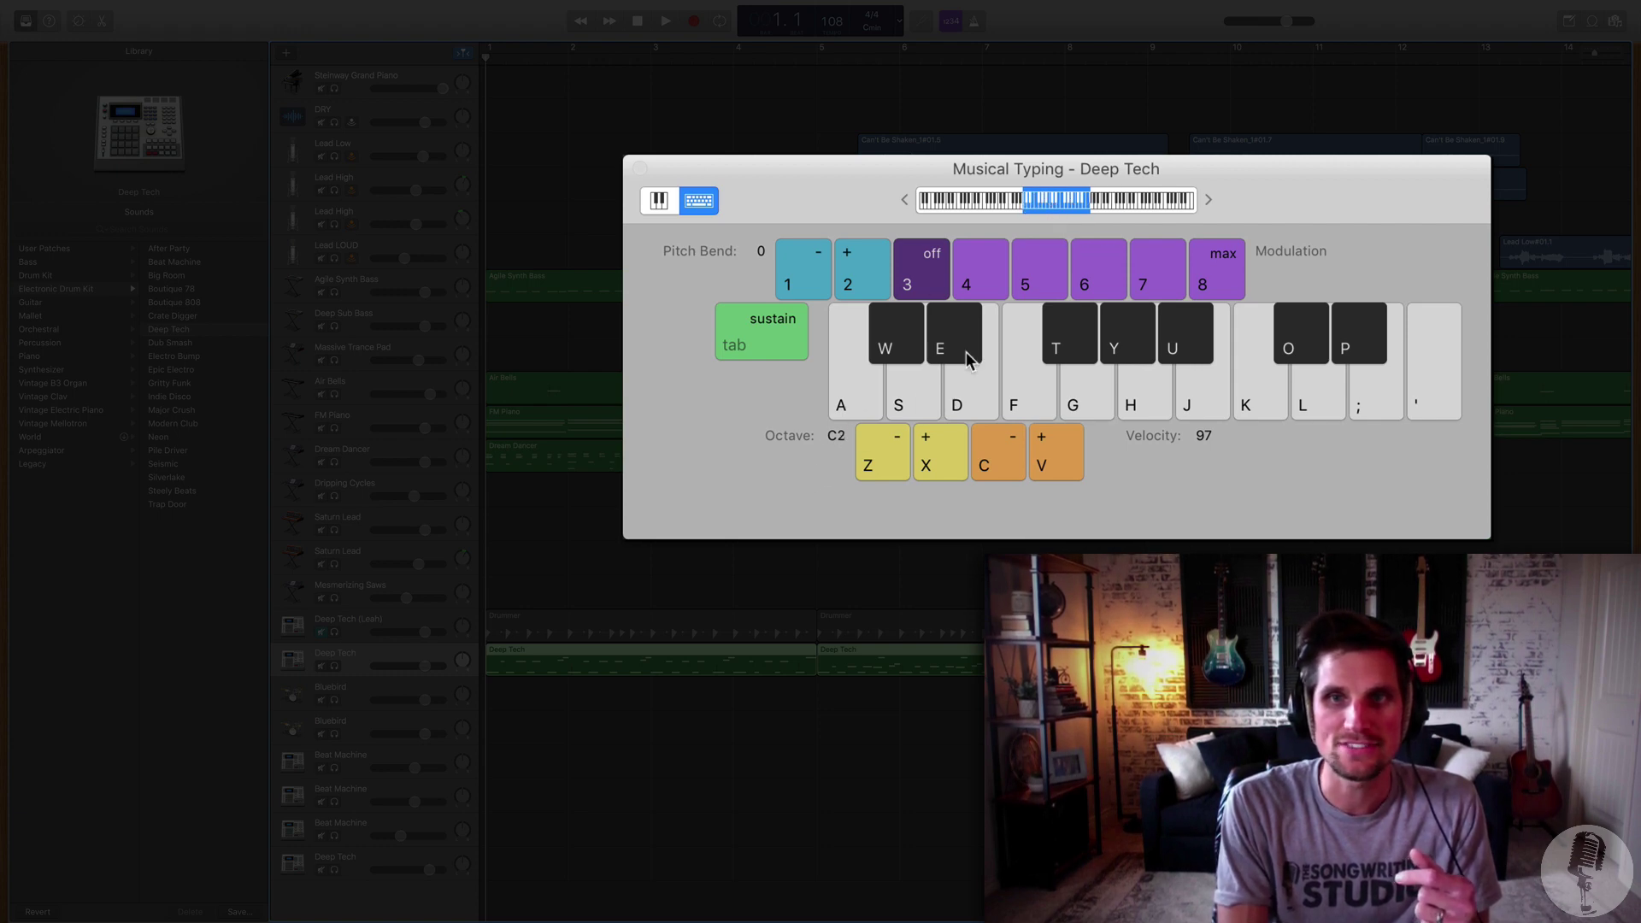
pyautogui.click(1023, 203)
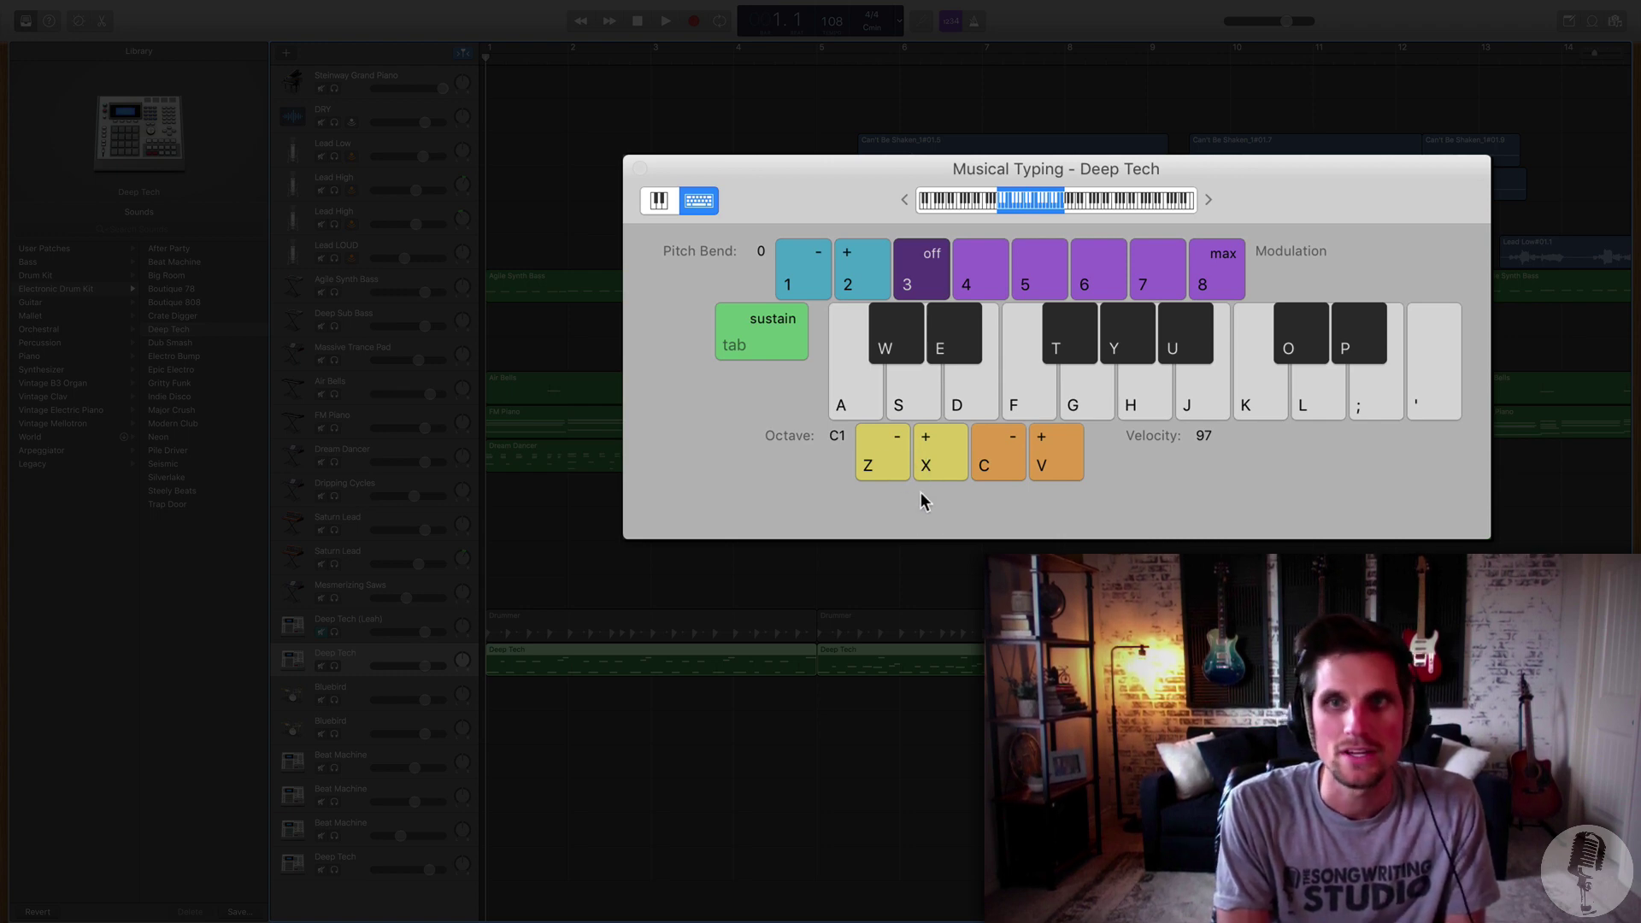
pyautogui.press('z')
pyautogui.press('x')
pyautogui.press('x')
pyautogui.press('x')
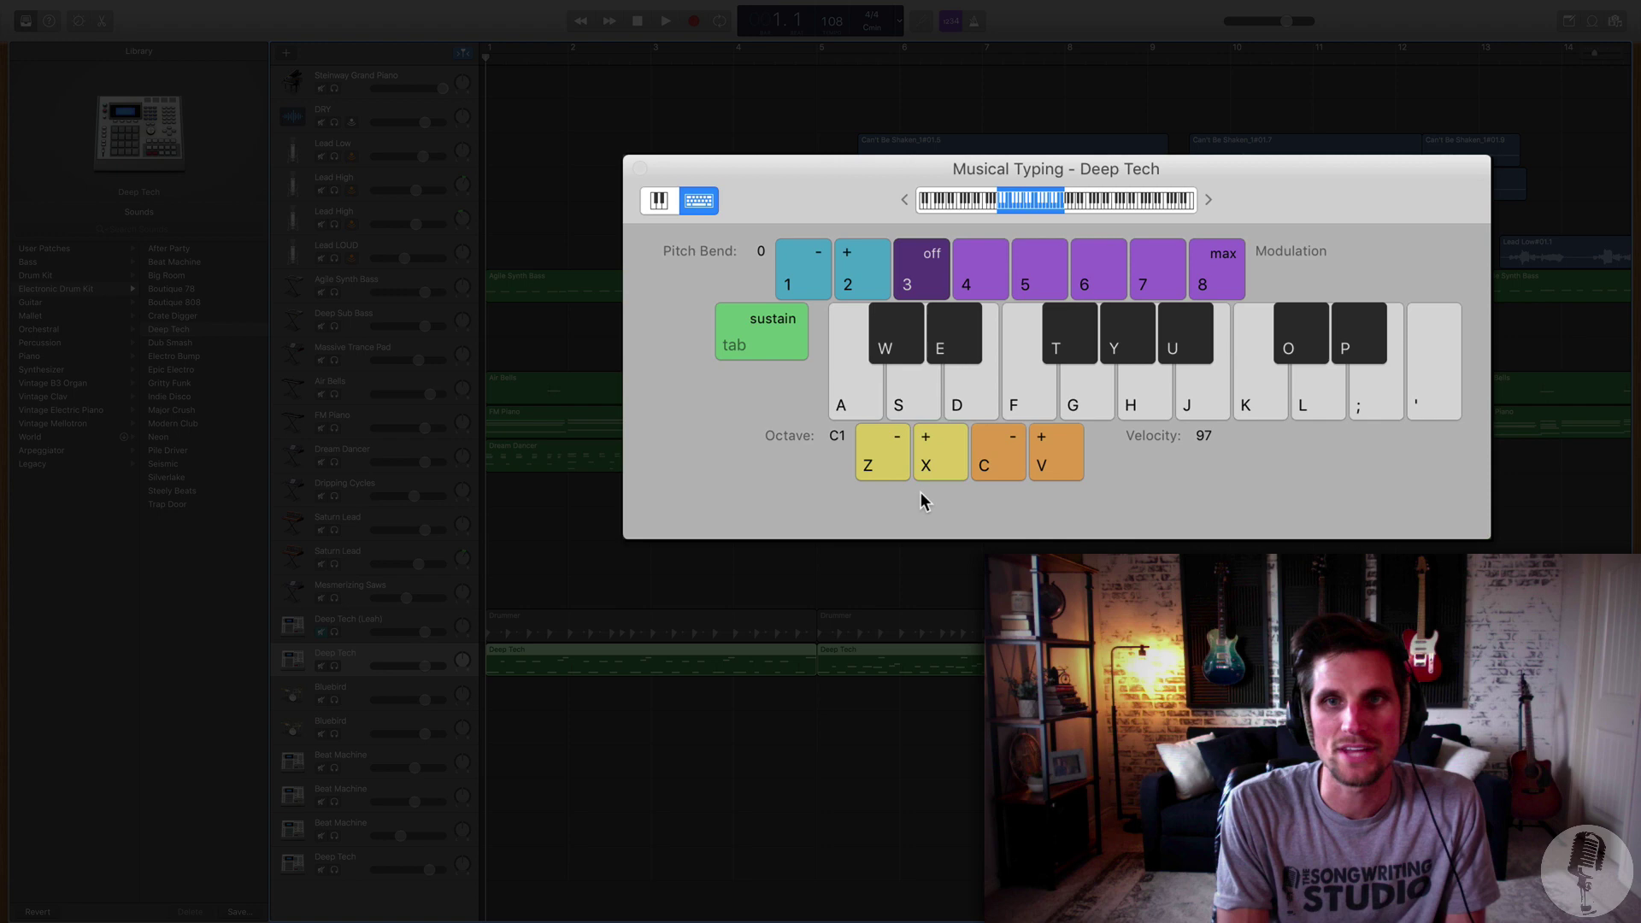
pyautogui.press('z')
pyautogui.press('z')
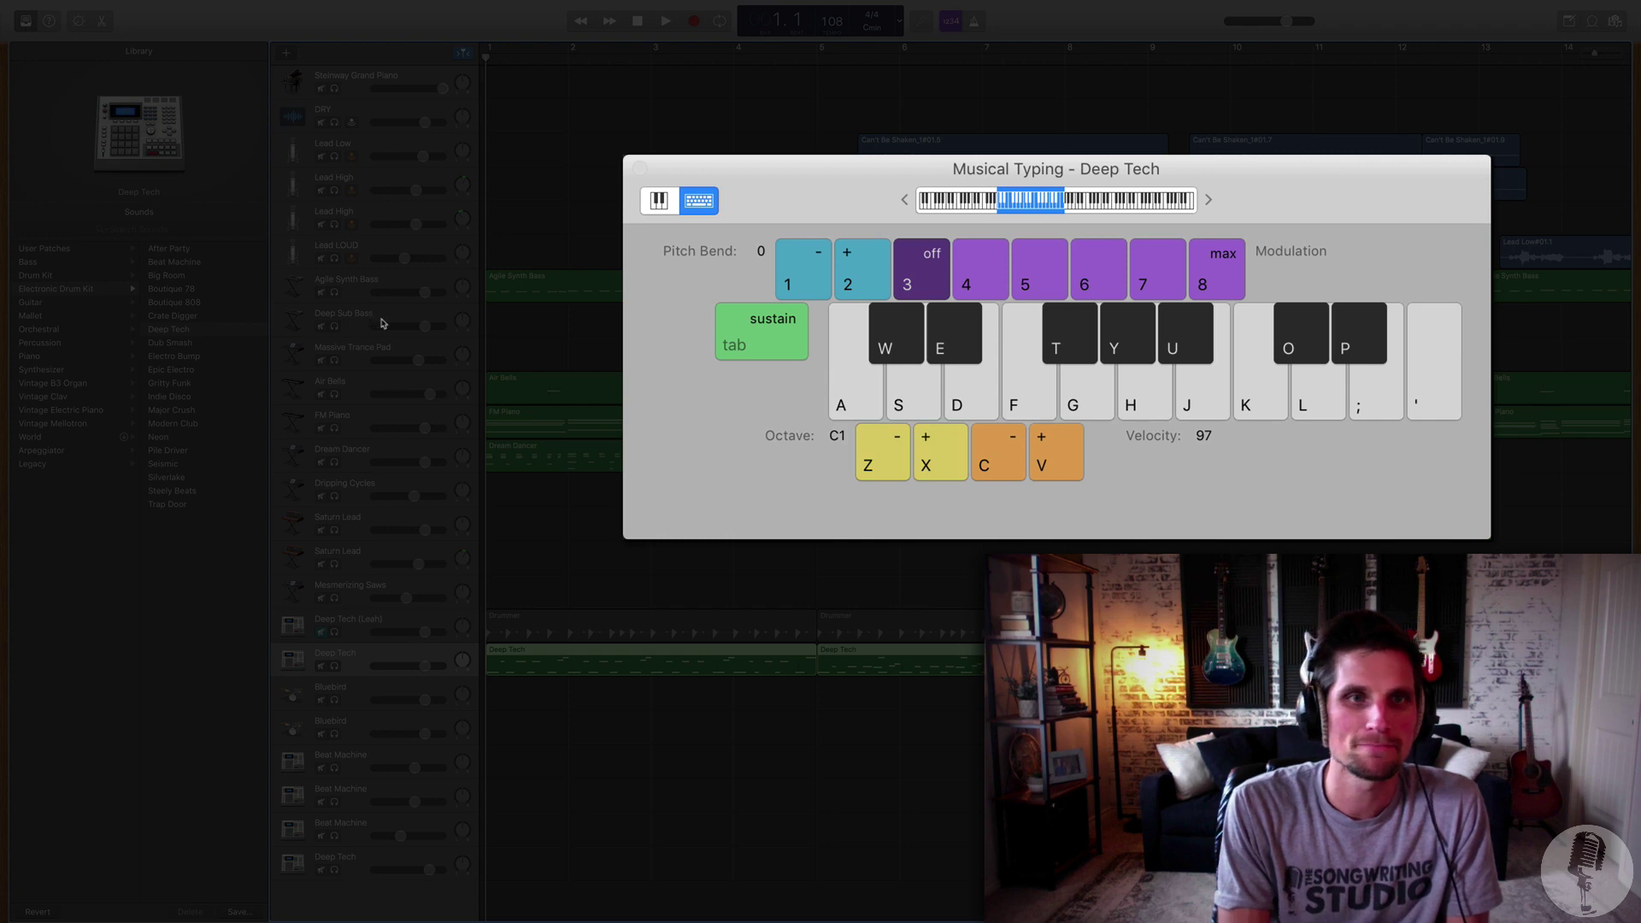
# - Select Agile Synth Bass and play A while raising the octave from C1 to C4, then return to C1
pyautogui.click(360, 284)
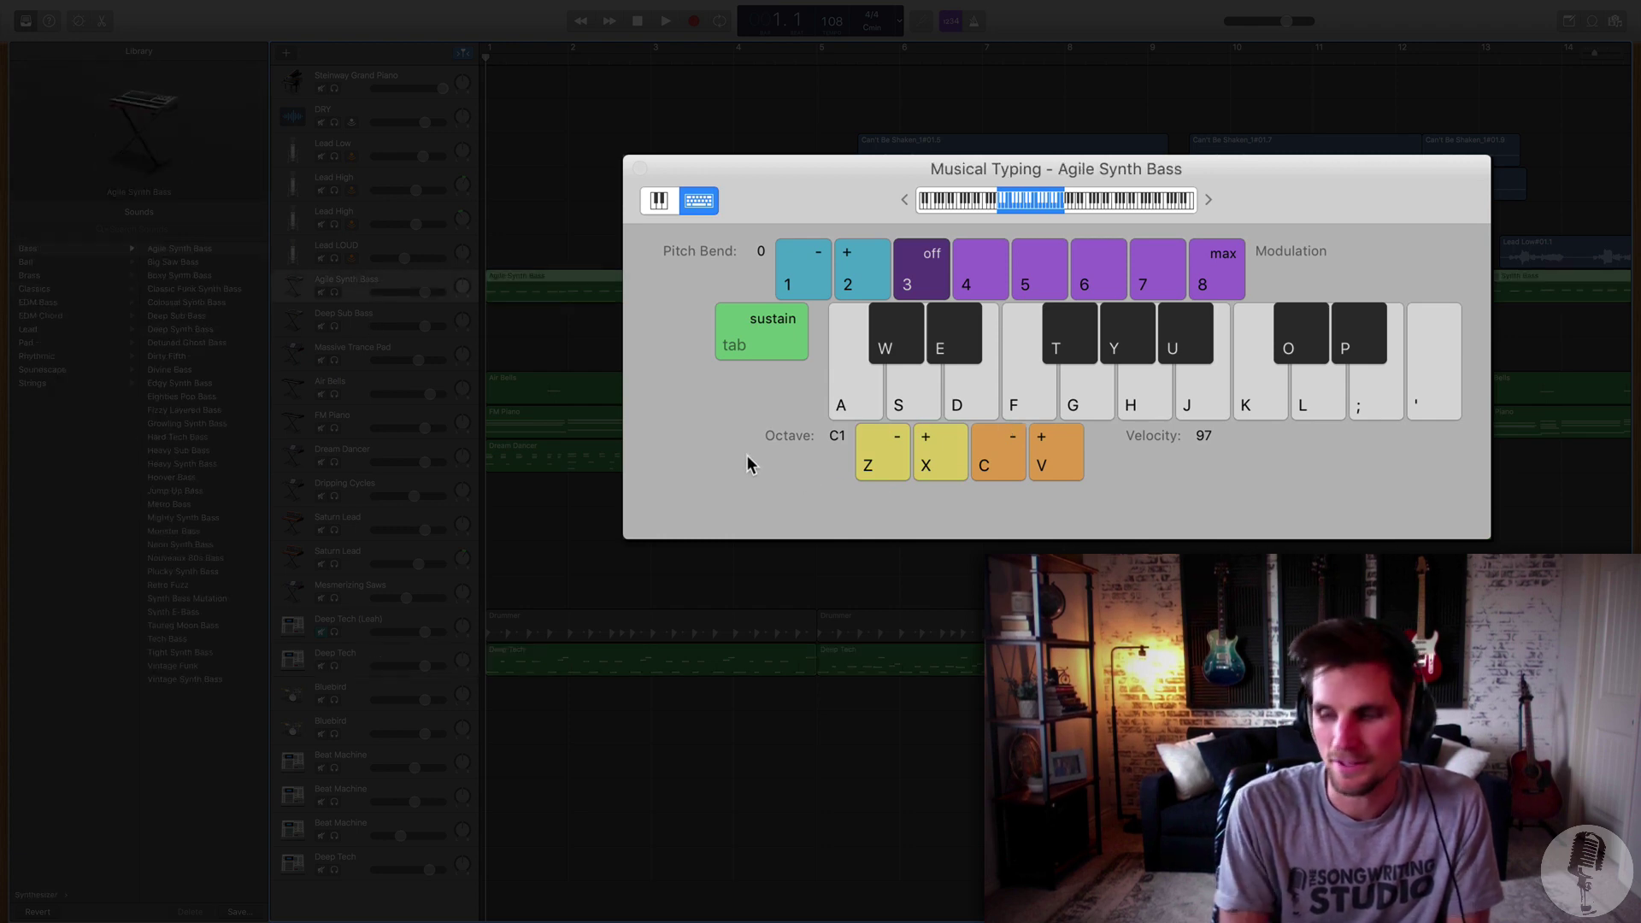
pyautogui.press('a')
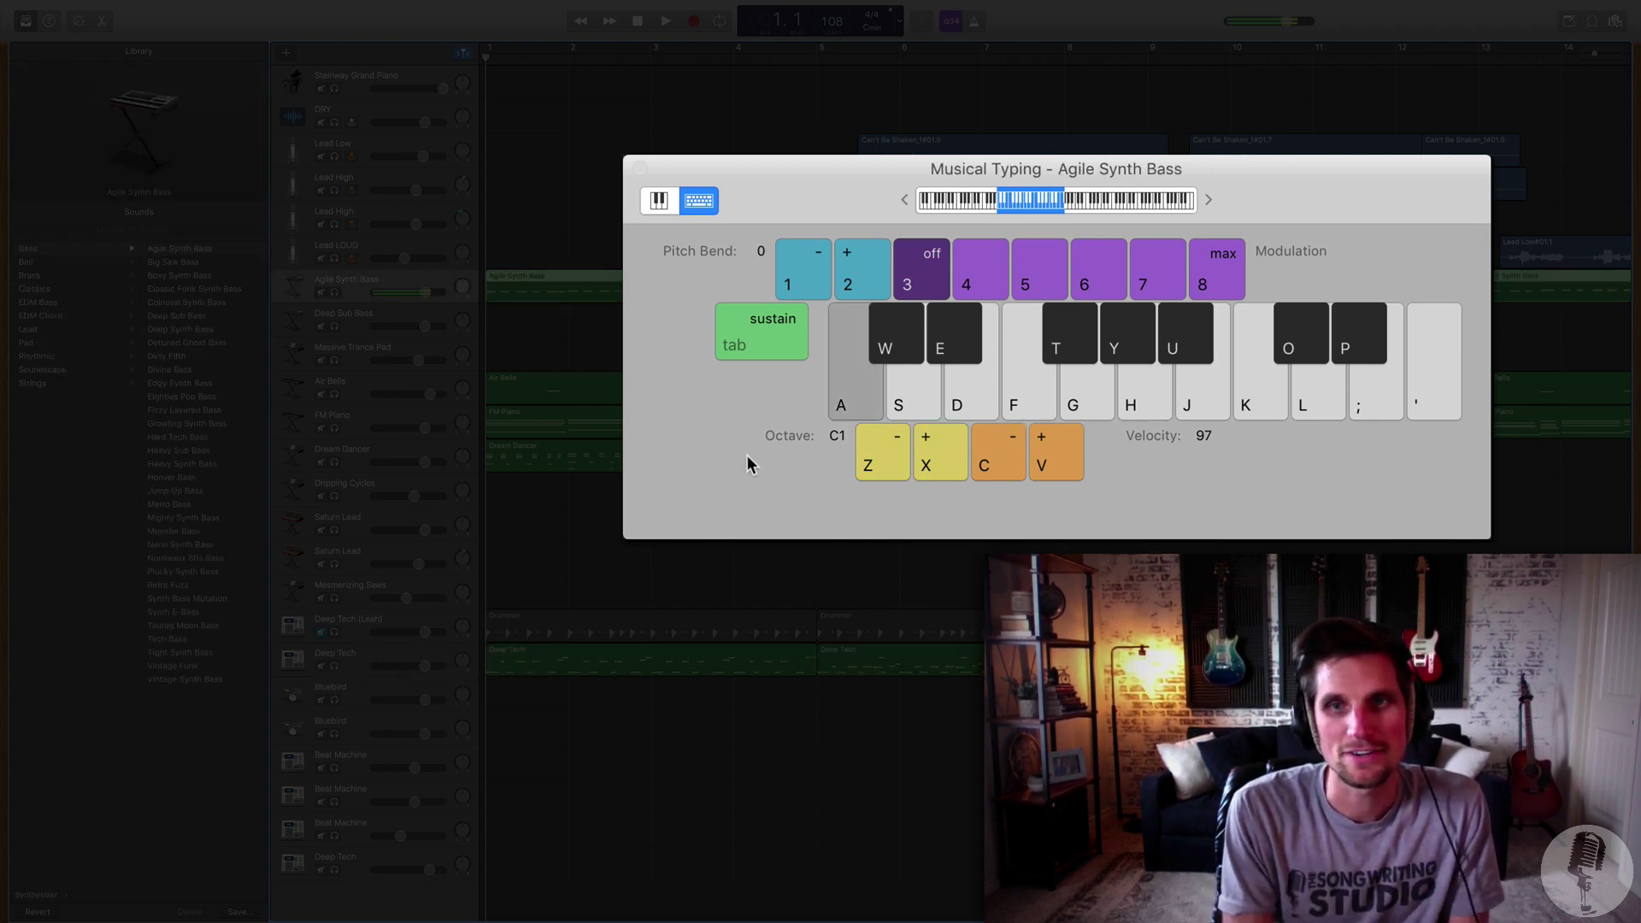
pyautogui.click(945, 465)
pyautogui.press('a')
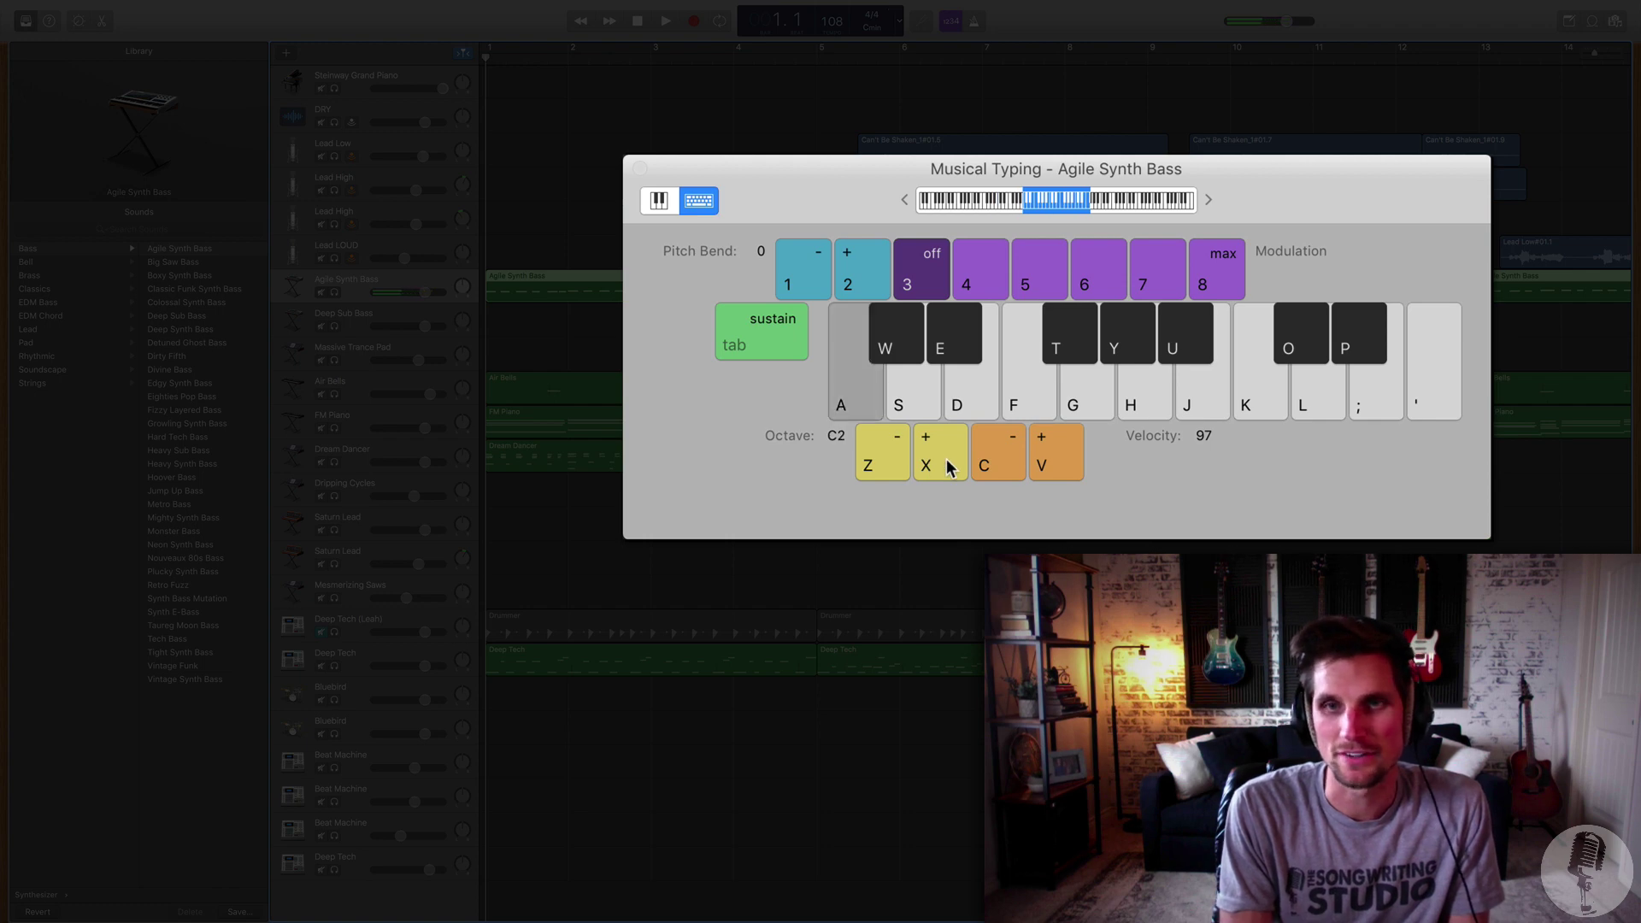
pyautogui.click(945, 465)
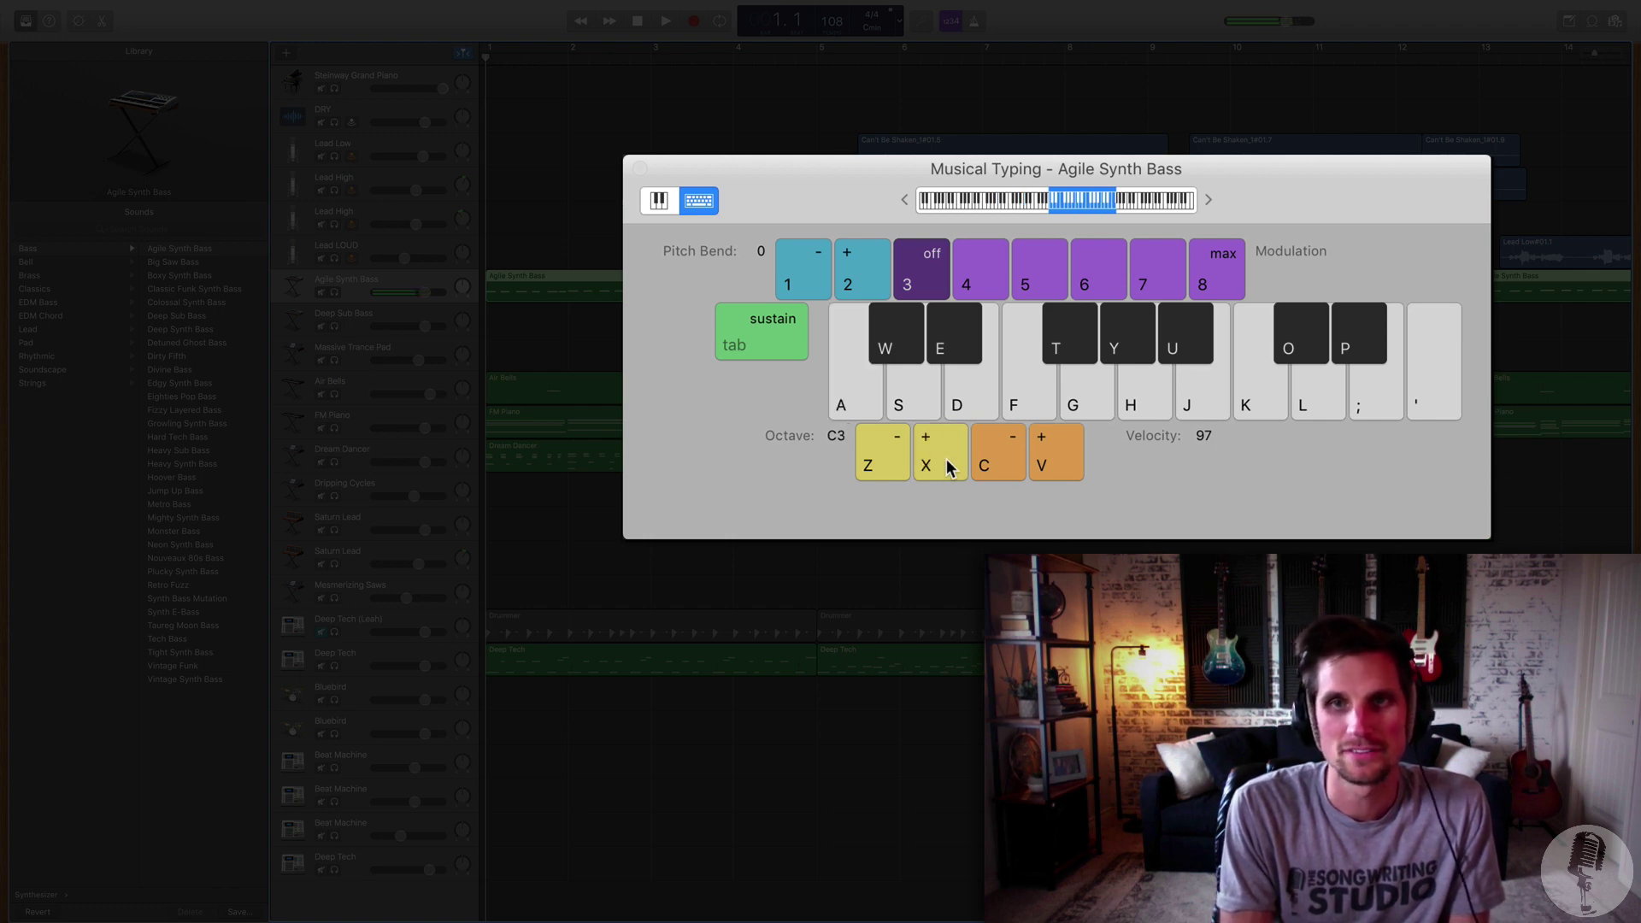
pyautogui.press('a')
pyautogui.click(946, 465)
pyautogui.press('a')
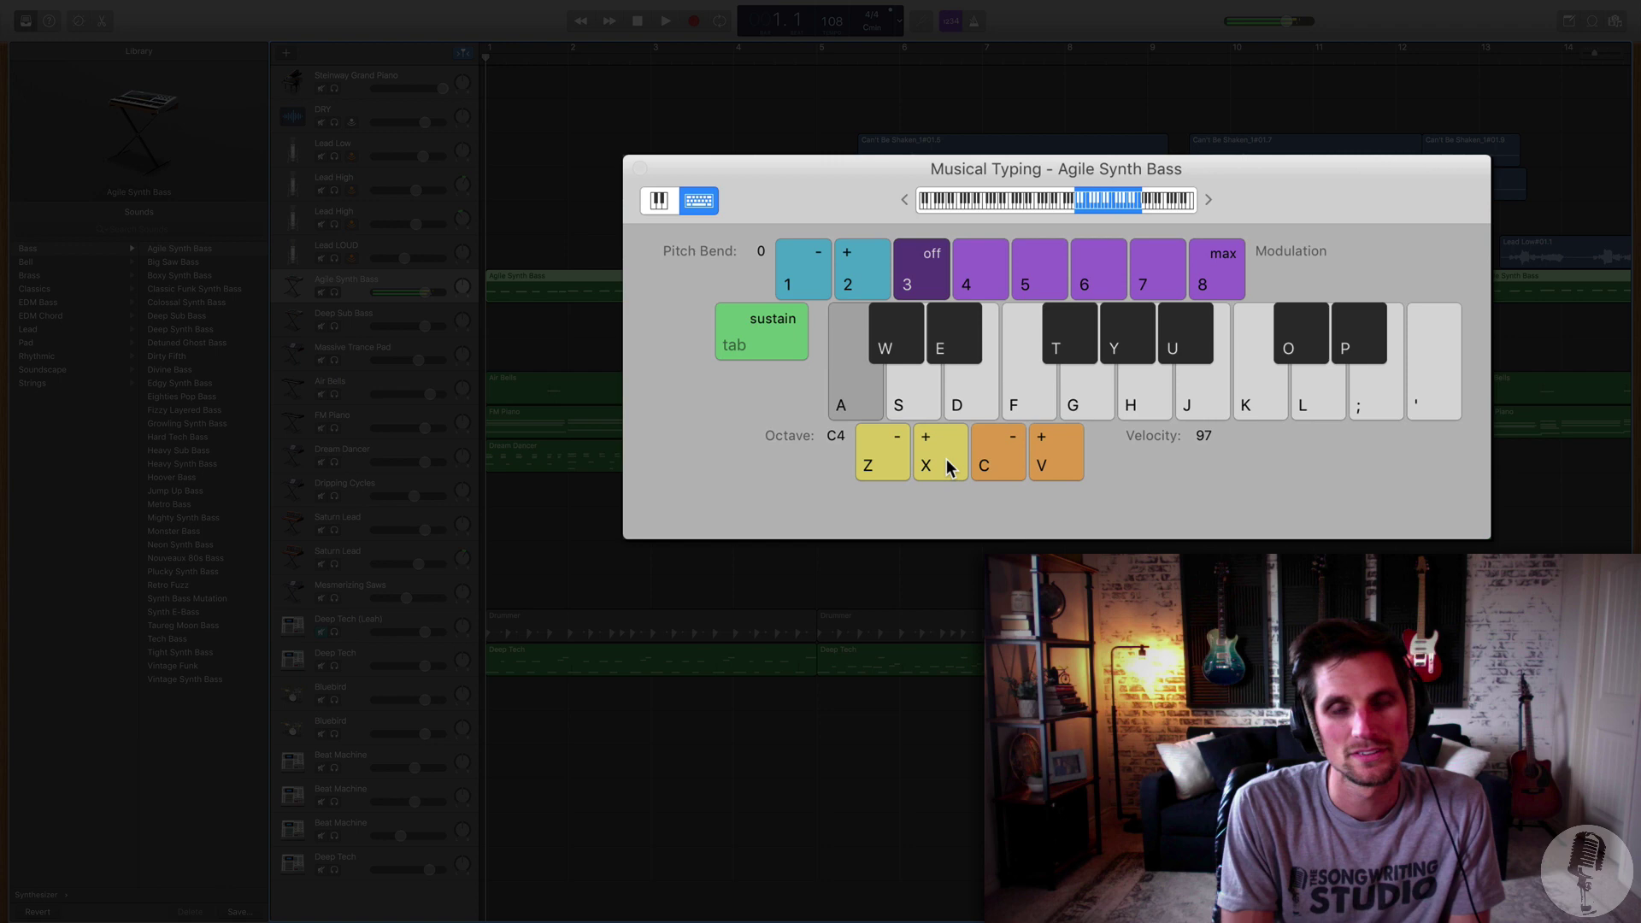
pyautogui.click(880, 468)
pyautogui.click(880, 467)
pyautogui.click(880, 468)
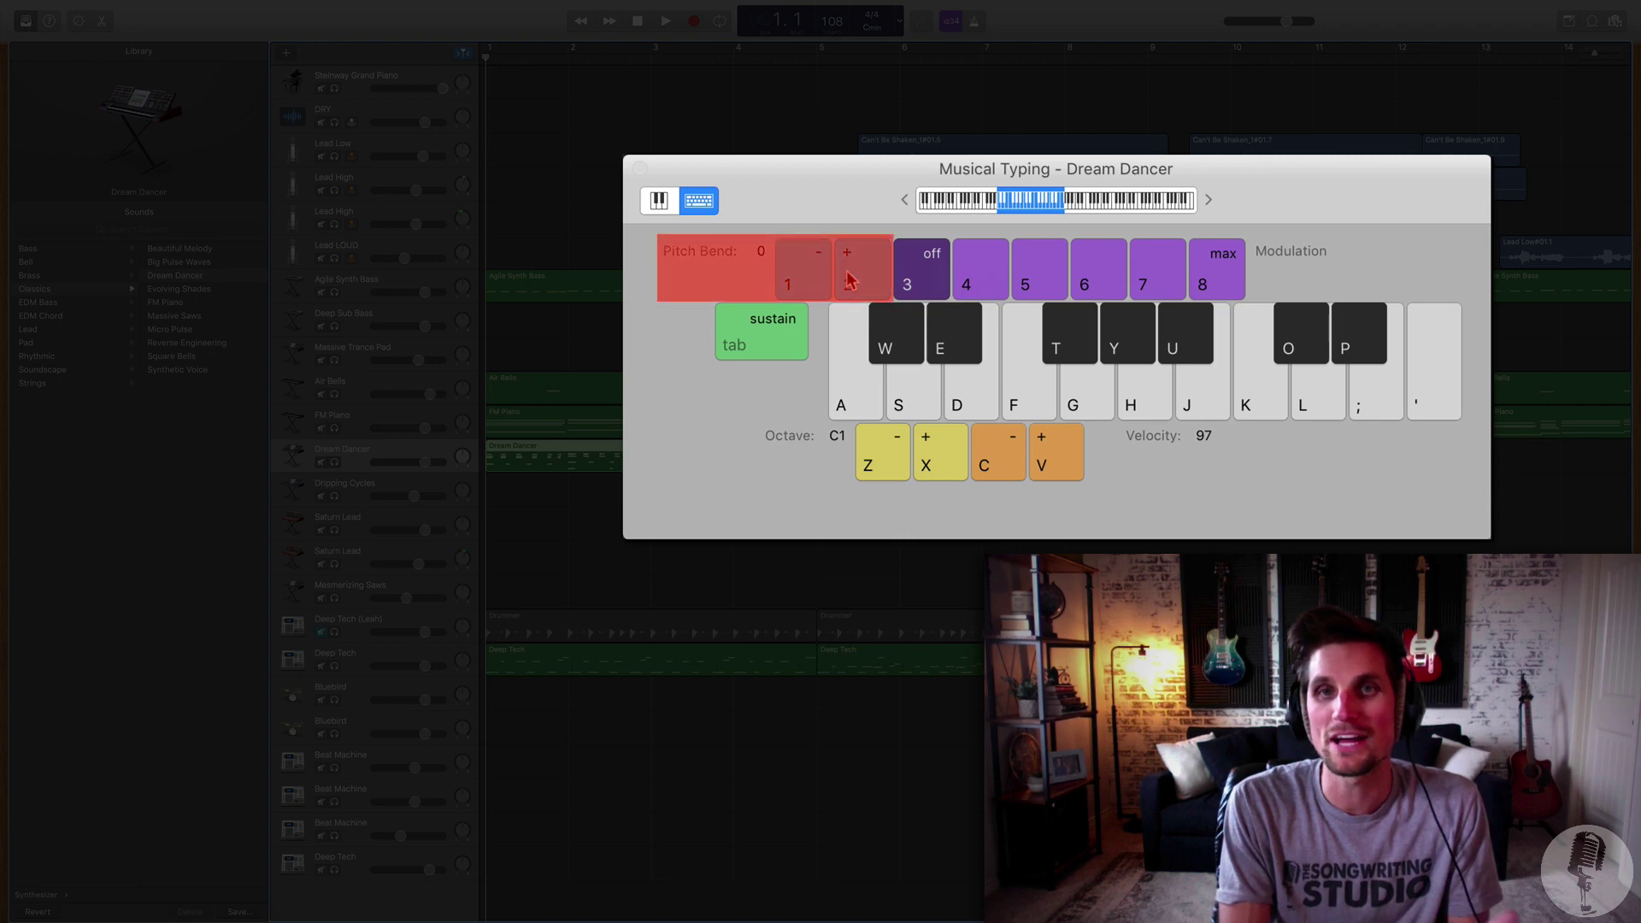
# - Select Air Bells, raise the playing range to octave C3 and play the A note
pyautogui.click(382, 391)
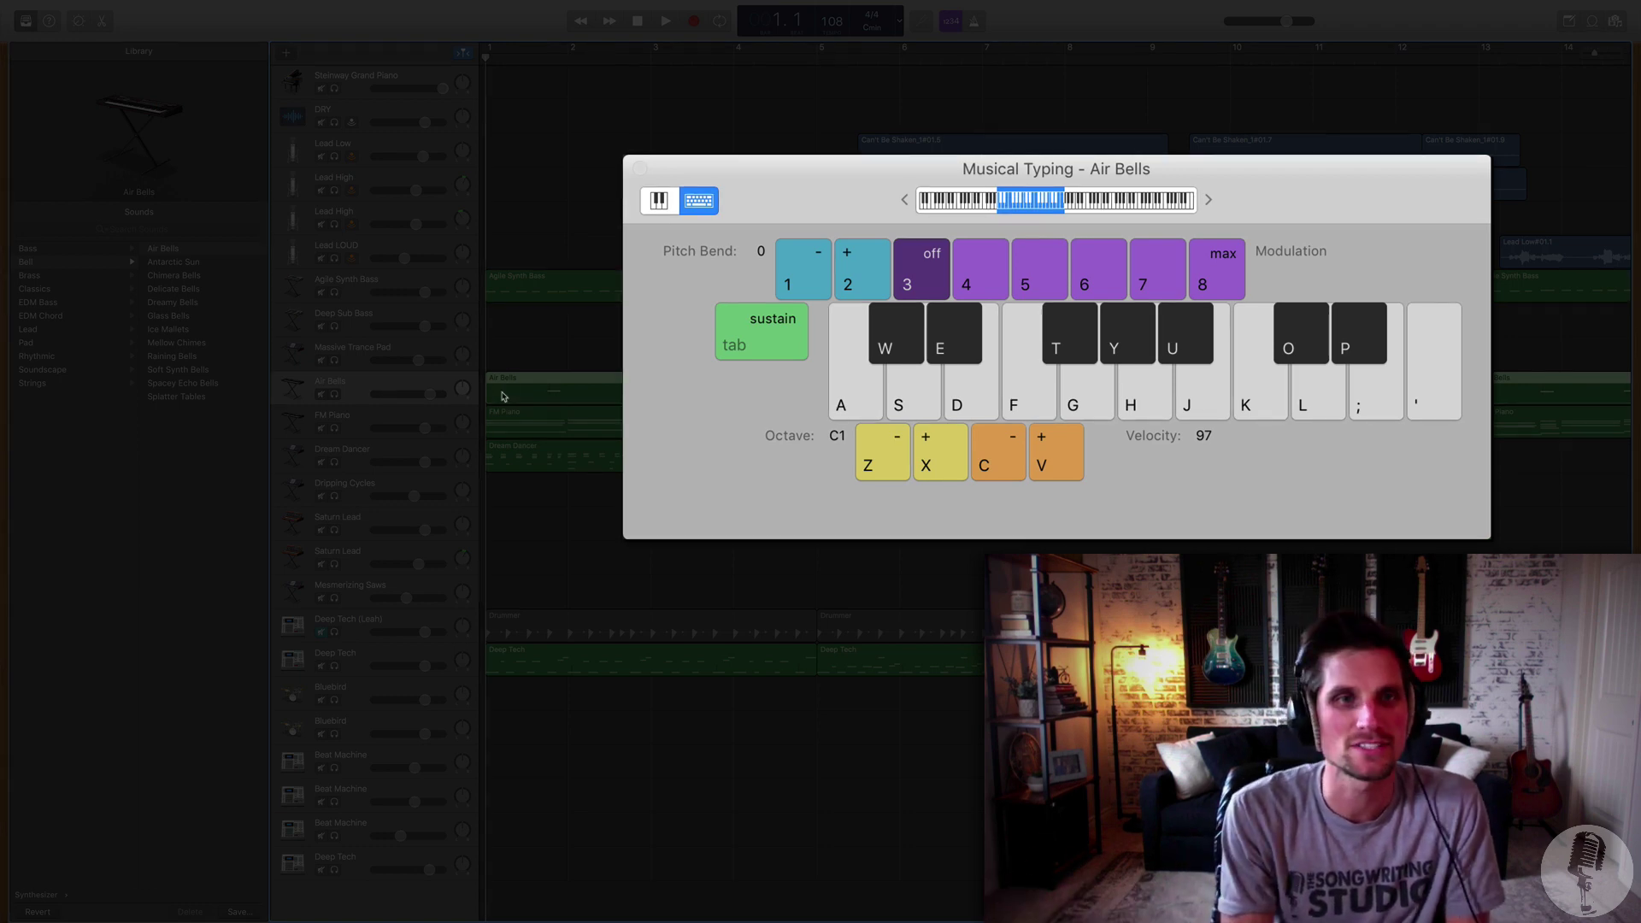
pyautogui.press('a')
pyautogui.press('x')
pyautogui.press('x')
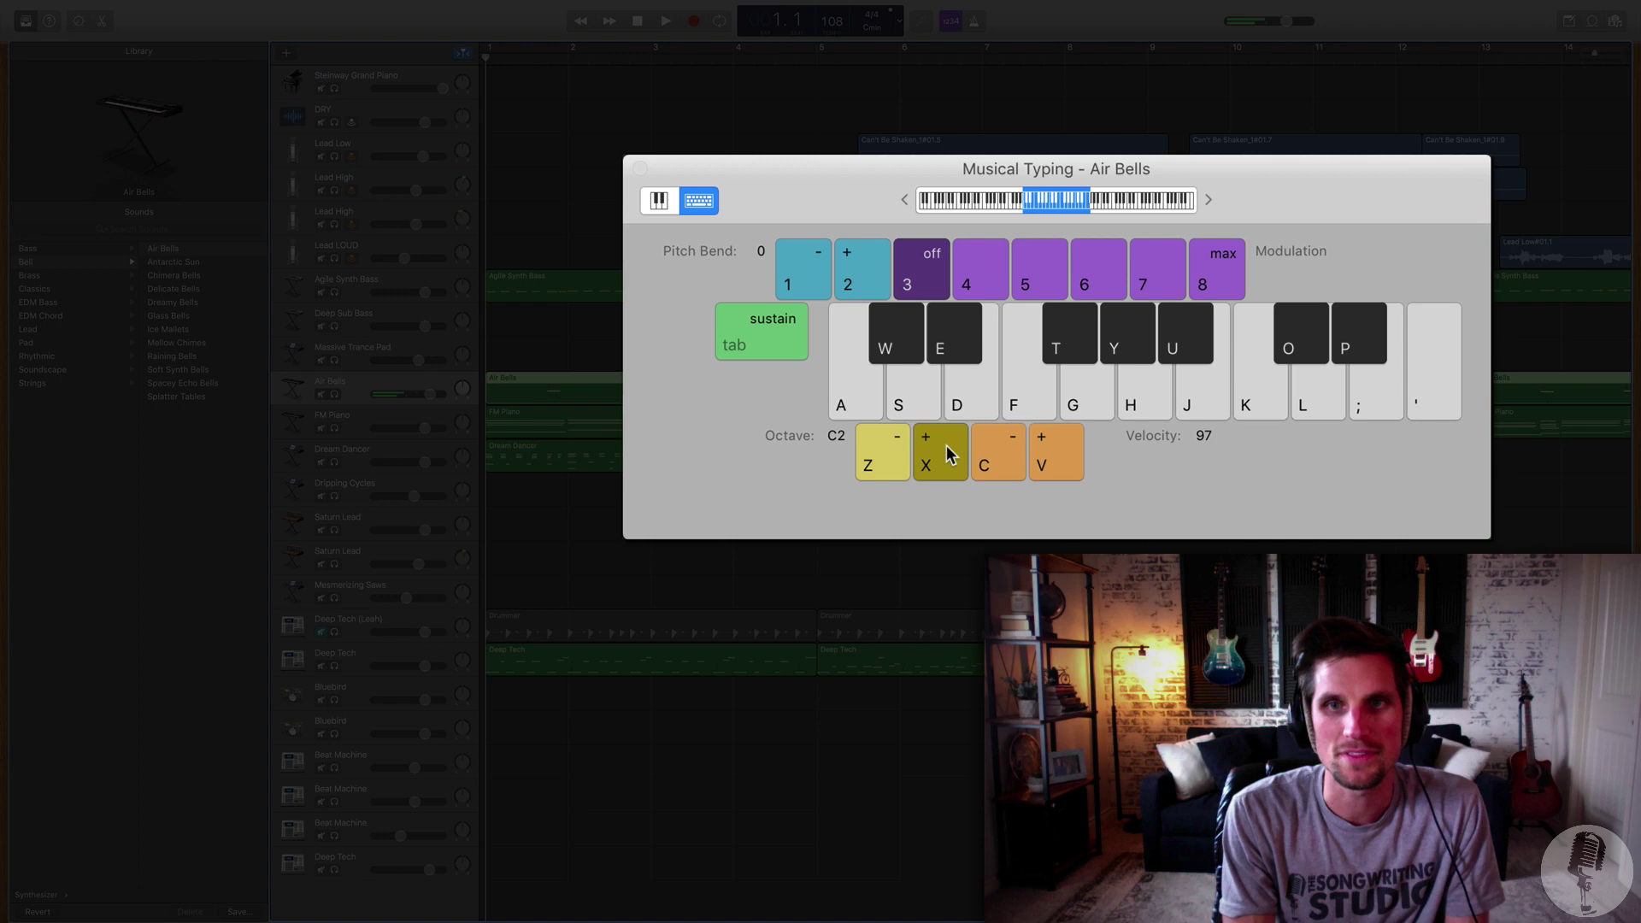
pyautogui.press('a')
pyautogui.press('a')
pyautogui.press('a')
pyautogui.press('a')
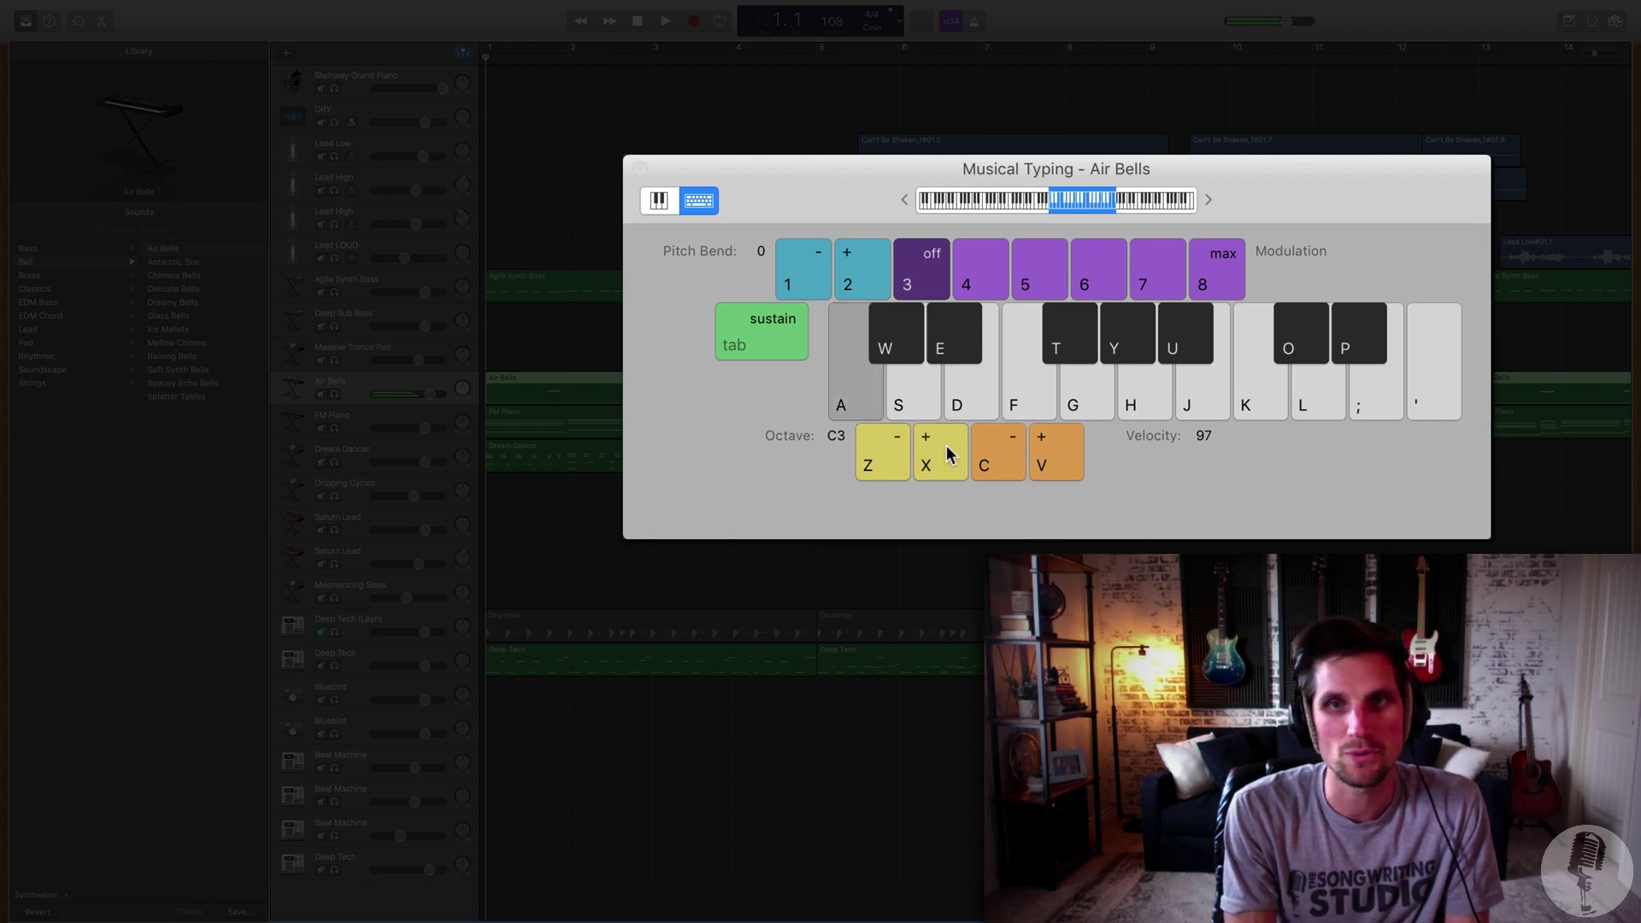
pyautogui.press('a')
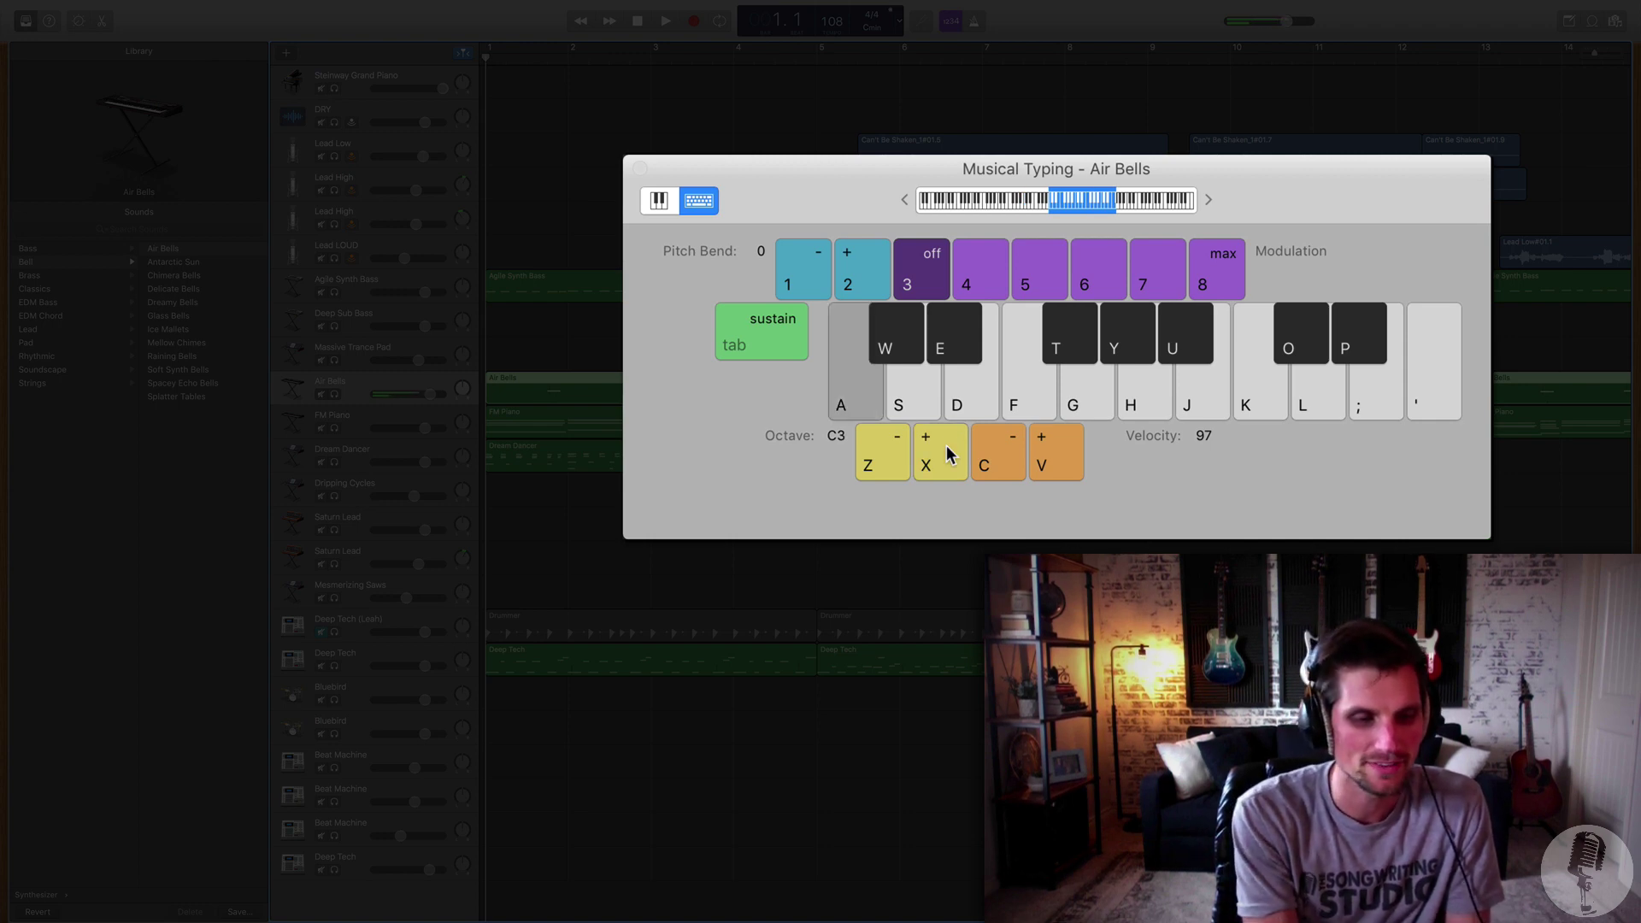
# - Bend the A note's pitch up with 2 and down with 1, then bend F upward
pyautogui.press('2')
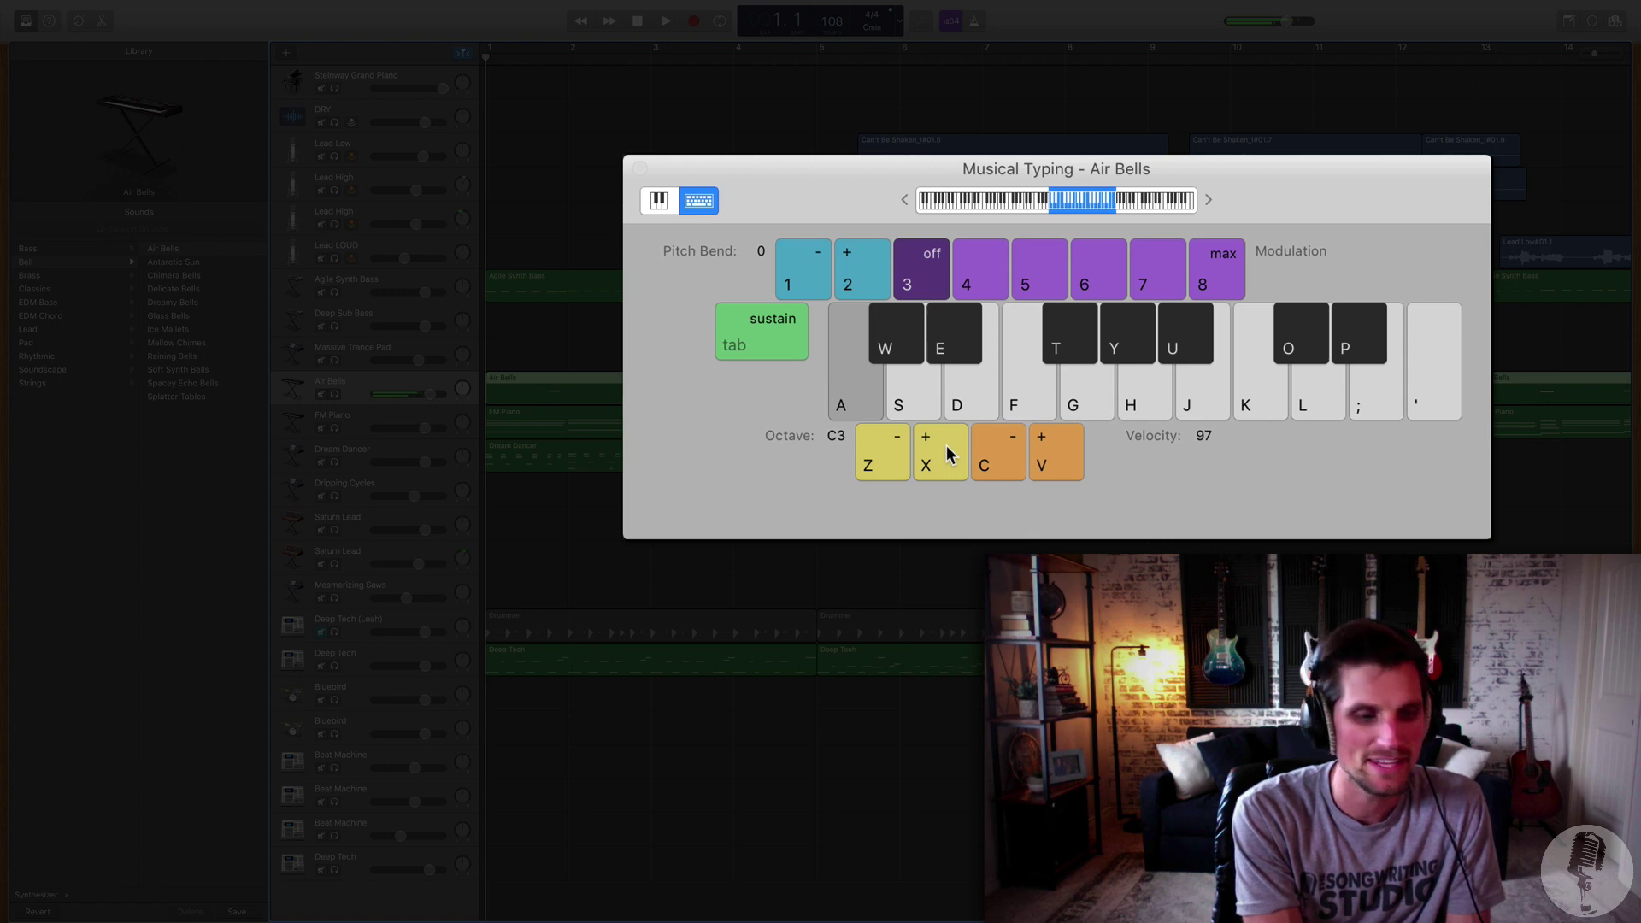
pyautogui.press('a')
pyautogui.press('2')
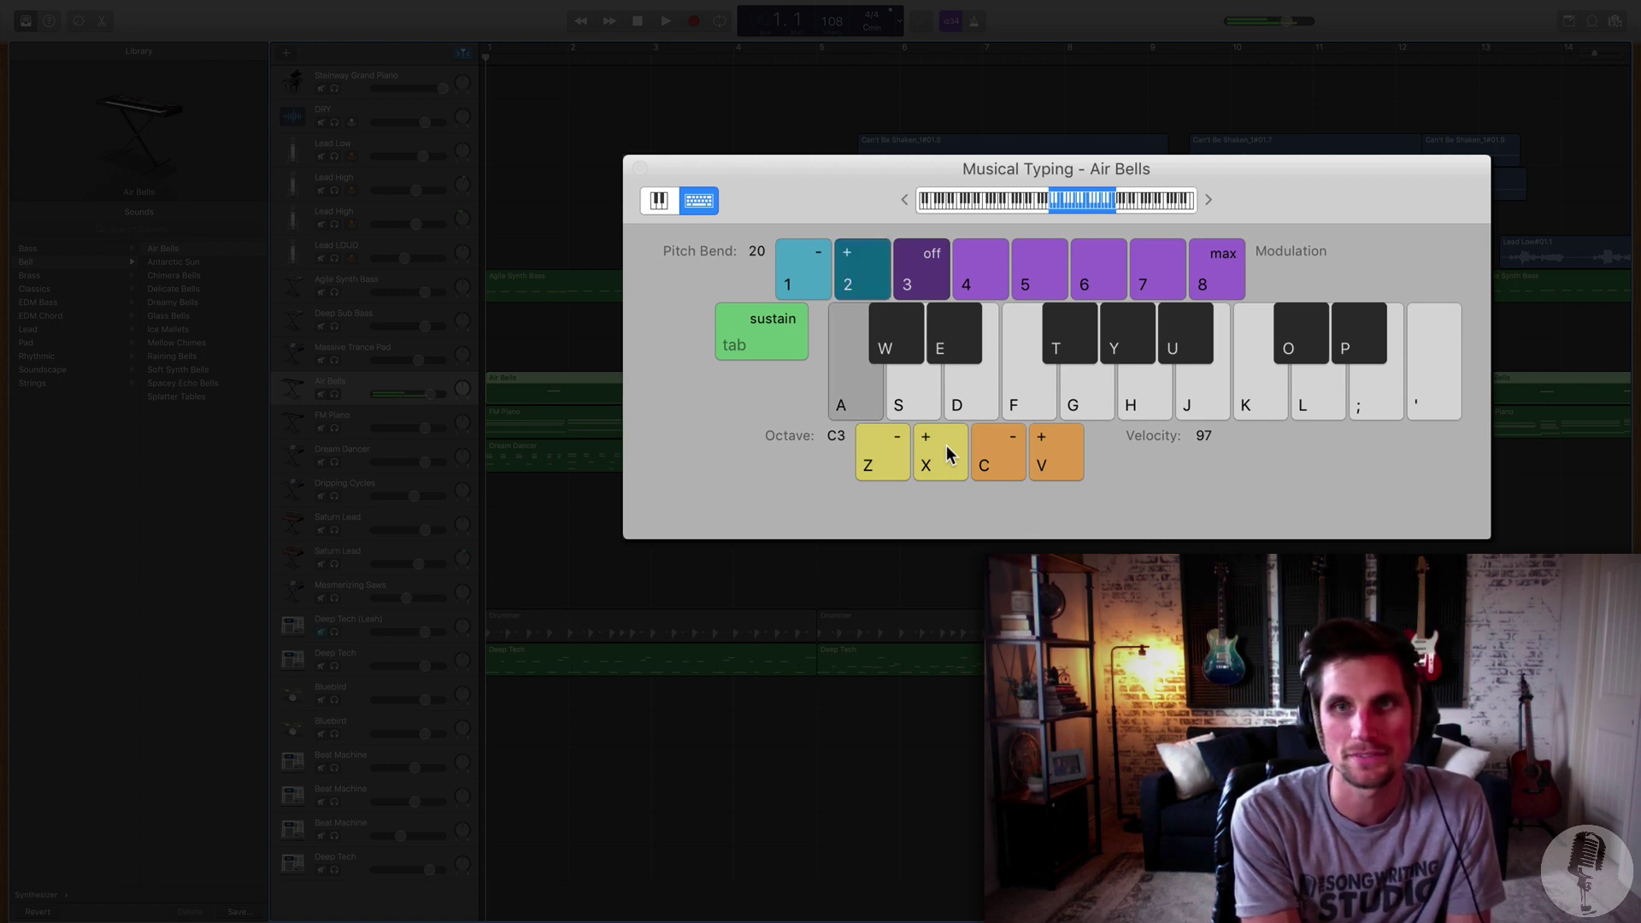
pyautogui.press('a')
pyautogui.press('1')
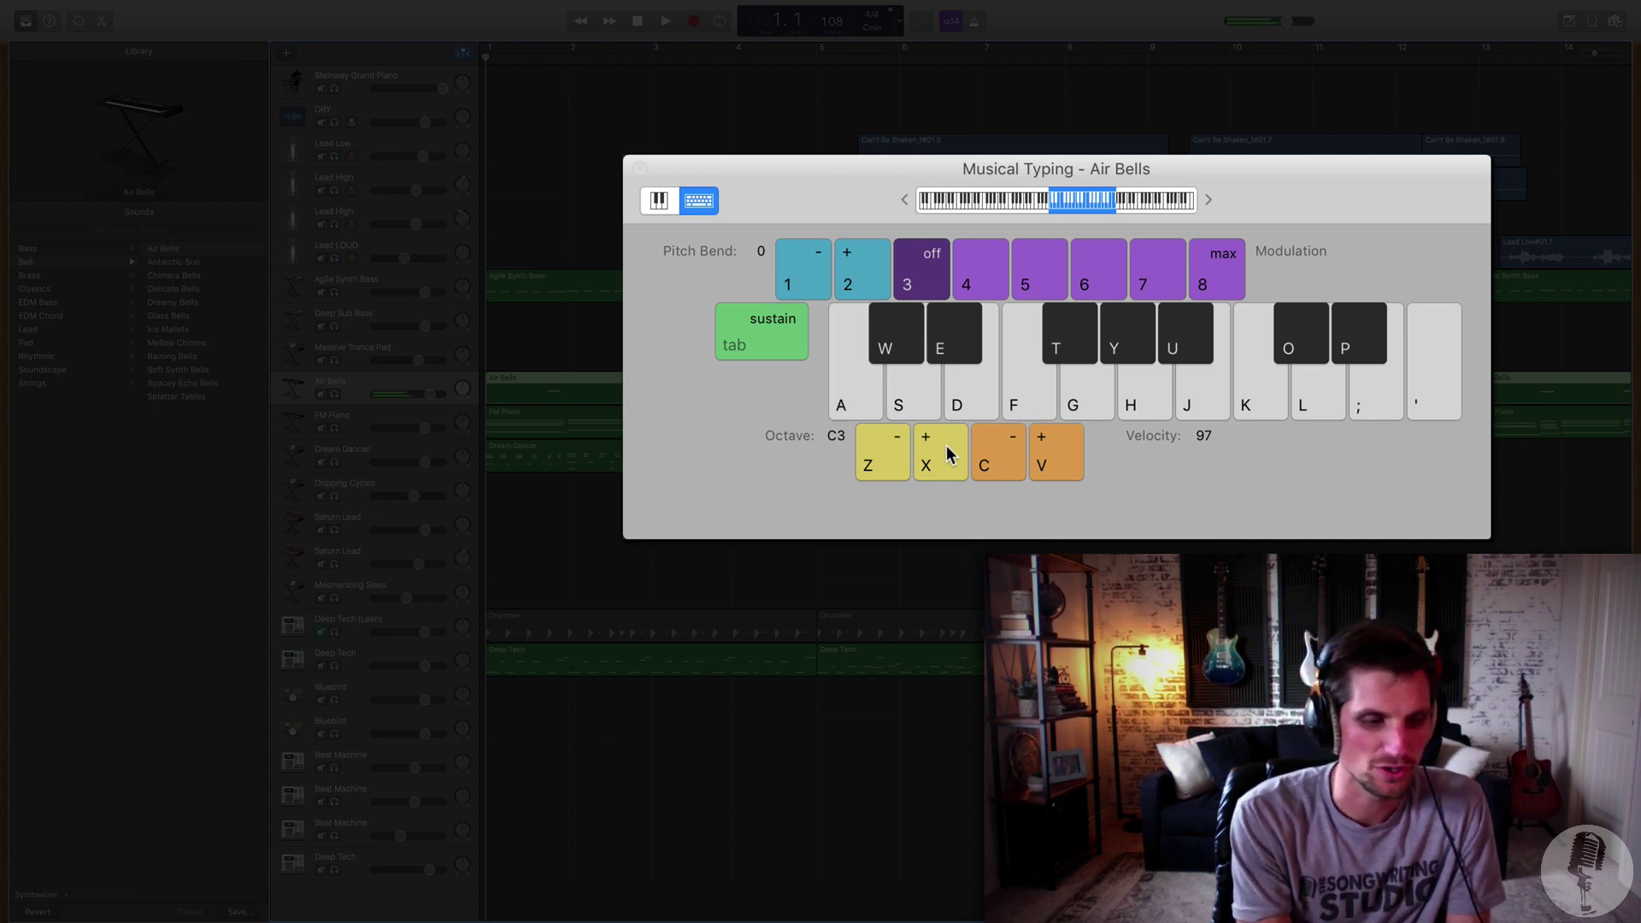
pyautogui.press('a')
pyautogui.press('1')
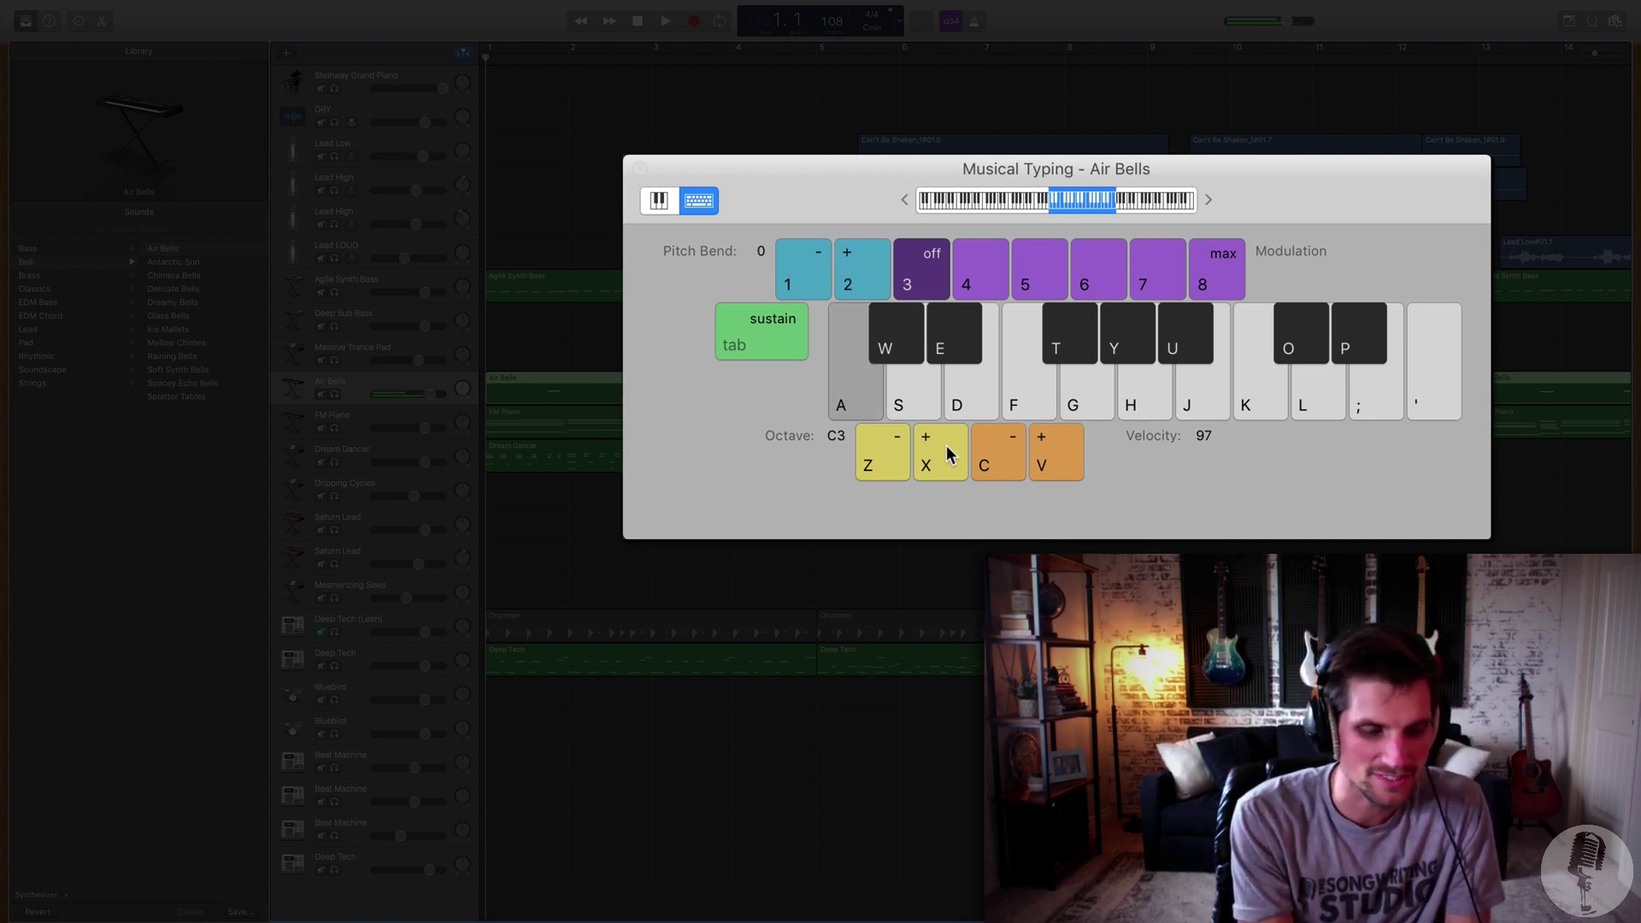
pyautogui.press('f')
pyautogui.press('2')
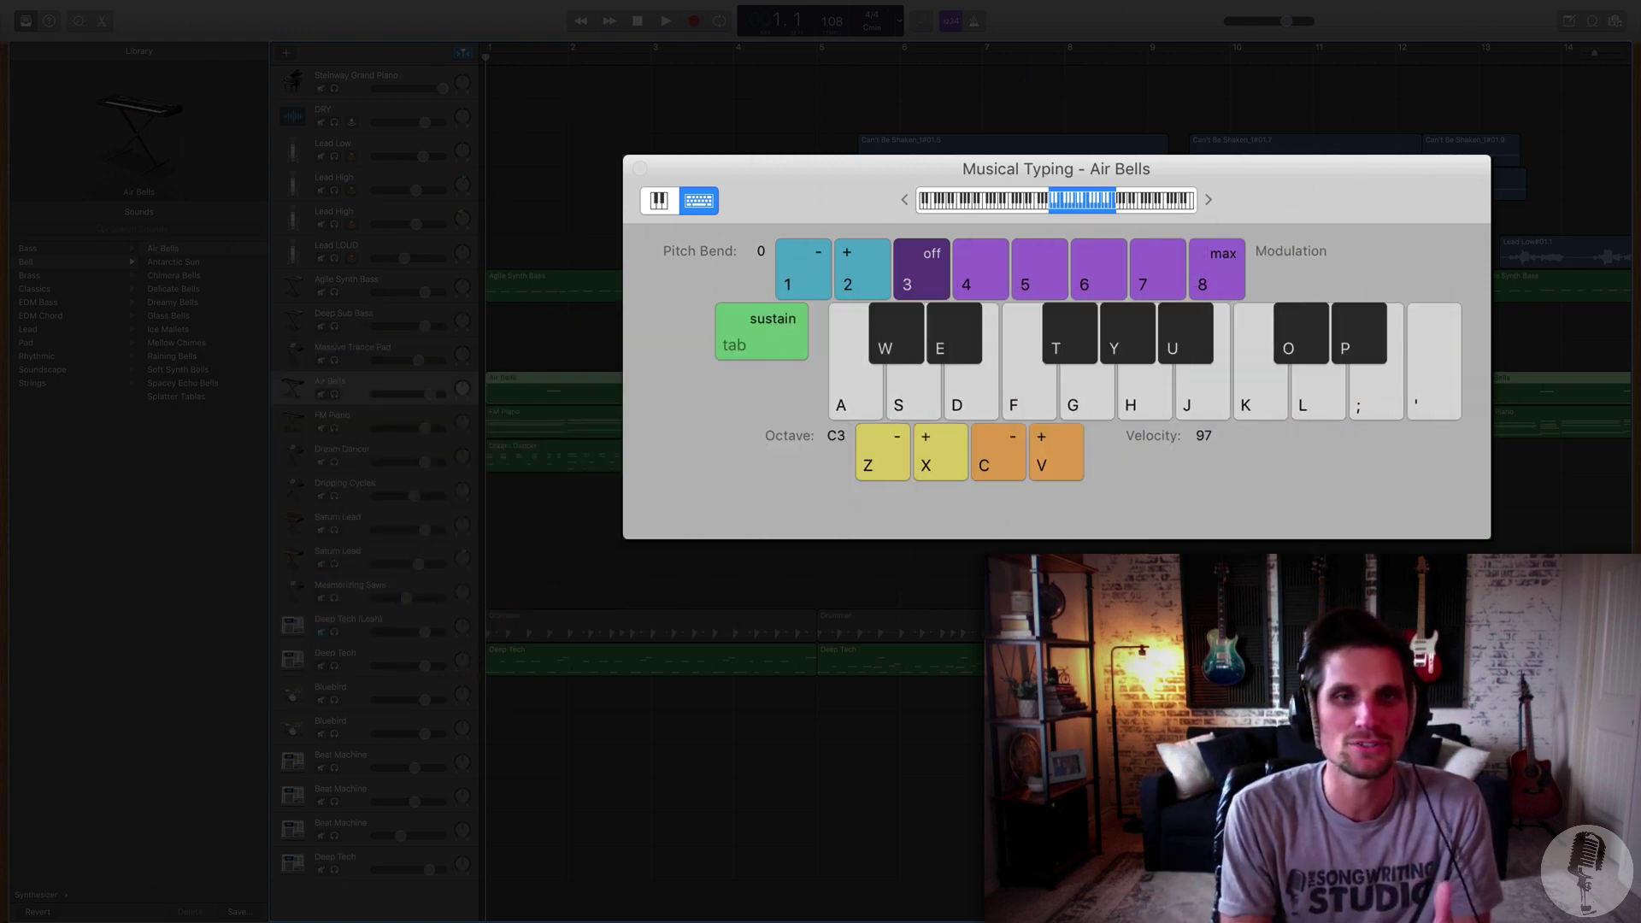
# - Select Agile Synth Bass and play A with modulation at maximum
pyautogui.click(389, 286)
pyautogui.press('a')
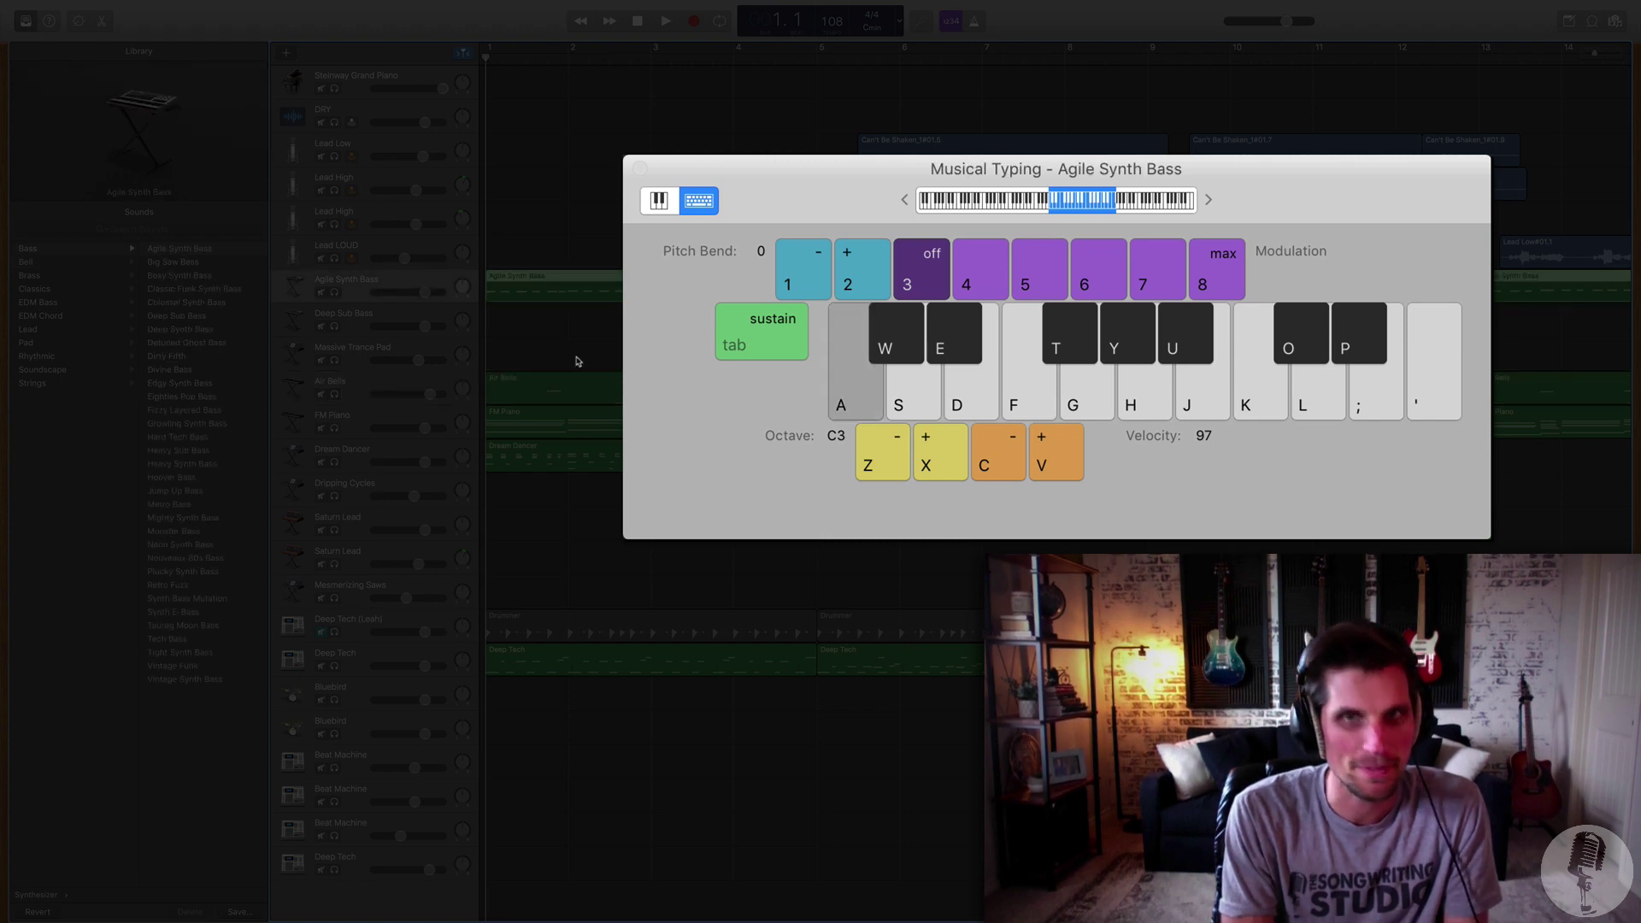
pyautogui.press('a')
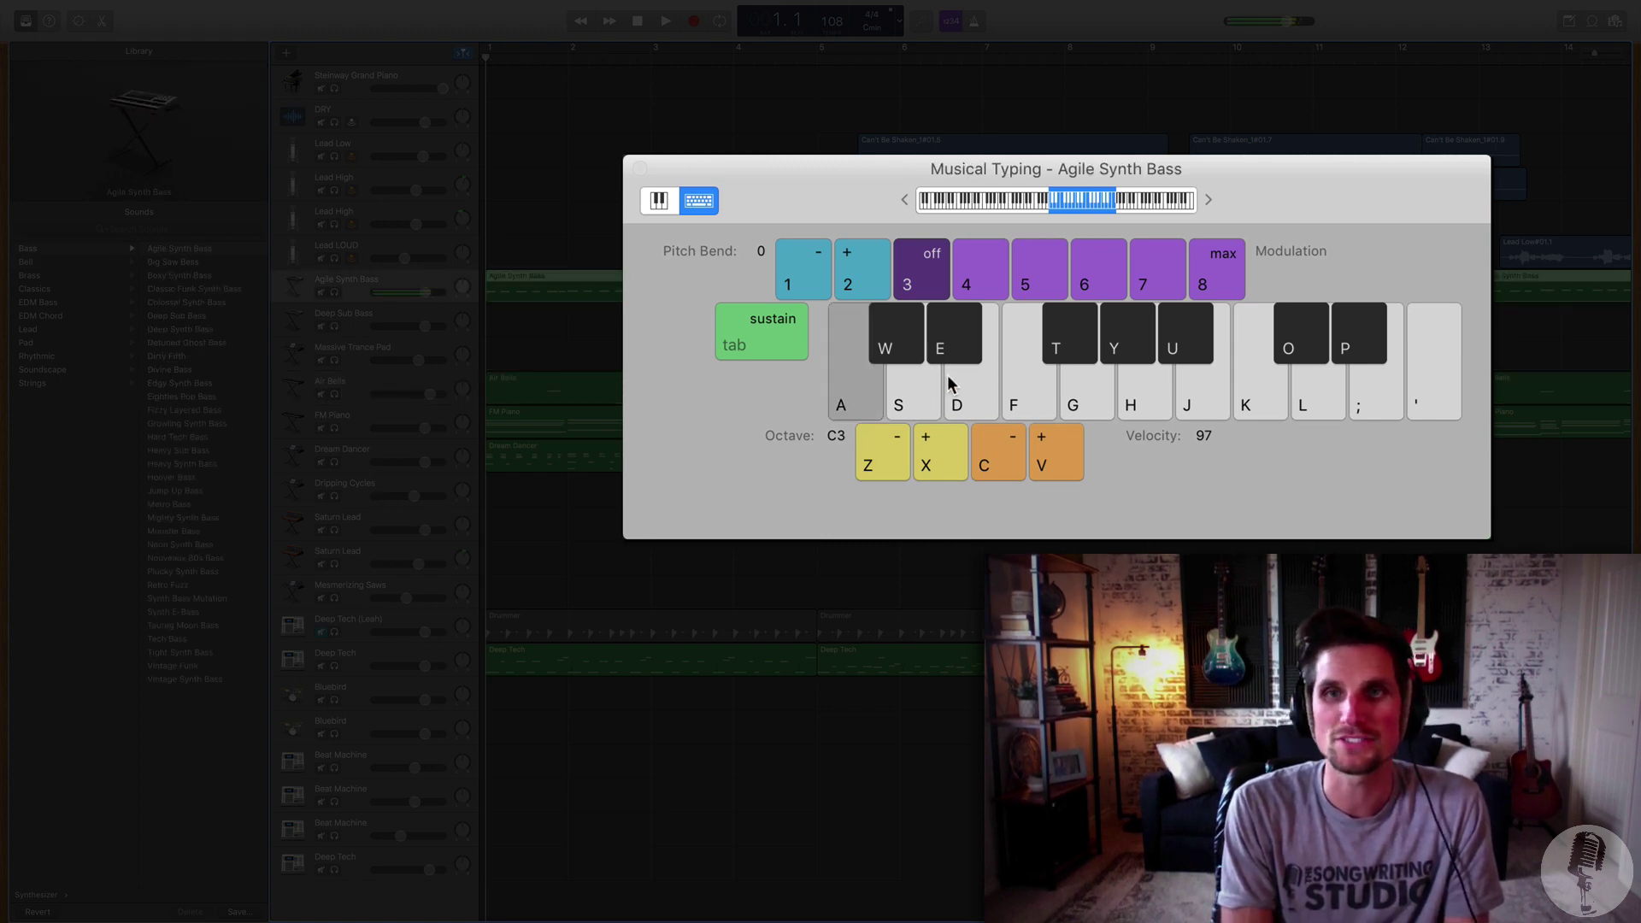
pyautogui.click(1217, 277)
pyautogui.press('a')
# - Lower modulation from level 7 down to off while replaying the note, then latch sustain on
pyautogui.press('a')
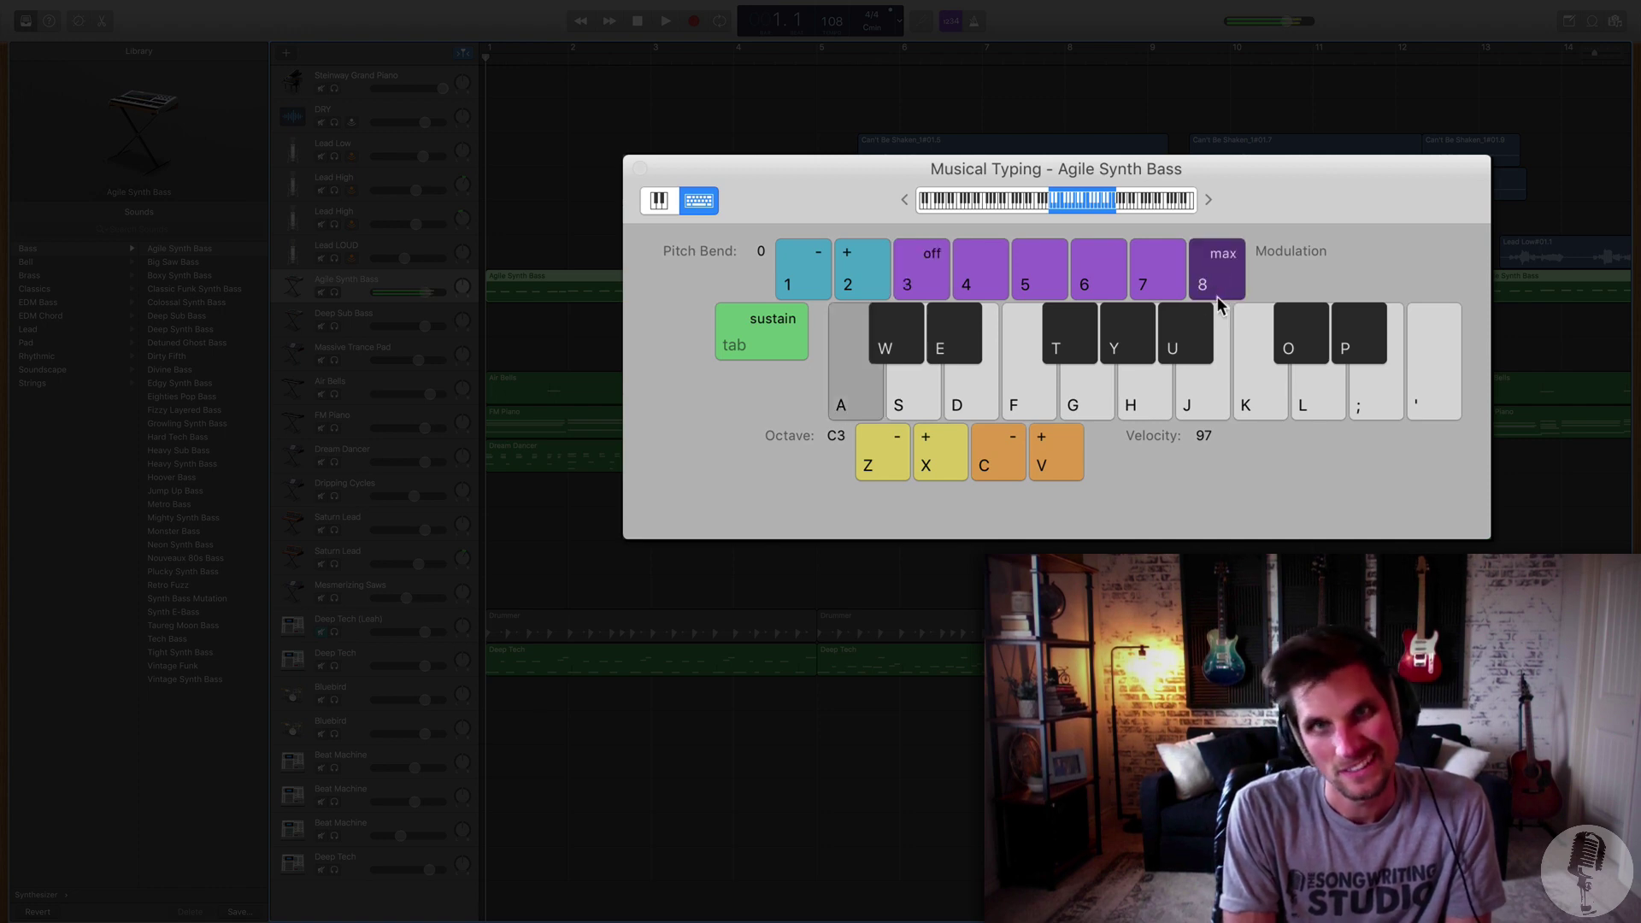
pyautogui.click(1159, 282)
pyautogui.press('a')
pyautogui.click(1088, 282)
pyautogui.press('a')
pyautogui.click(1036, 280)
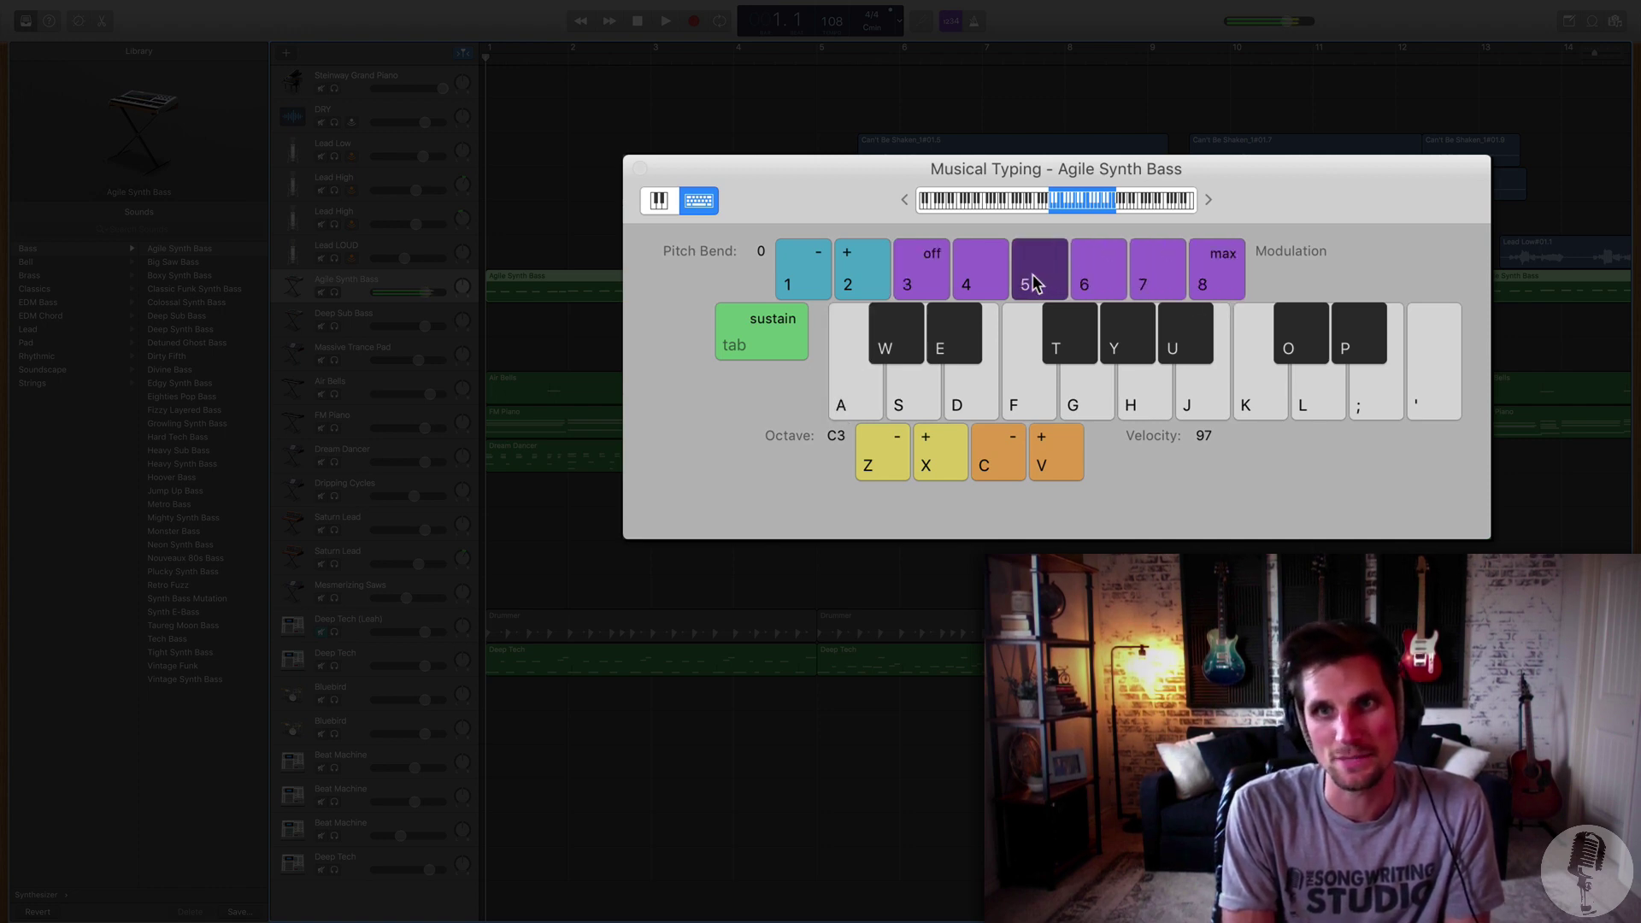
pyautogui.press('a')
pyautogui.click(960, 278)
pyautogui.click(911, 279)
pyautogui.press('a')
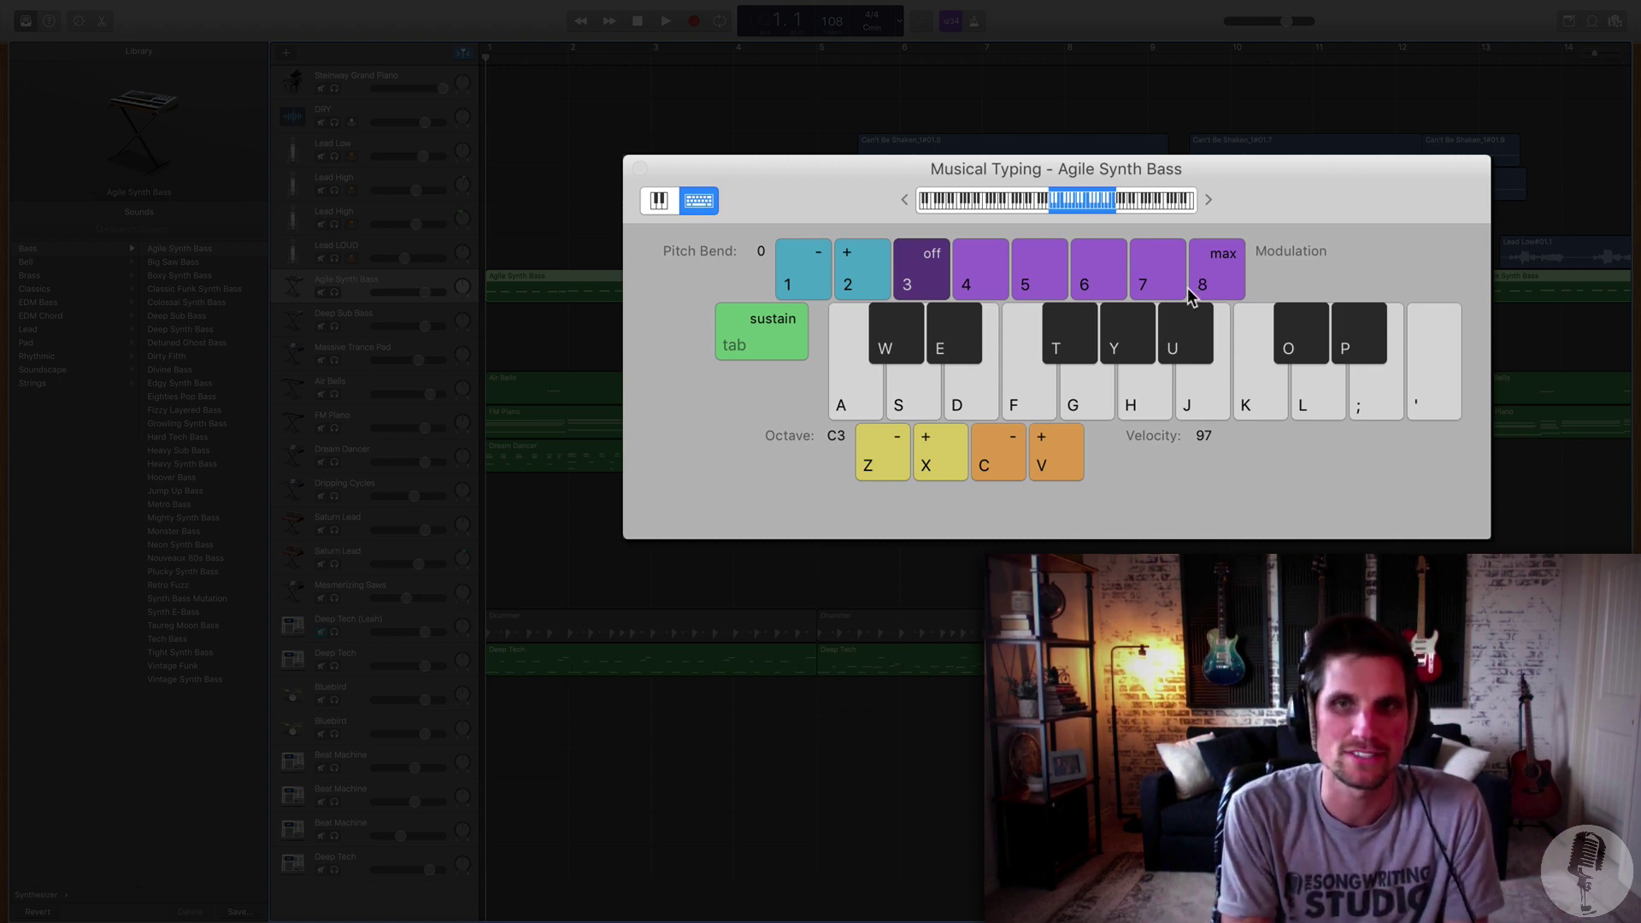
pyautogui.click(847, 320)
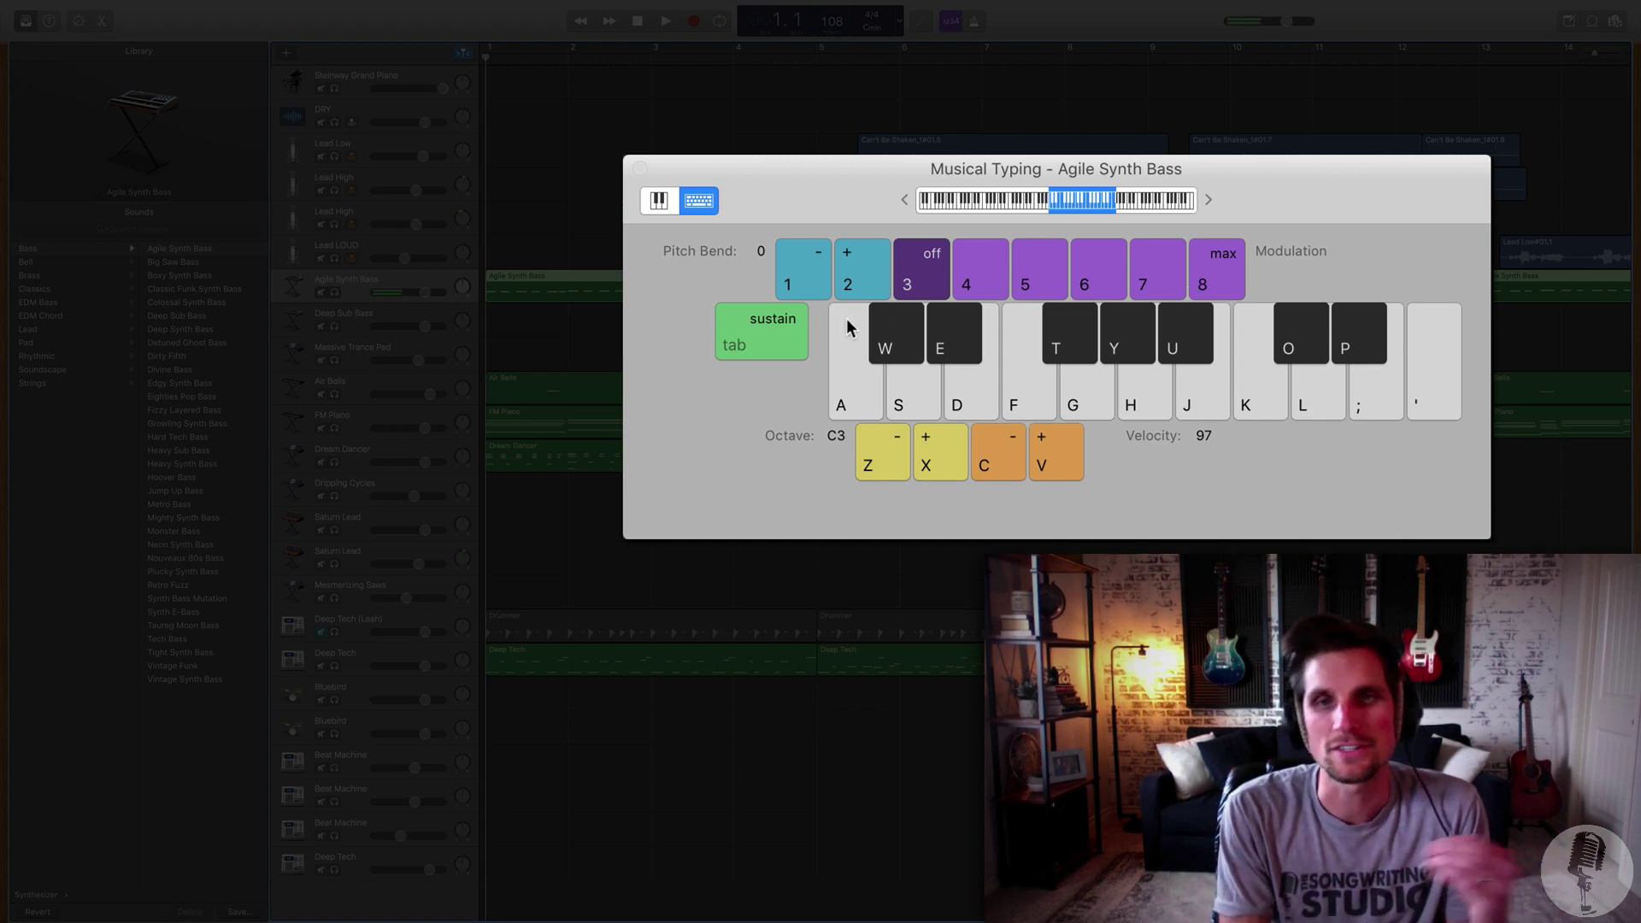
pyautogui.click(764, 368)
# - Select the Steinway Grand Piano and play a phrase of A, G and D notes, with and without sustain
pyautogui.click(353, 77)
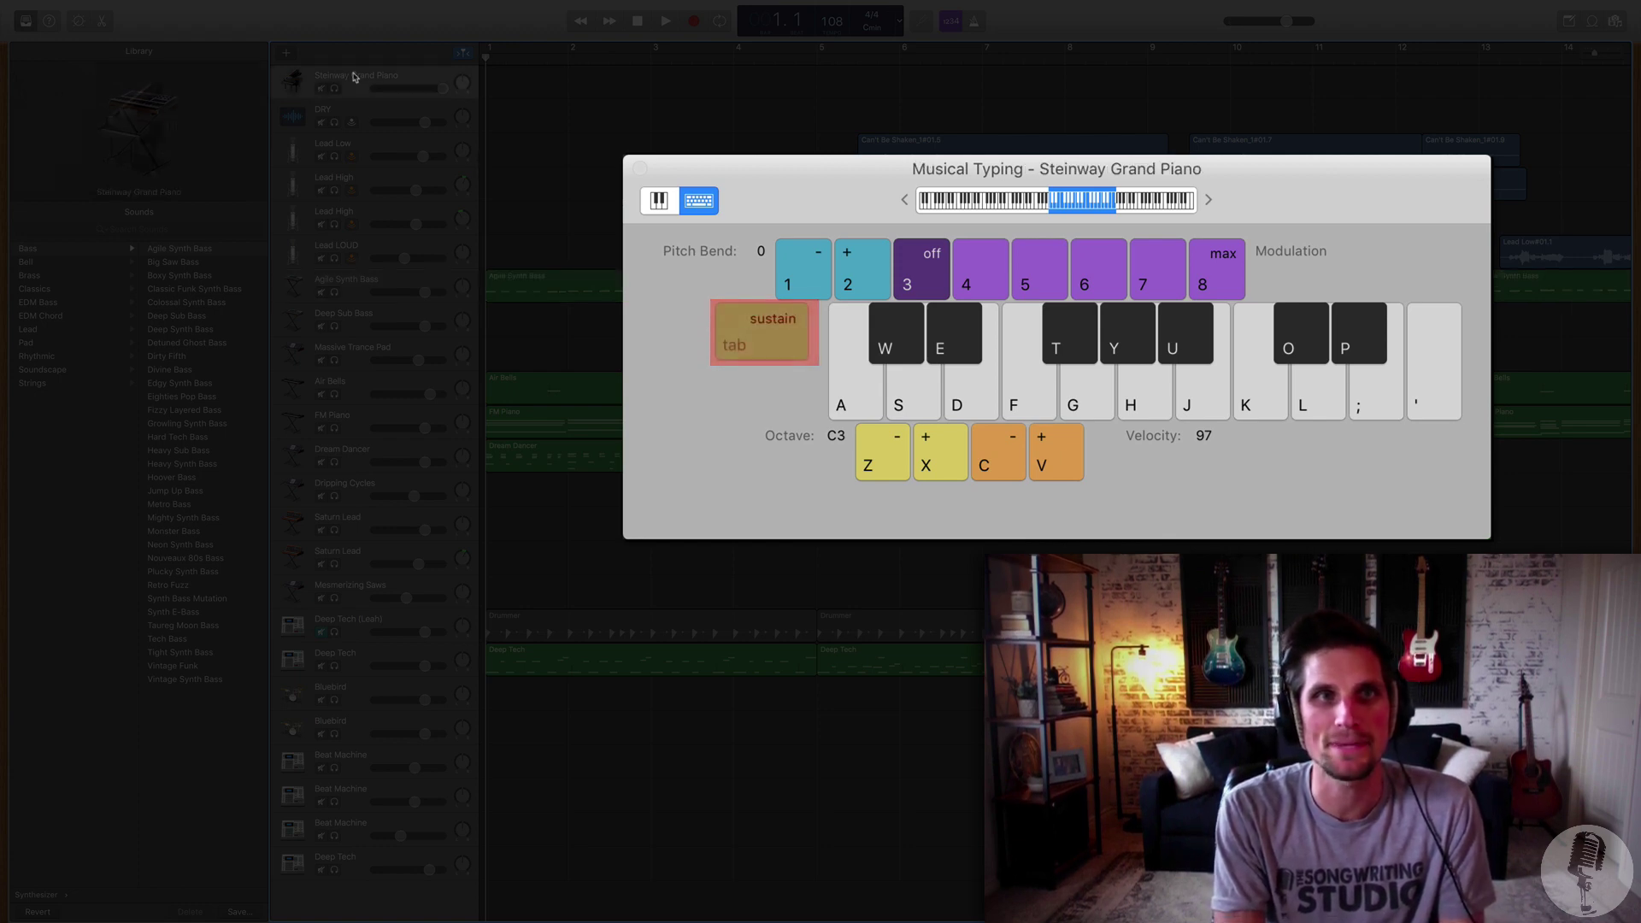
pyautogui.press('Tab')
pyautogui.press('a')
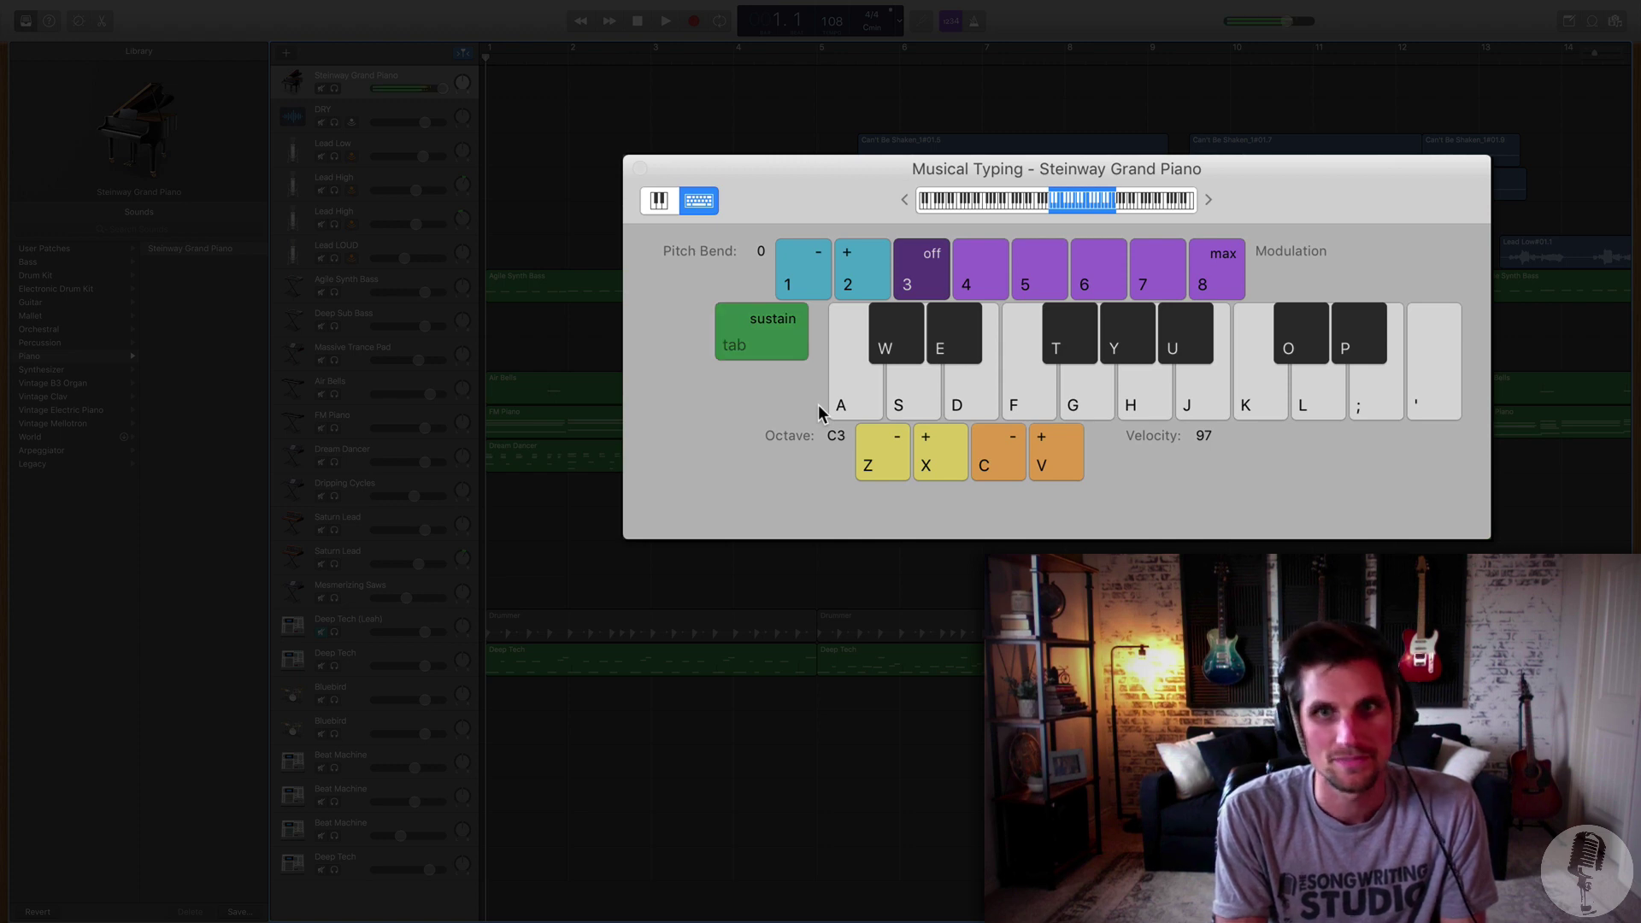
pyautogui.press('a')
pyautogui.press('g')
pyautogui.press('a')
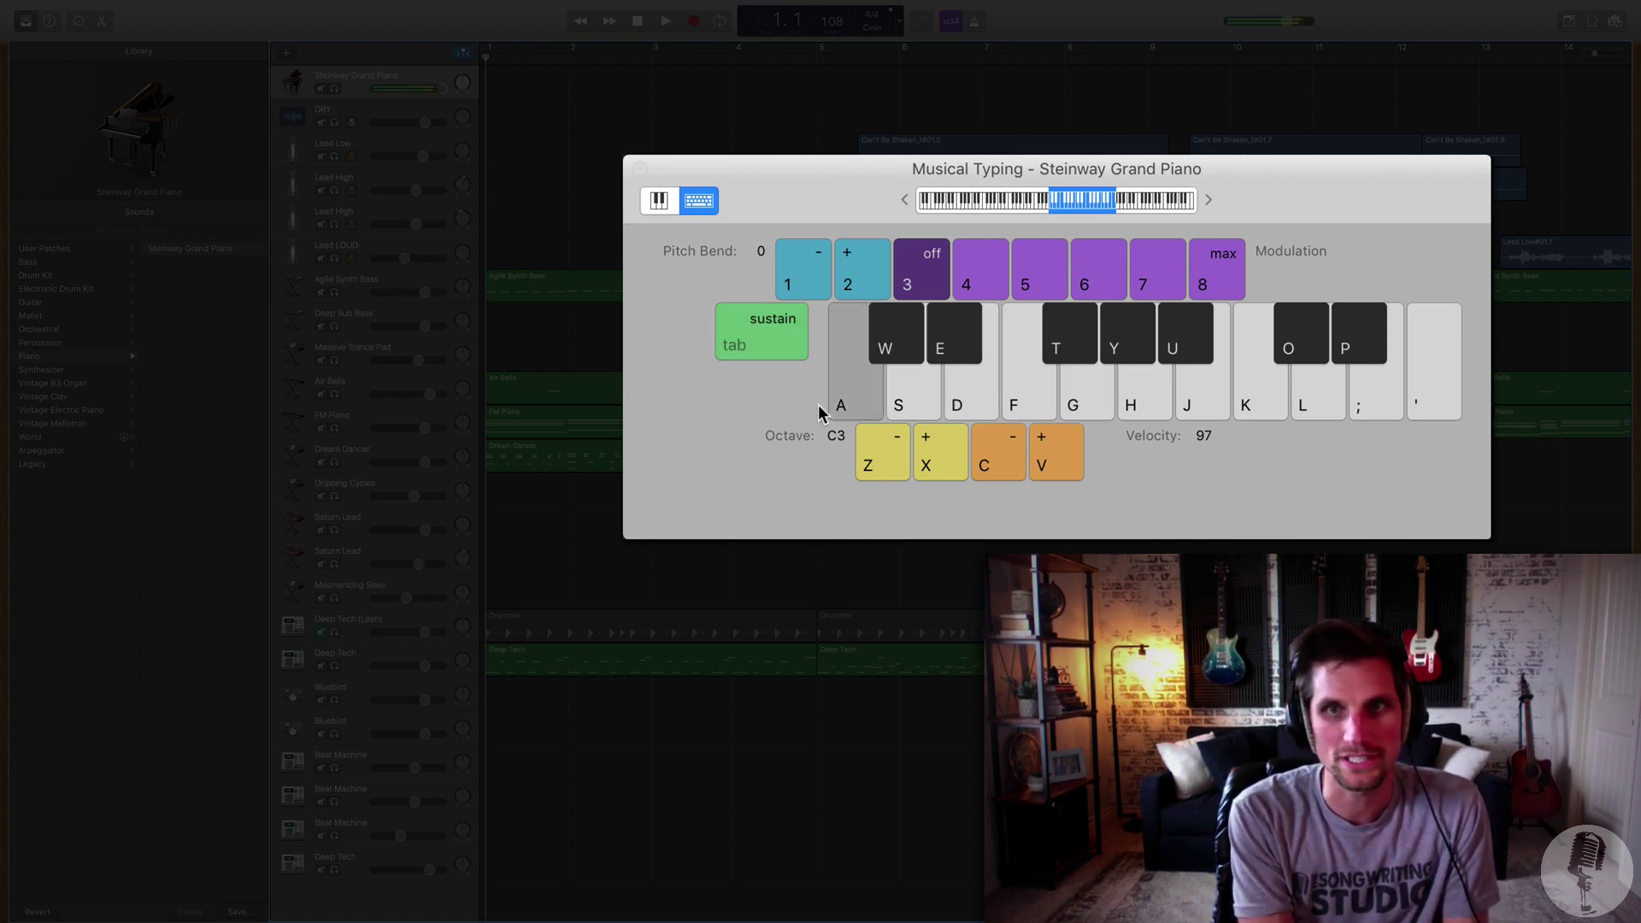
pyautogui.press('g')
pyautogui.press('d')
pyautogui.press('g')
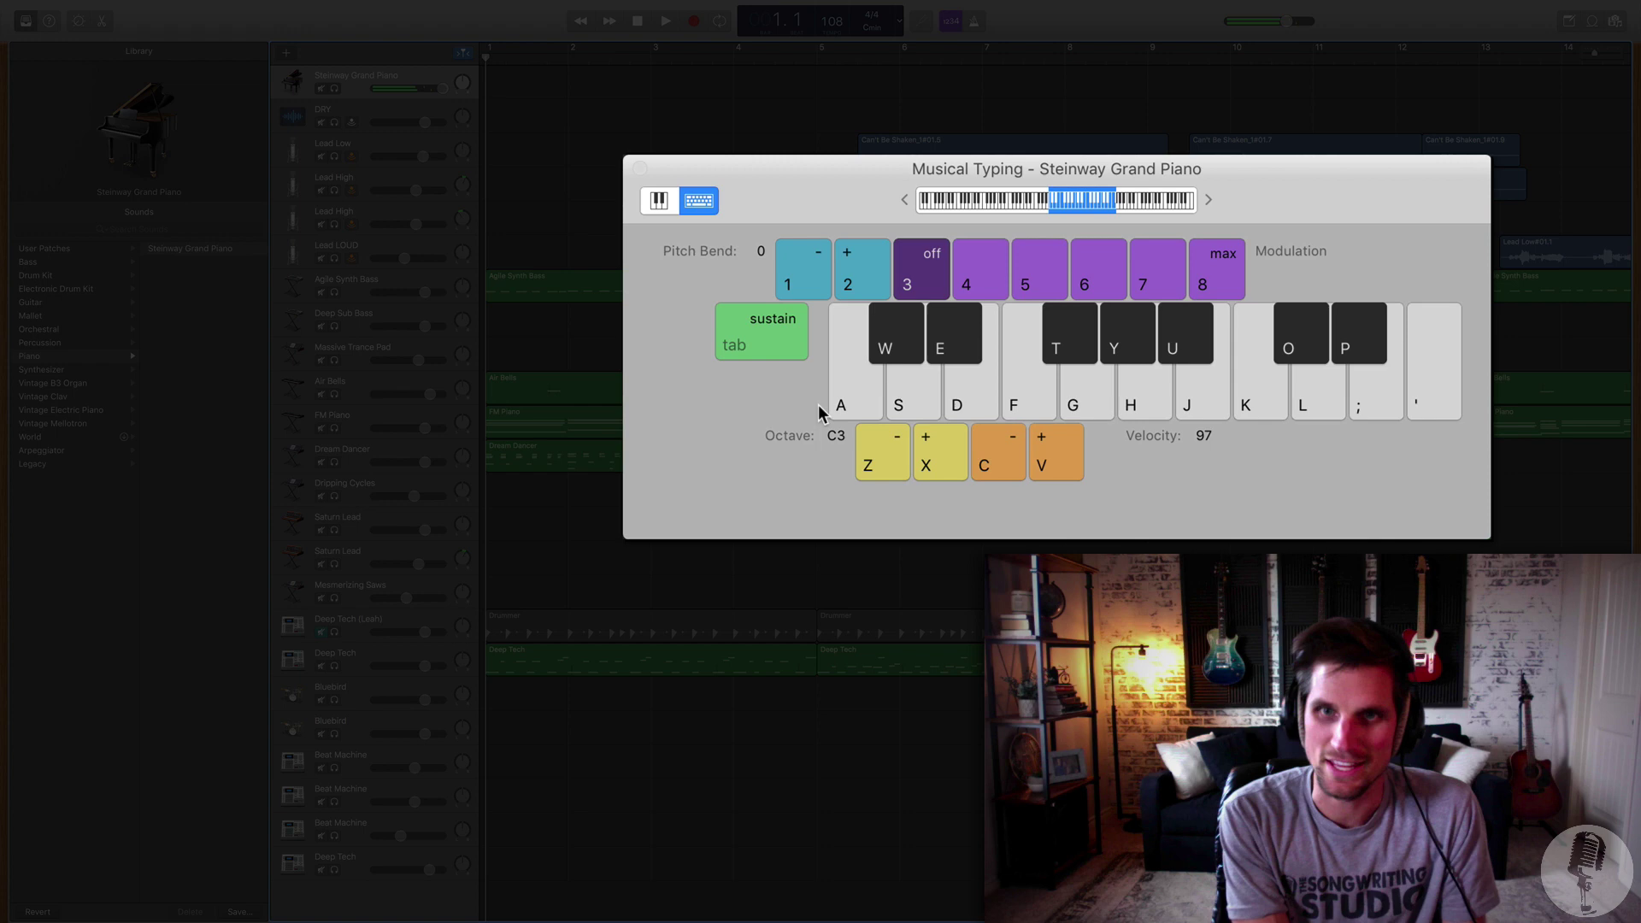
pyautogui.press('a')
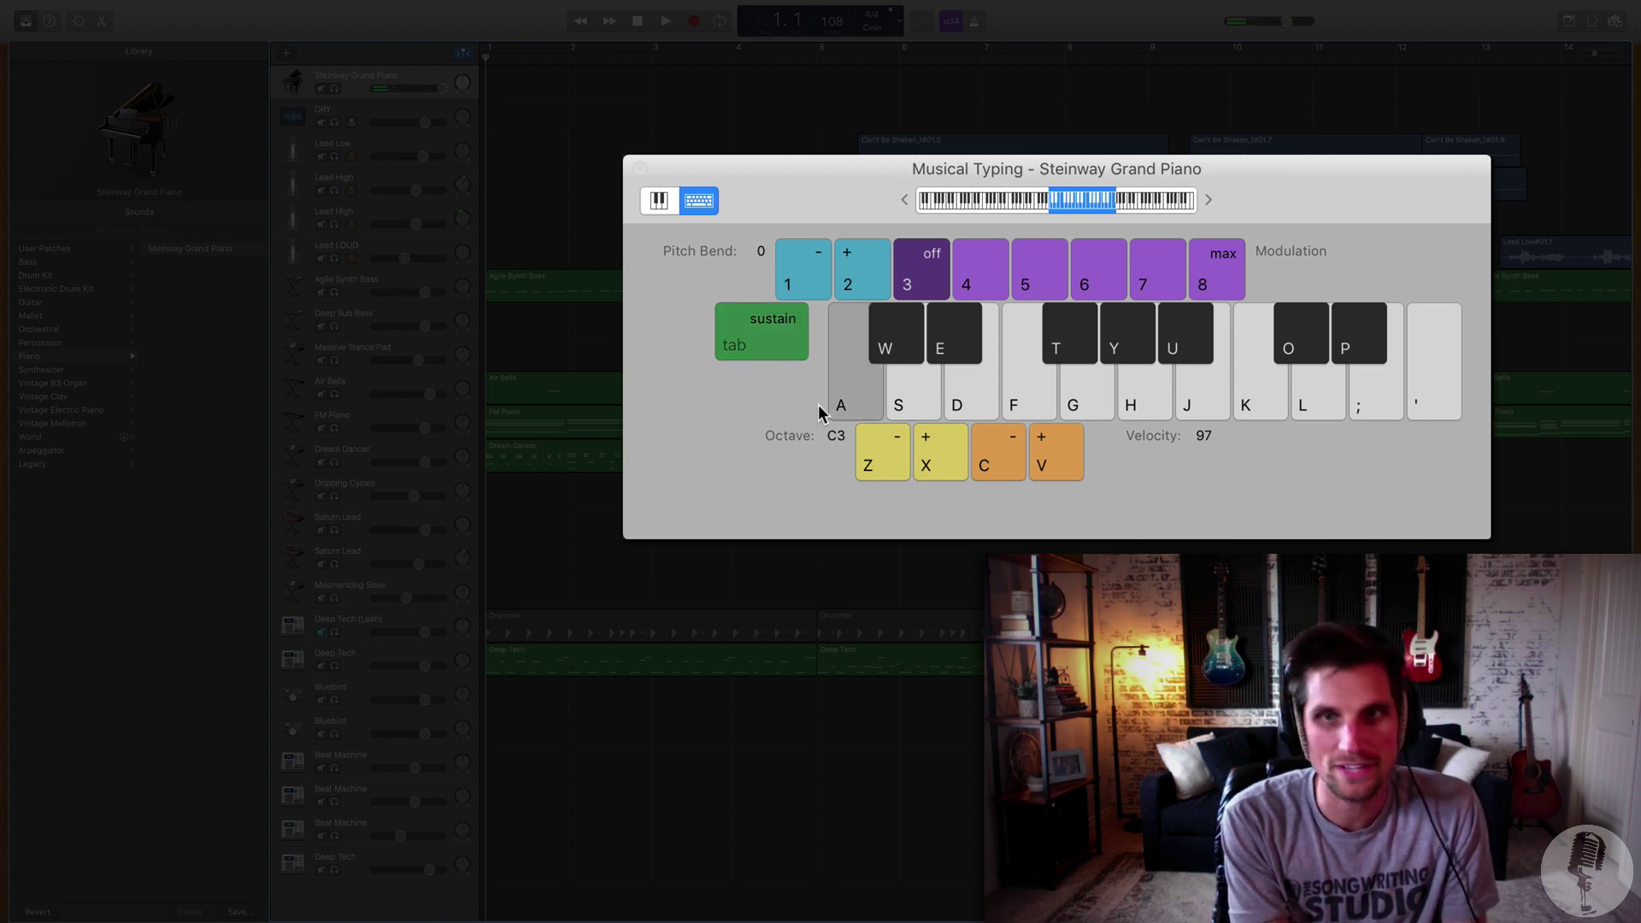
pyautogui.press('d')
# - Play a sustained piano chord from G, D and F held with Tab
pyautogui.press('j')
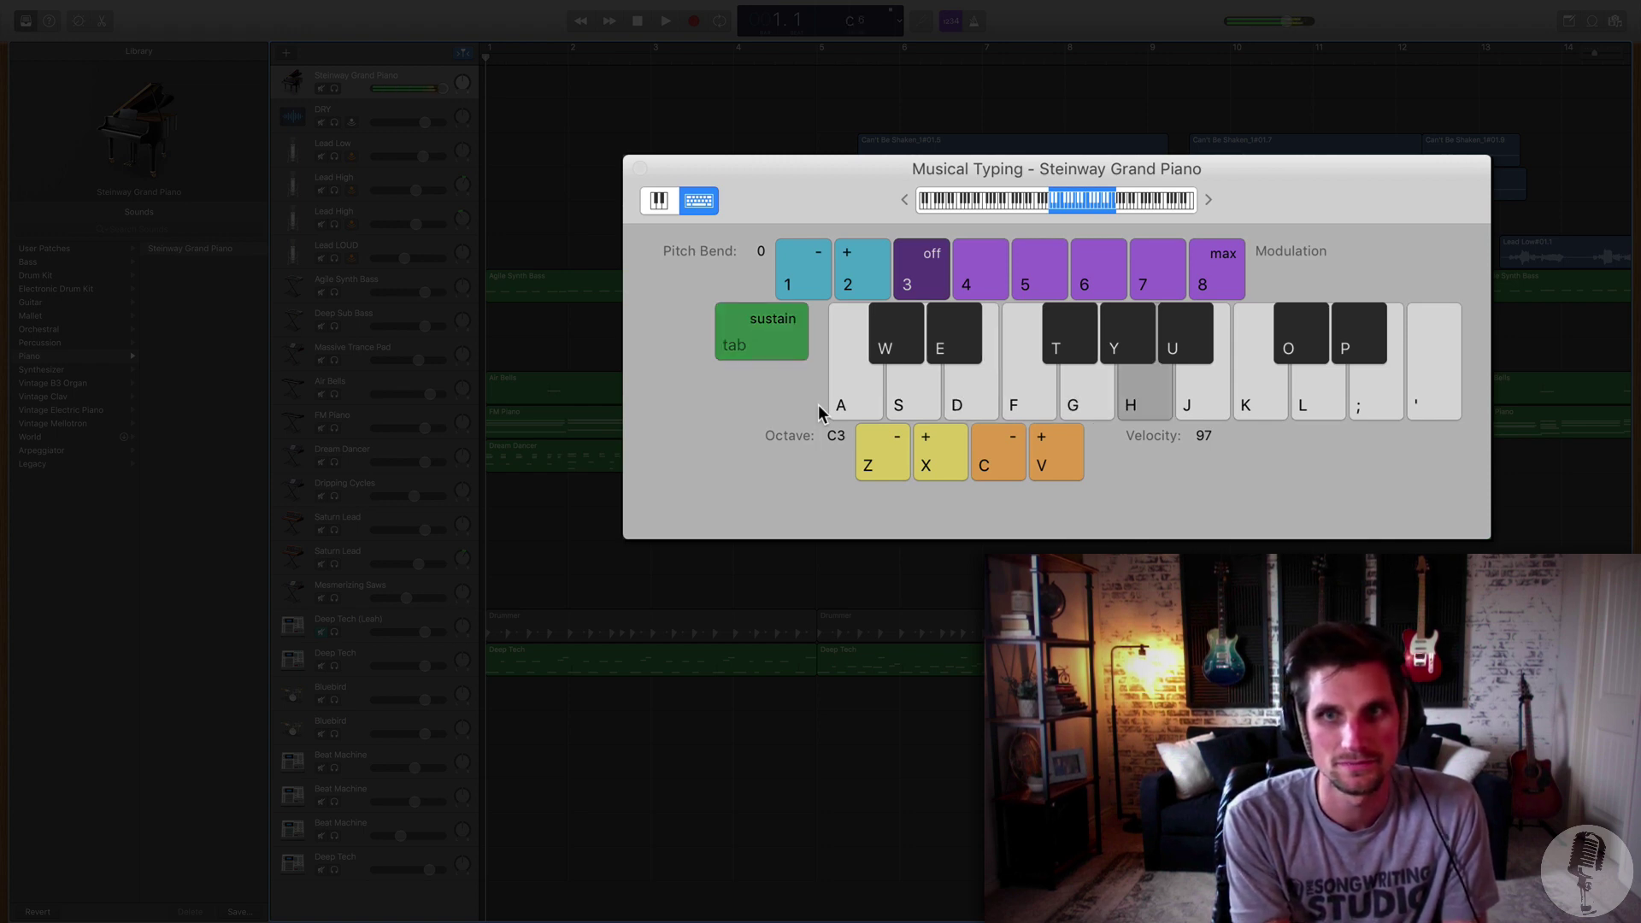
pyautogui.press('g')
pyautogui.press('d')
pyautogui.press('f')
pyautogui.press('d')
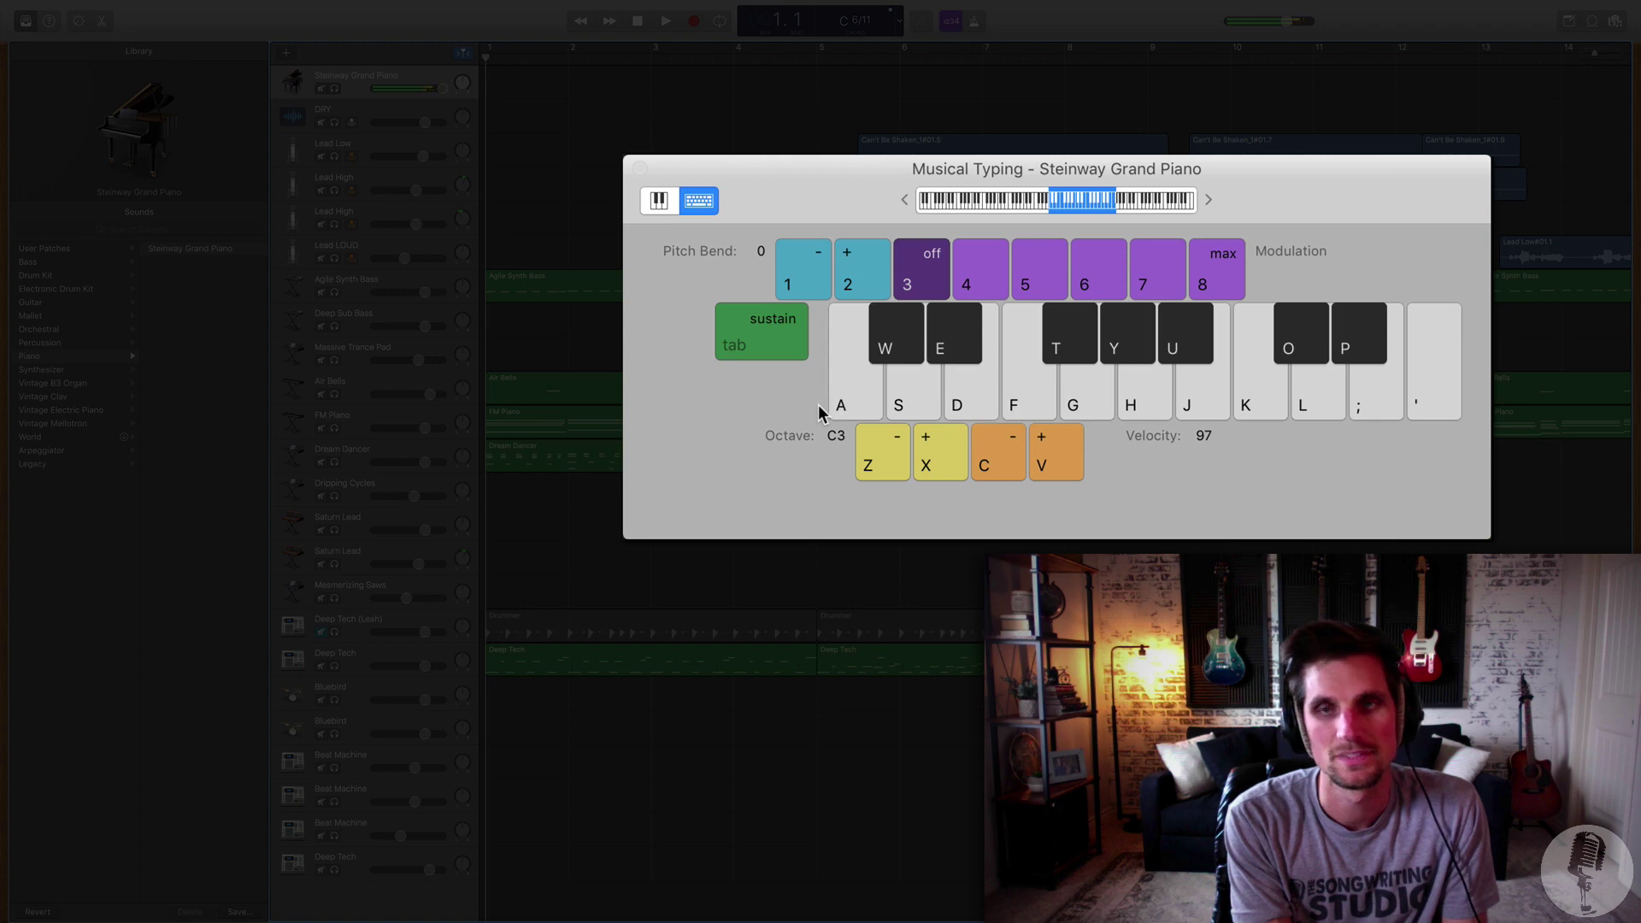
pyautogui.press('Tab')
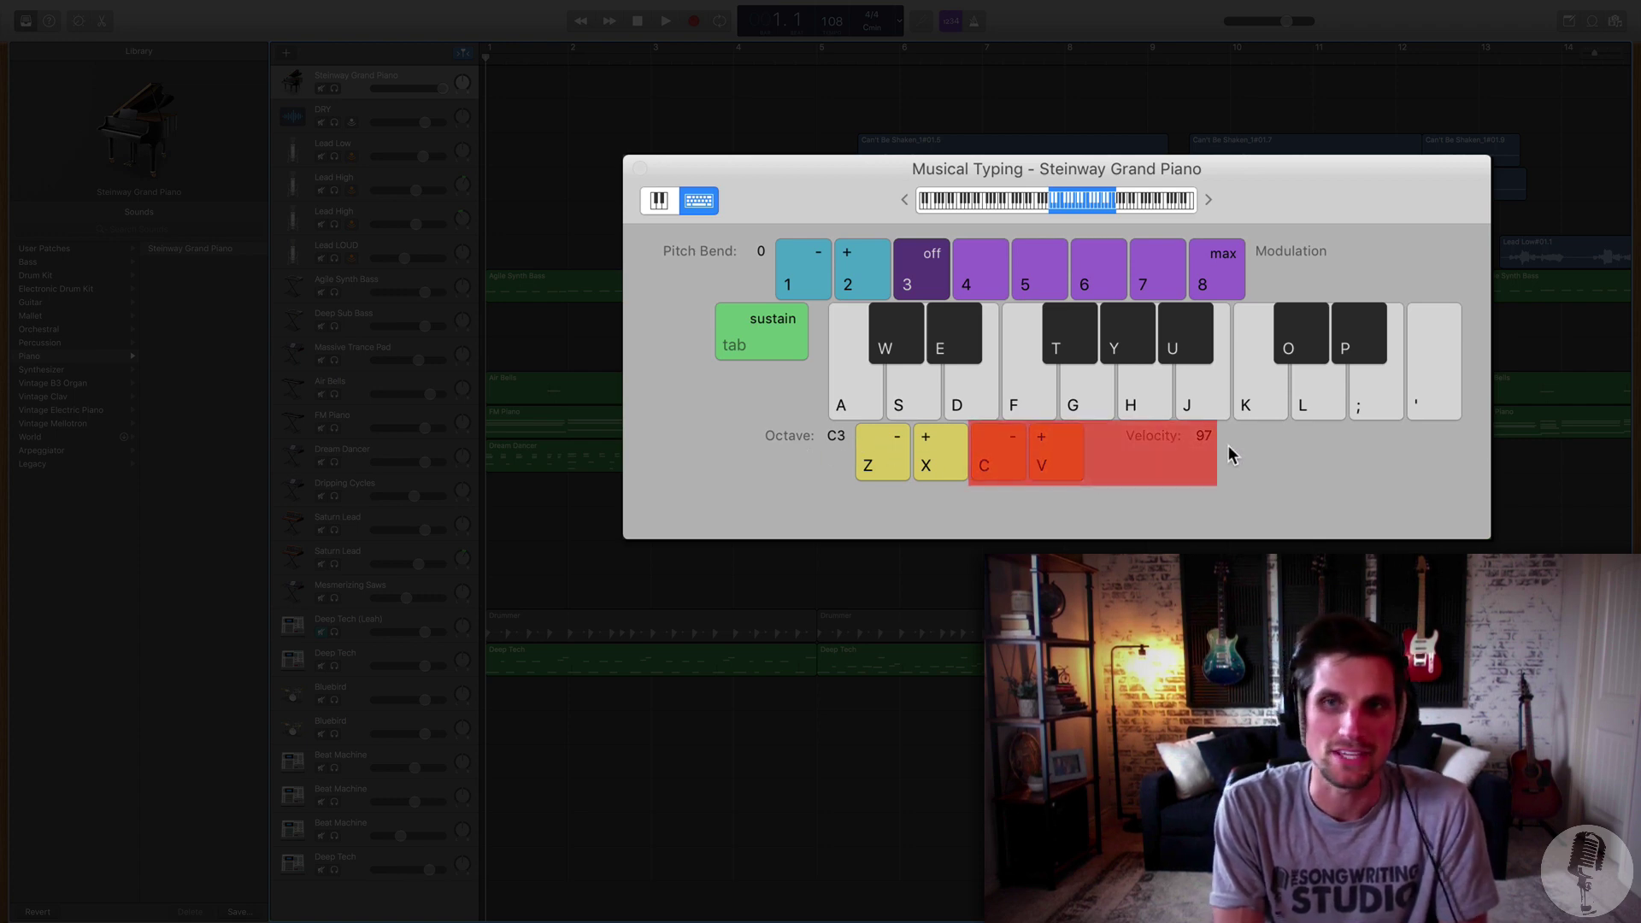
# - Raise note velocity to 102, then lower it back to 97
pyautogui.click(1048, 454)
pyautogui.click(998, 461)
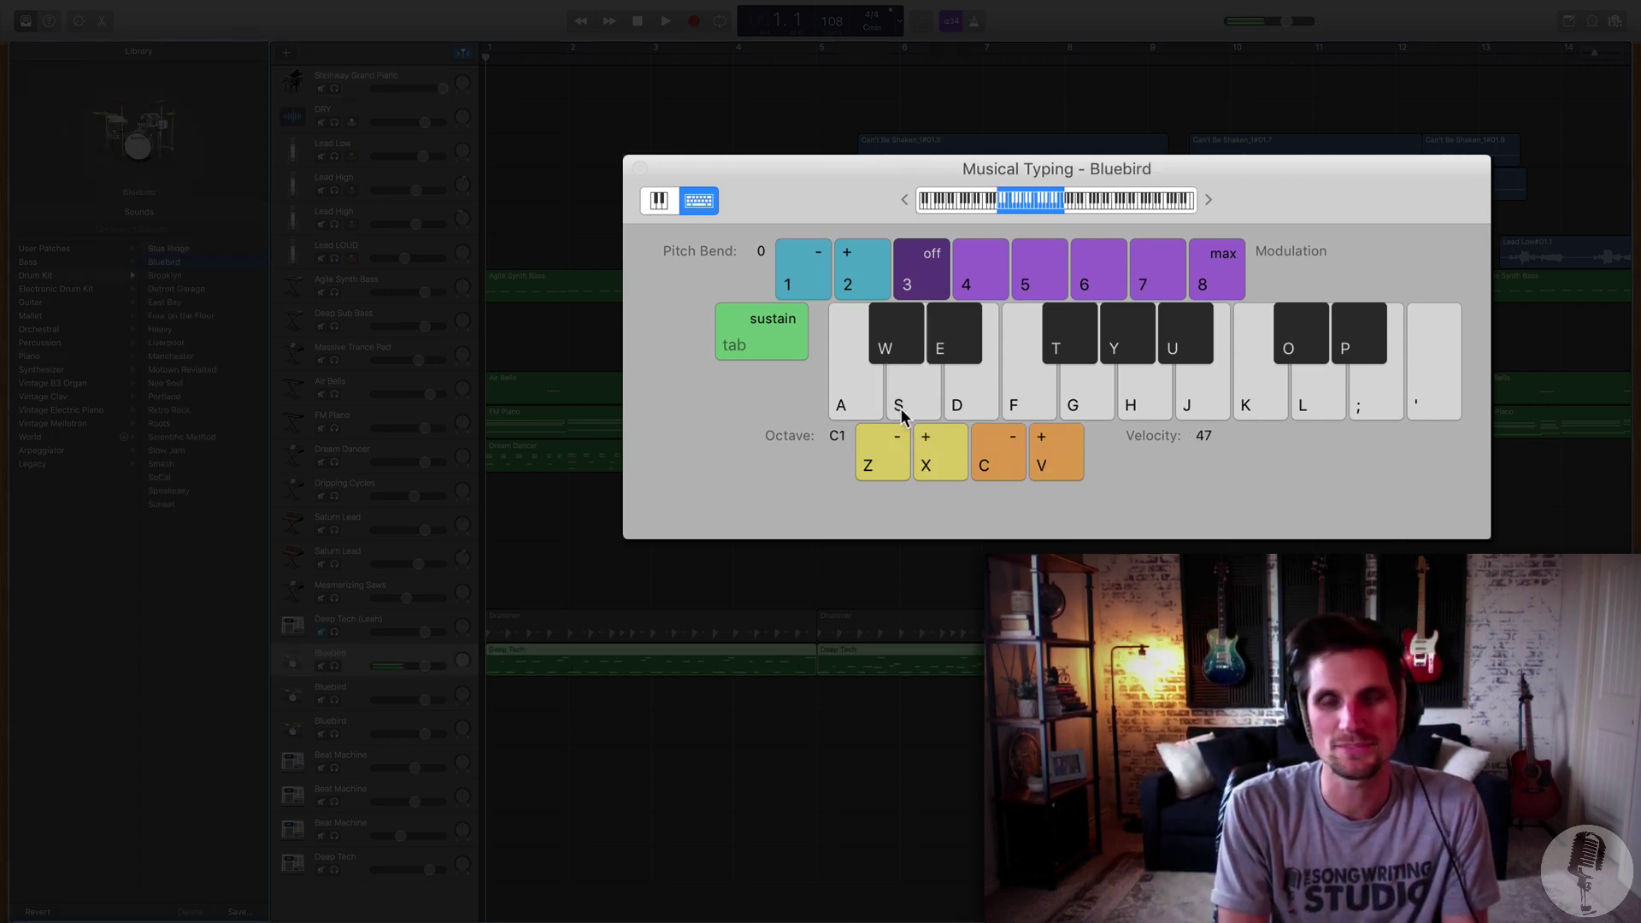
# - Play Bluebird drum hits, shift the octave to C2 and back to C1, and push velocity up to 127
pyautogui.click(902, 408)
pyautogui.click(911, 412)
pyautogui.click(936, 449)
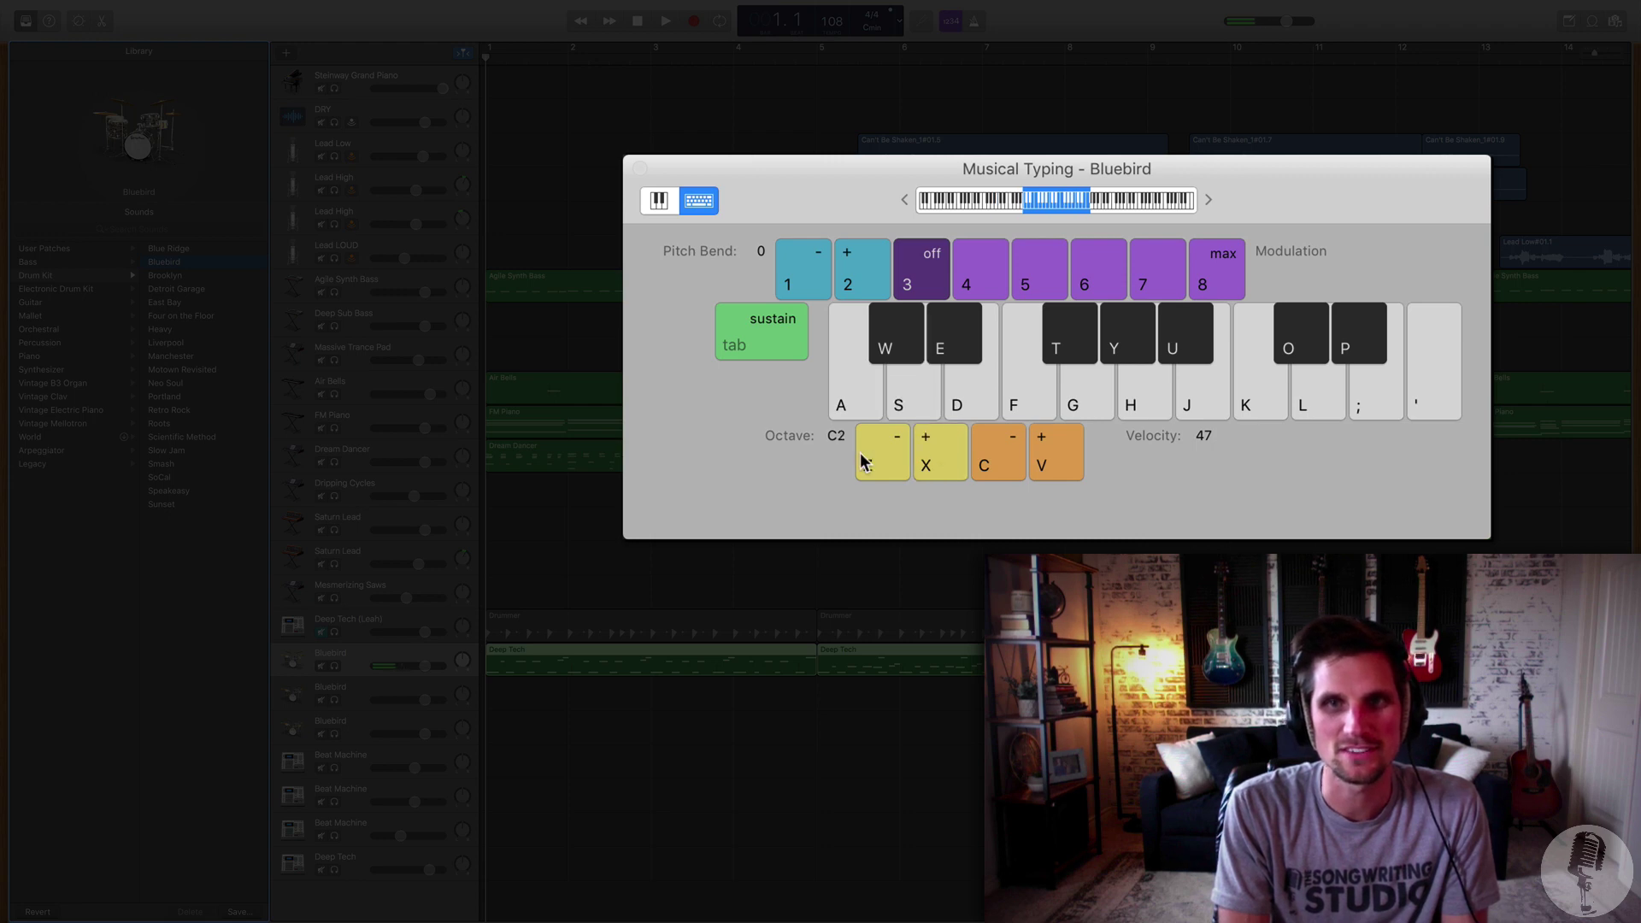
pyautogui.click(863, 461)
pyautogui.press('s')
pyautogui.click(1046, 451)
pyautogui.click(1048, 453)
pyautogui.click(1048, 453)
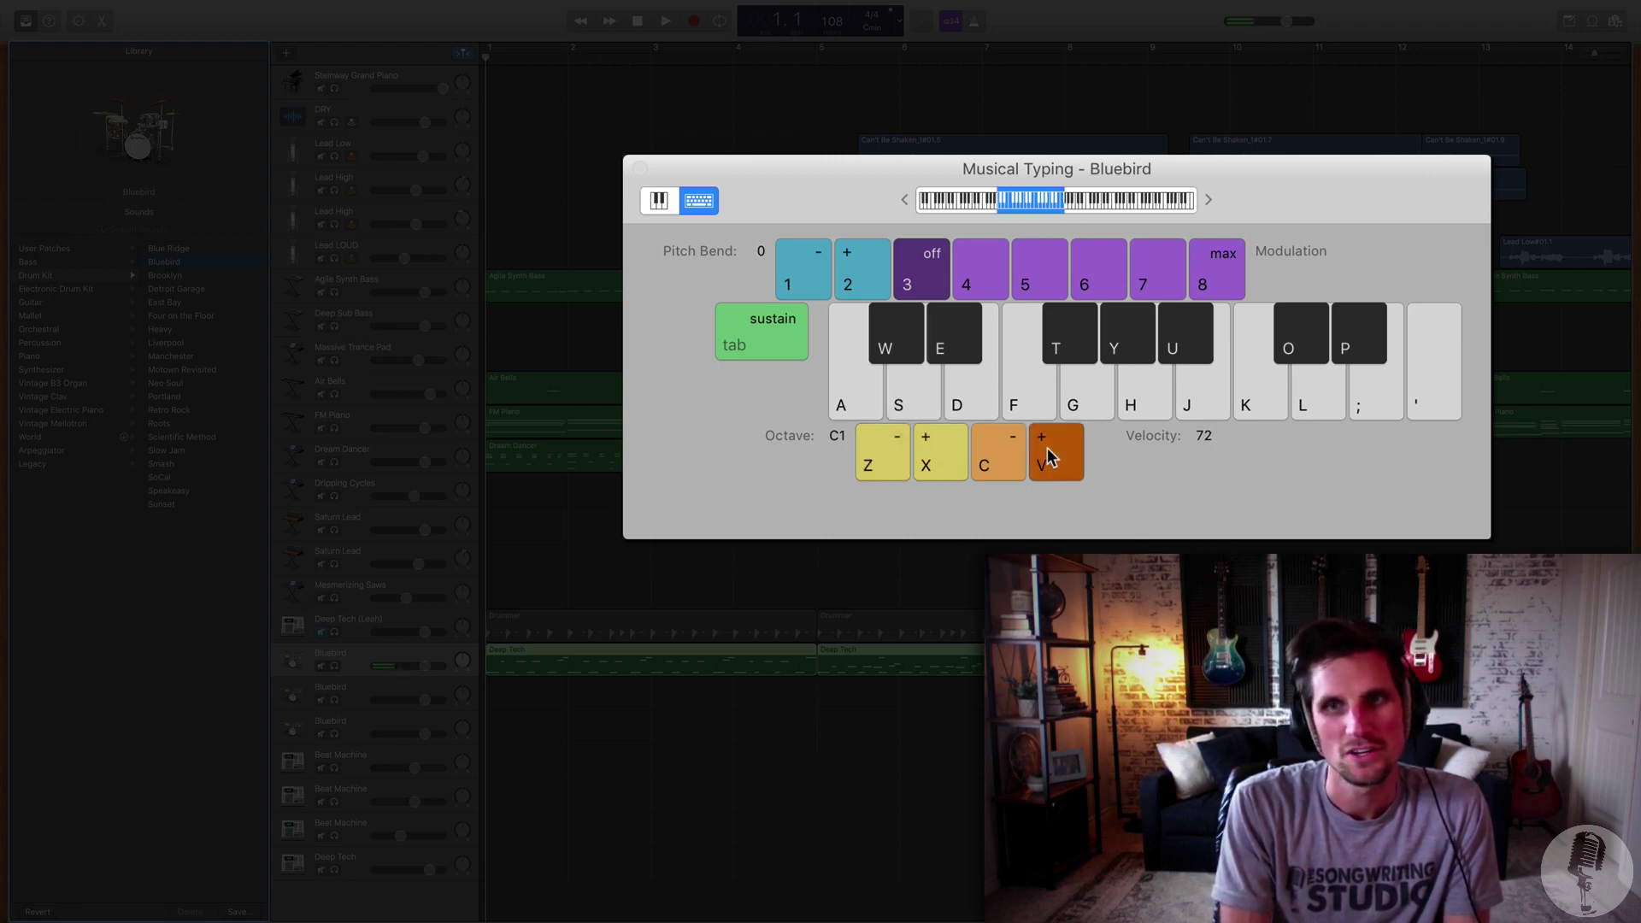
pyautogui.click(1048, 451)
pyautogui.click(1048, 451)
pyautogui.click(1048, 452)
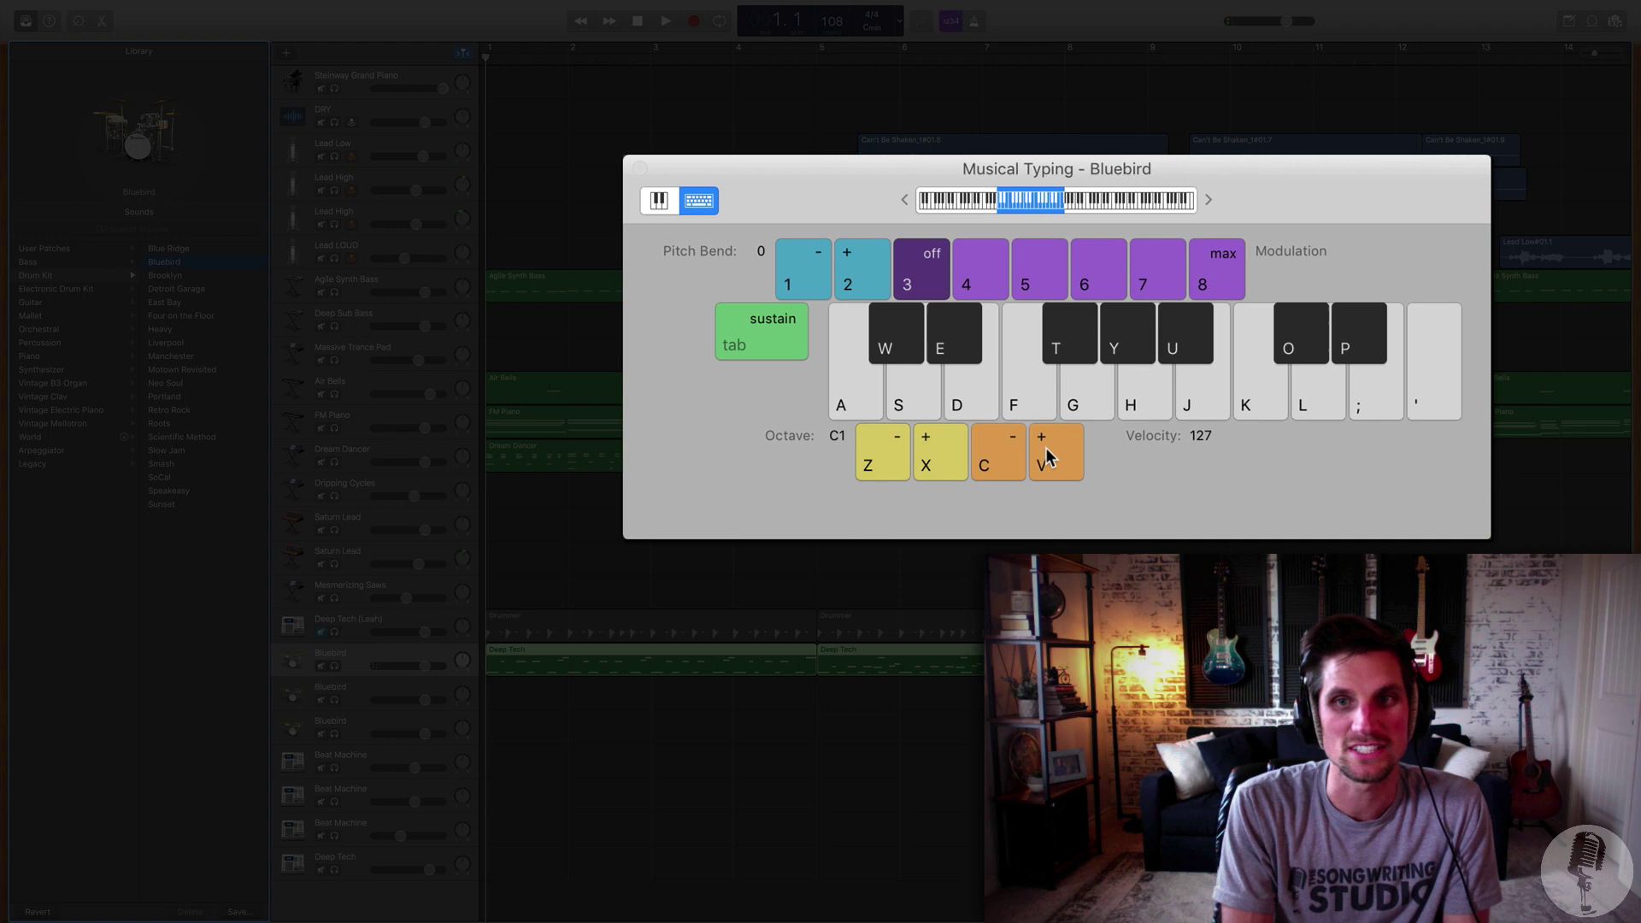
pyautogui.press('s')
pyautogui.press('s')
pyautogui.press('s')
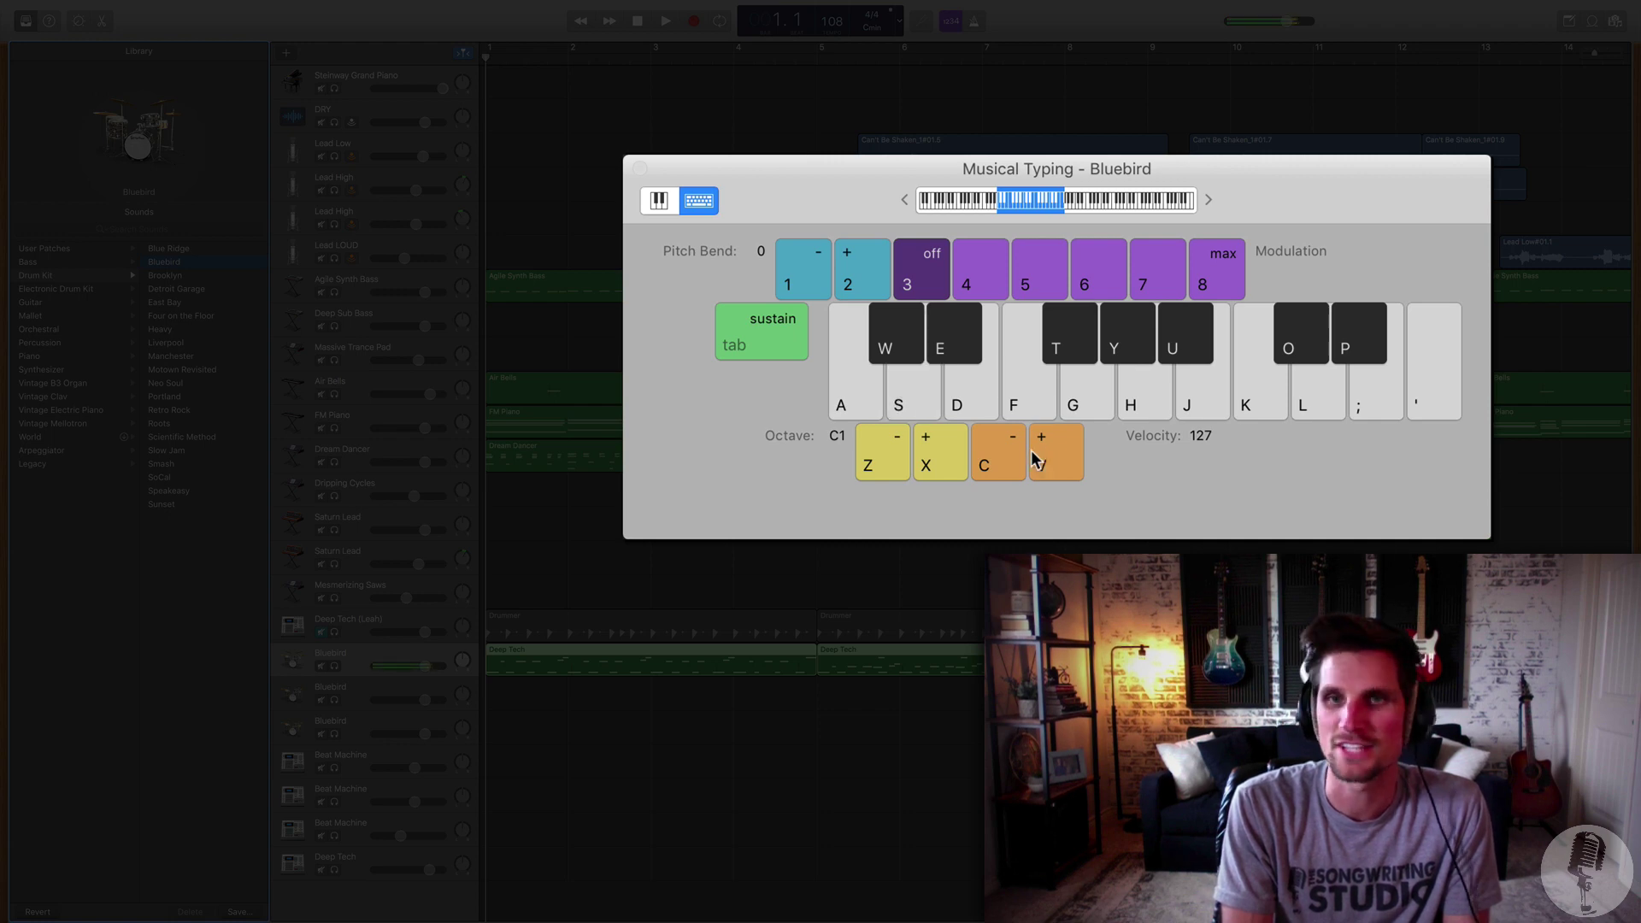
# - Bring the velocity back down step by step until it reads 97
pyautogui.click(1014, 455)
pyautogui.press('w')
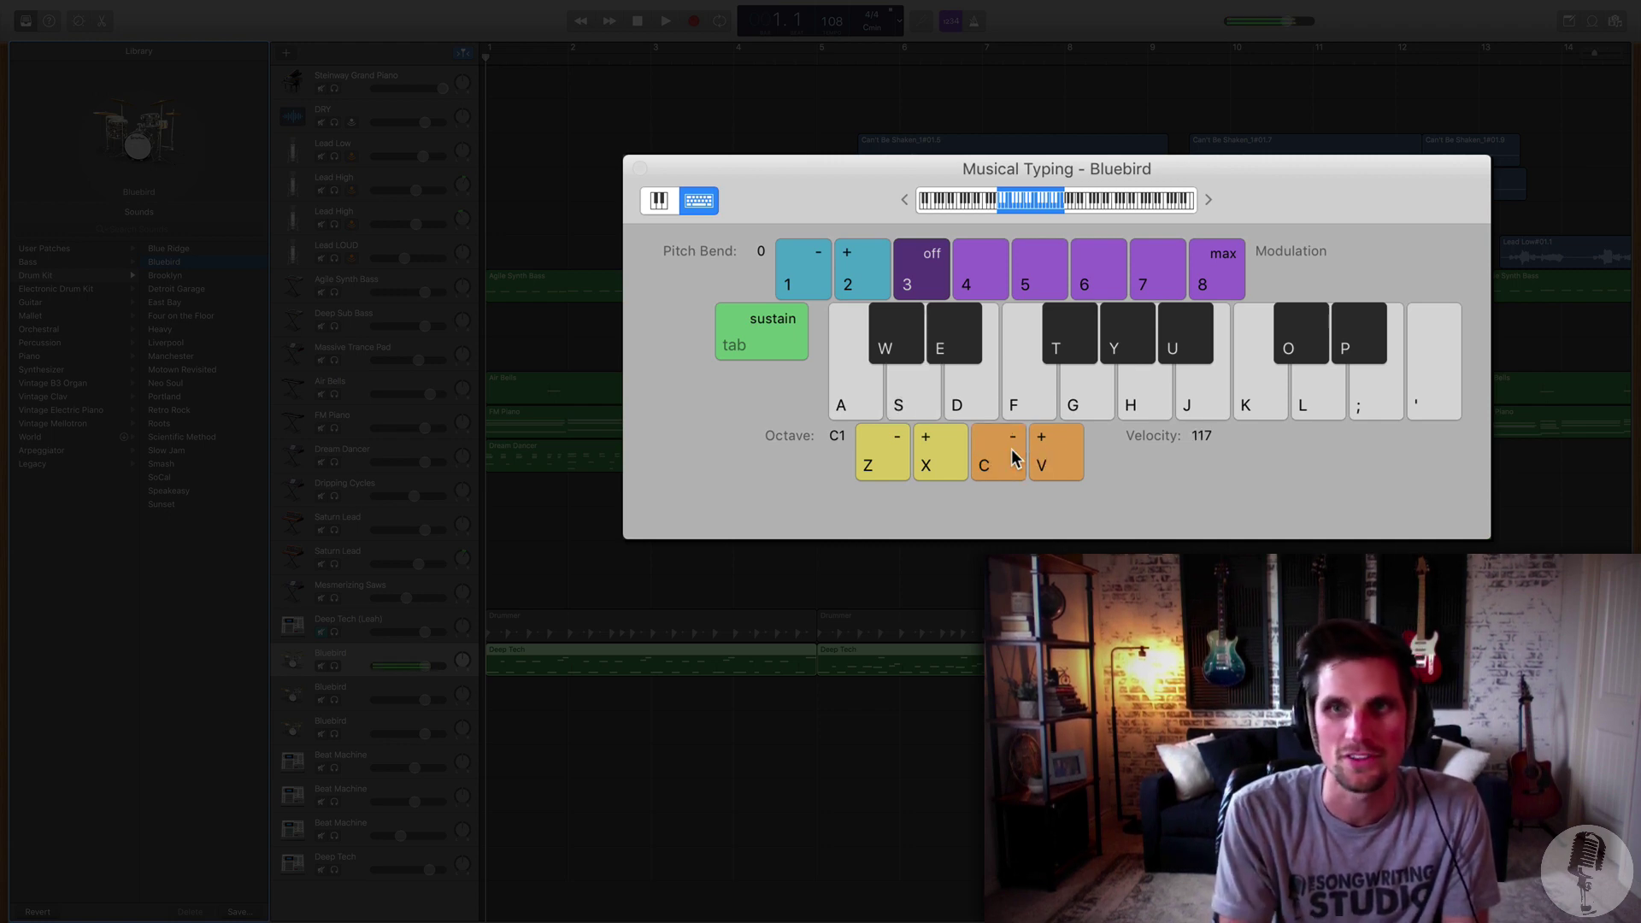
pyautogui.click(1012, 458)
pyautogui.press('w')
pyautogui.click(1012, 457)
pyautogui.click(1043, 466)
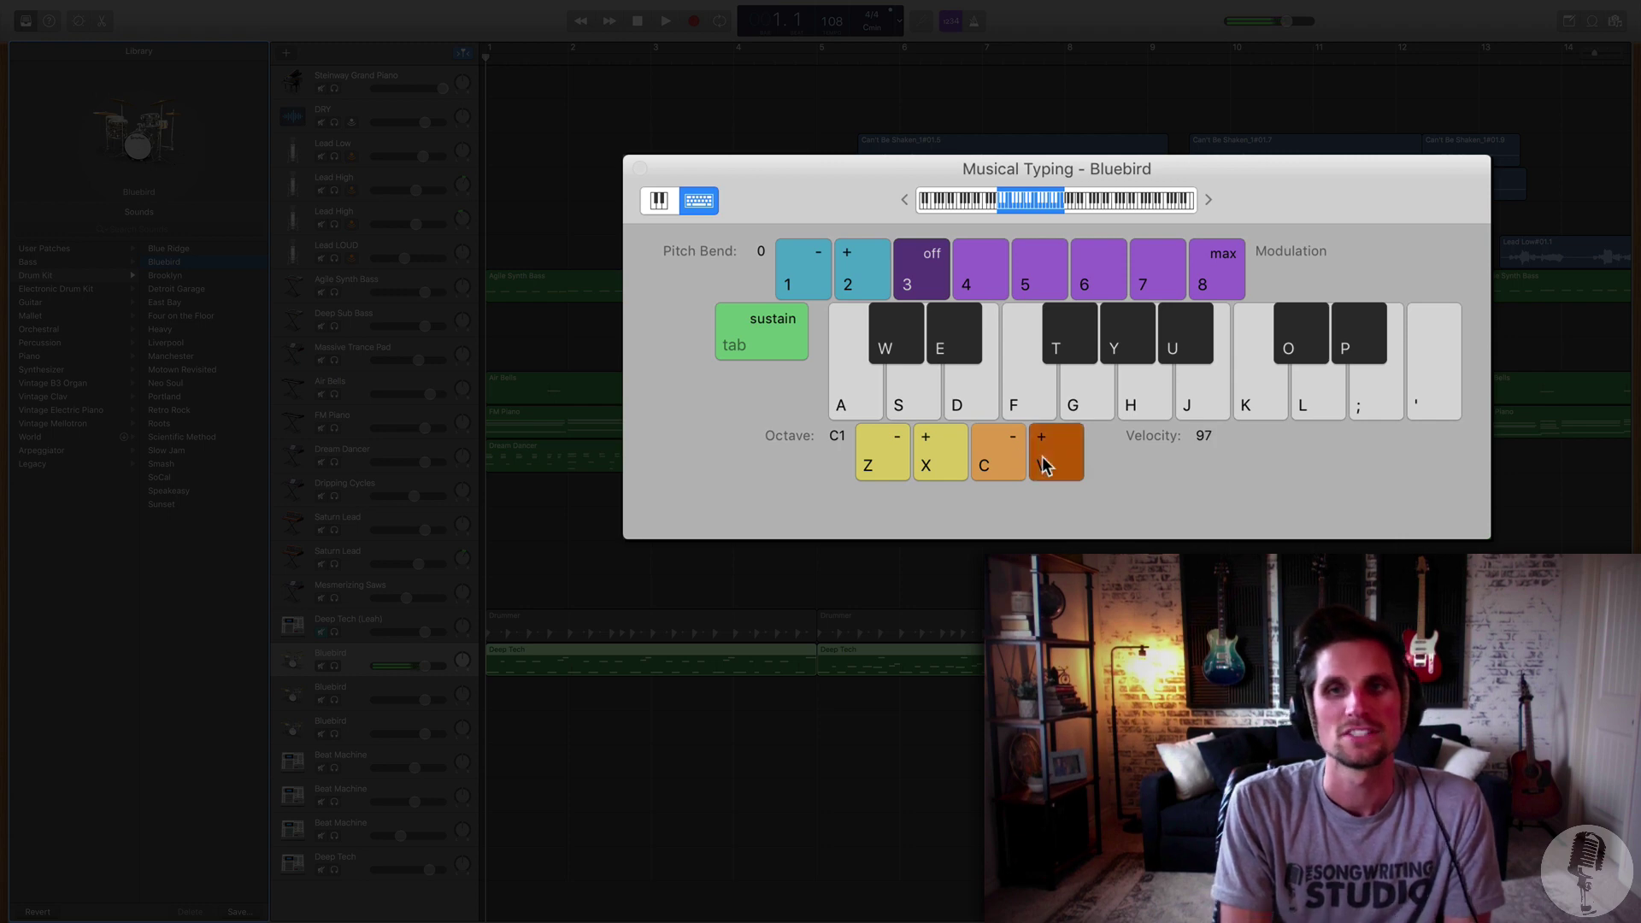
pyautogui.click(1010, 462)
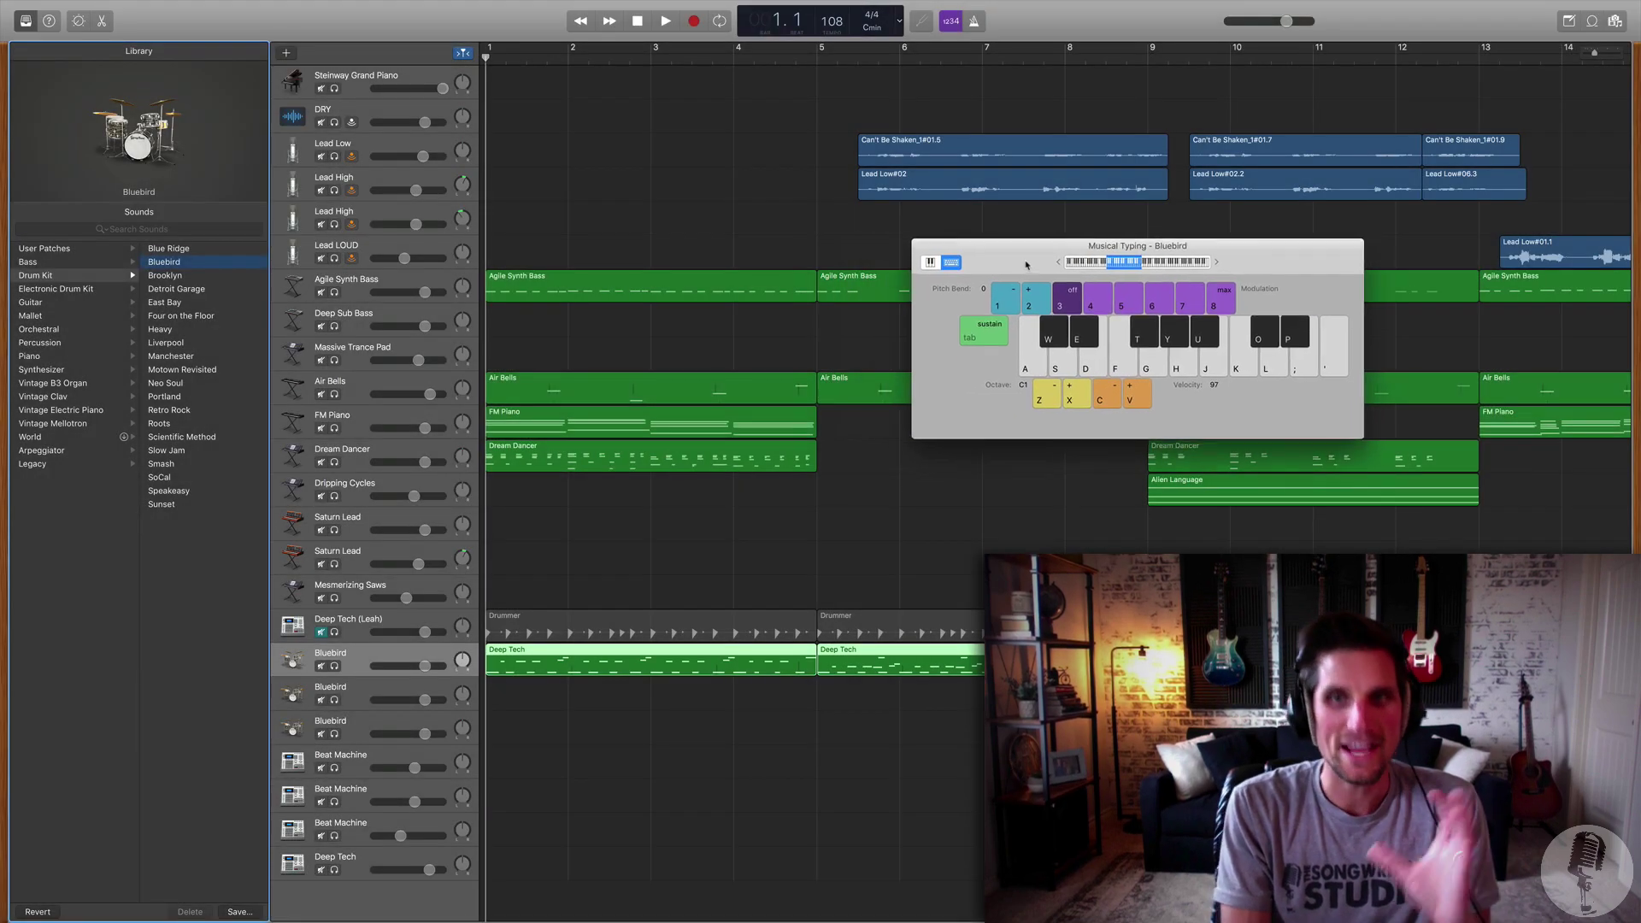
# - Move the Musical Typing keyboard left, test a Bluebird note with A, then nudge it down-left
pyautogui.moveTo(1027, 265); pyautogui.dragTo(968, 276)
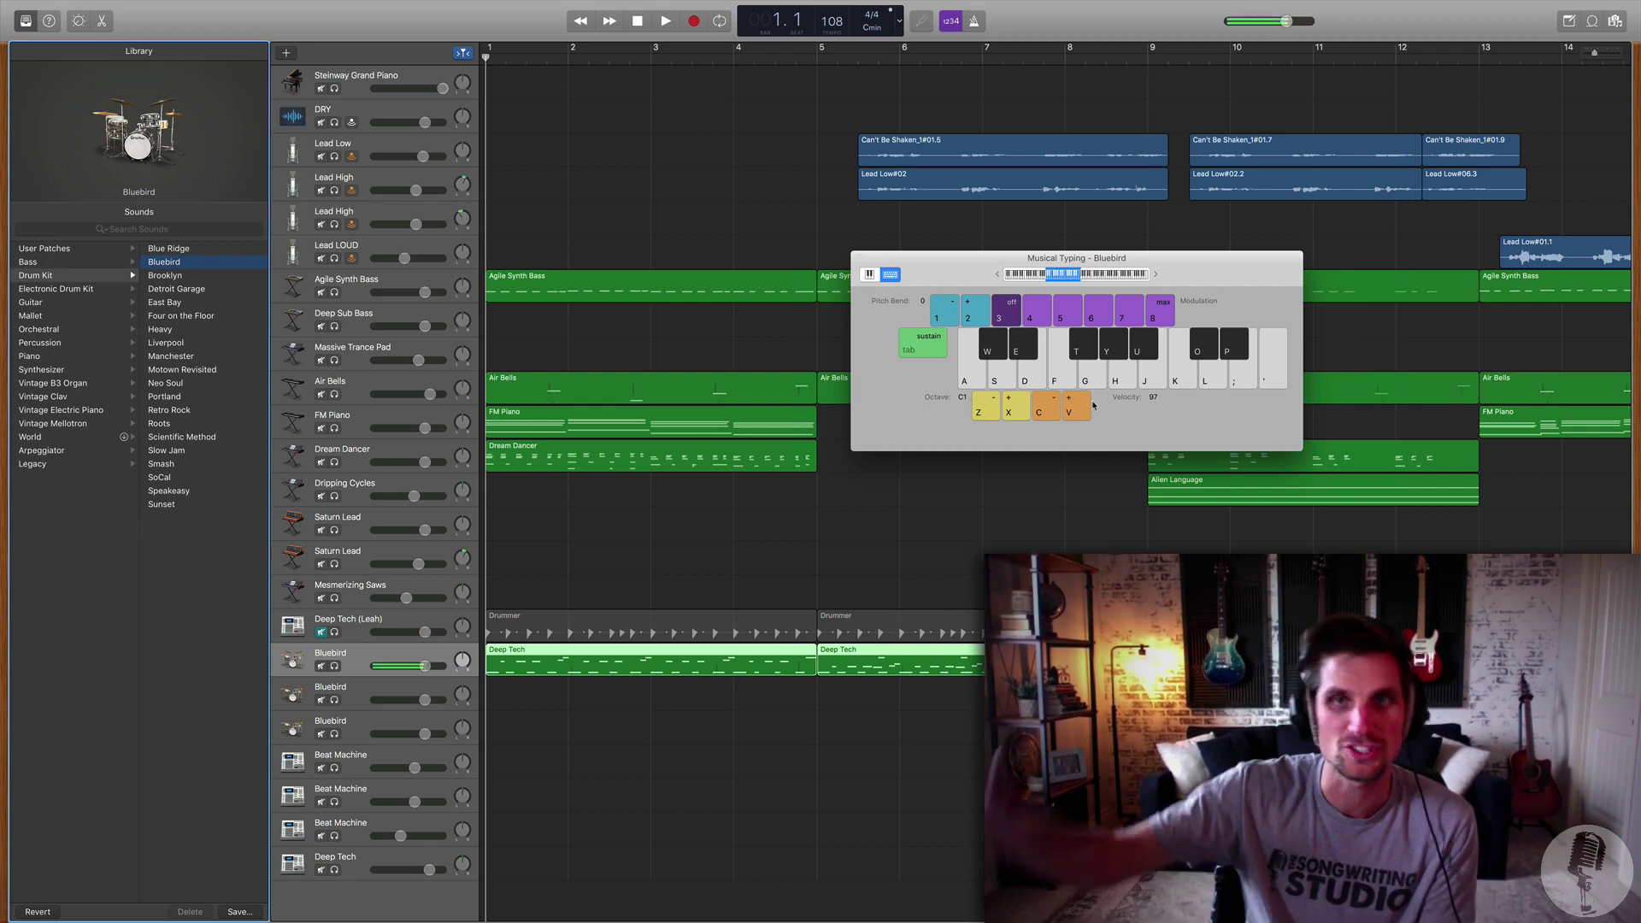
pyautogui.press('a')
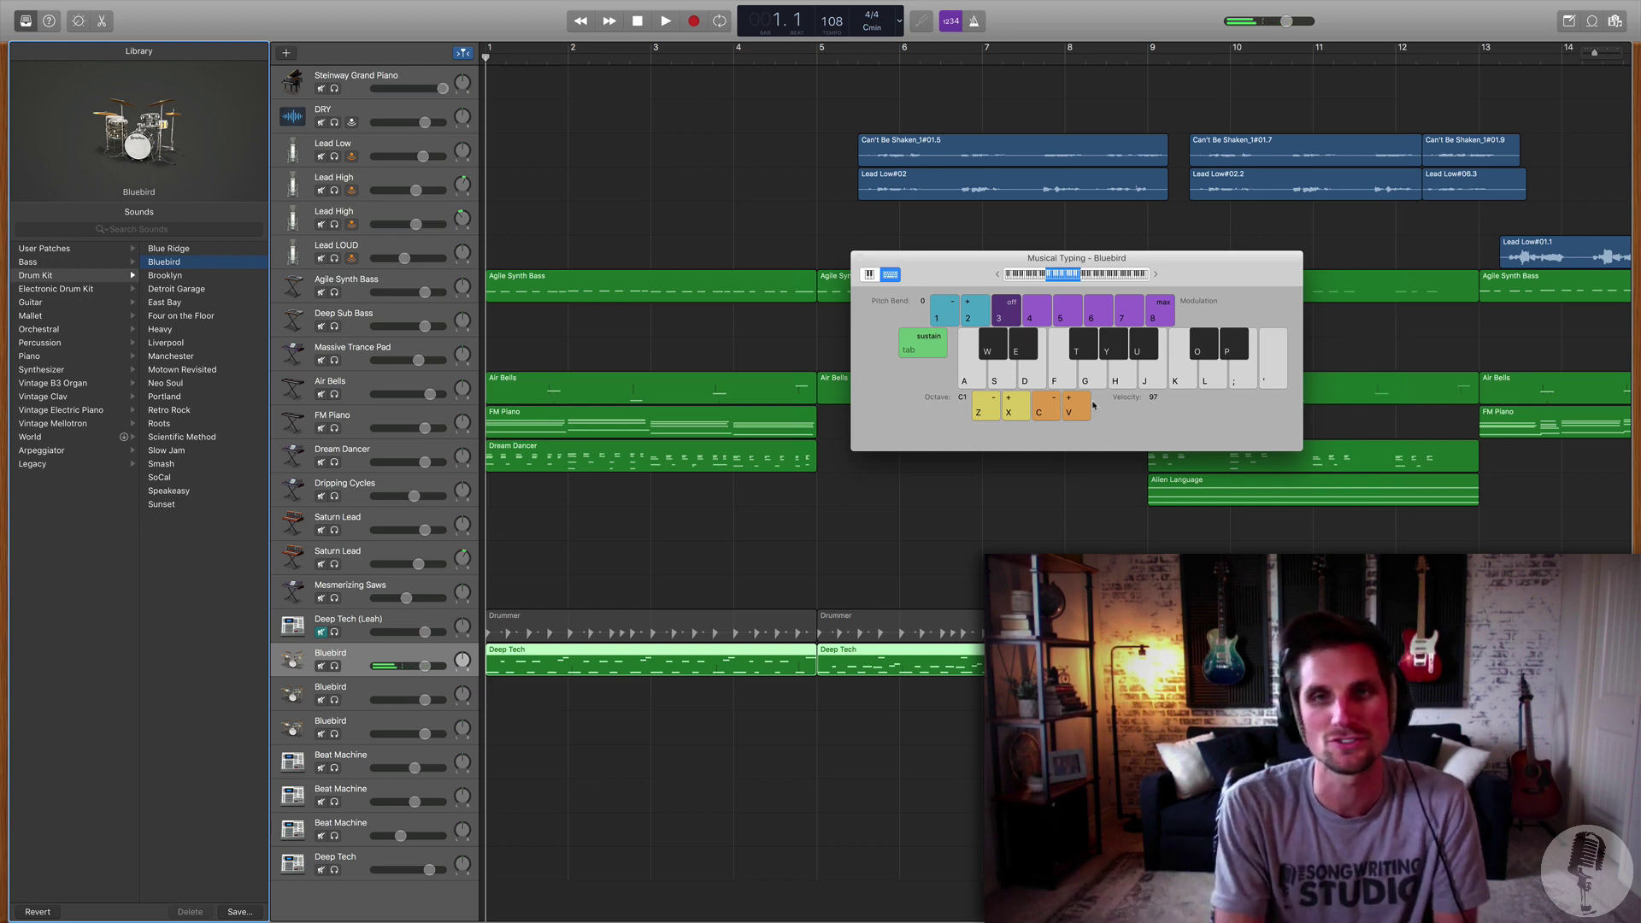
pyautogui.moveTo(962, 274); pyautogui.dragTo(941, 287)
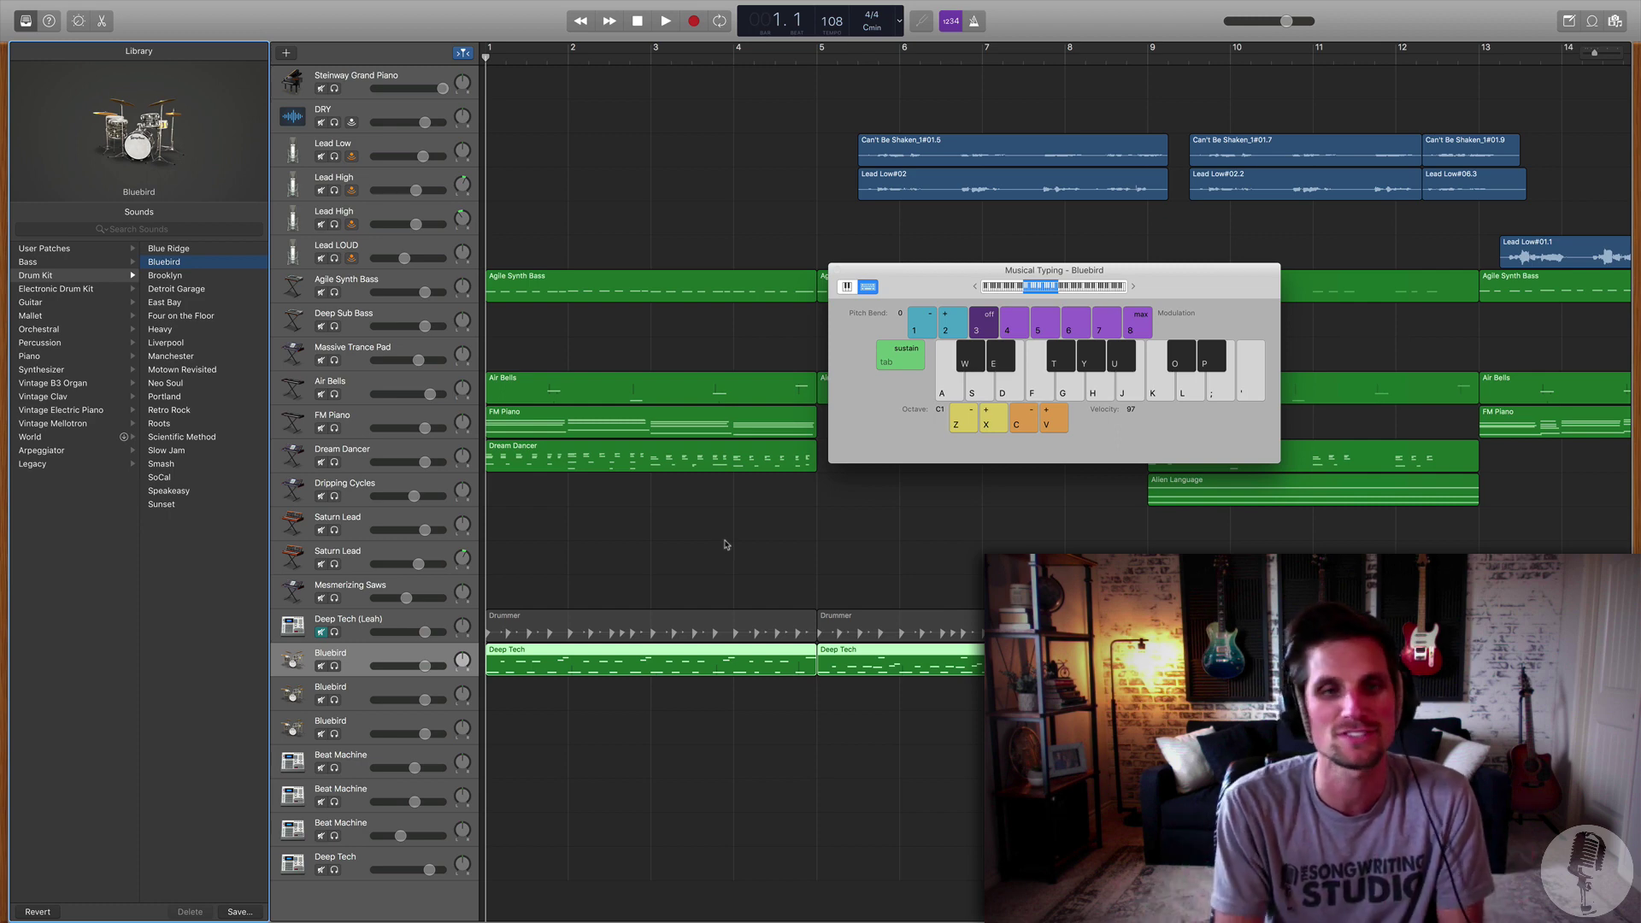
# - Solo the Bluebird drums and play a live beat over the arrangement, then stop playback
pyautogui.click(334, 666)
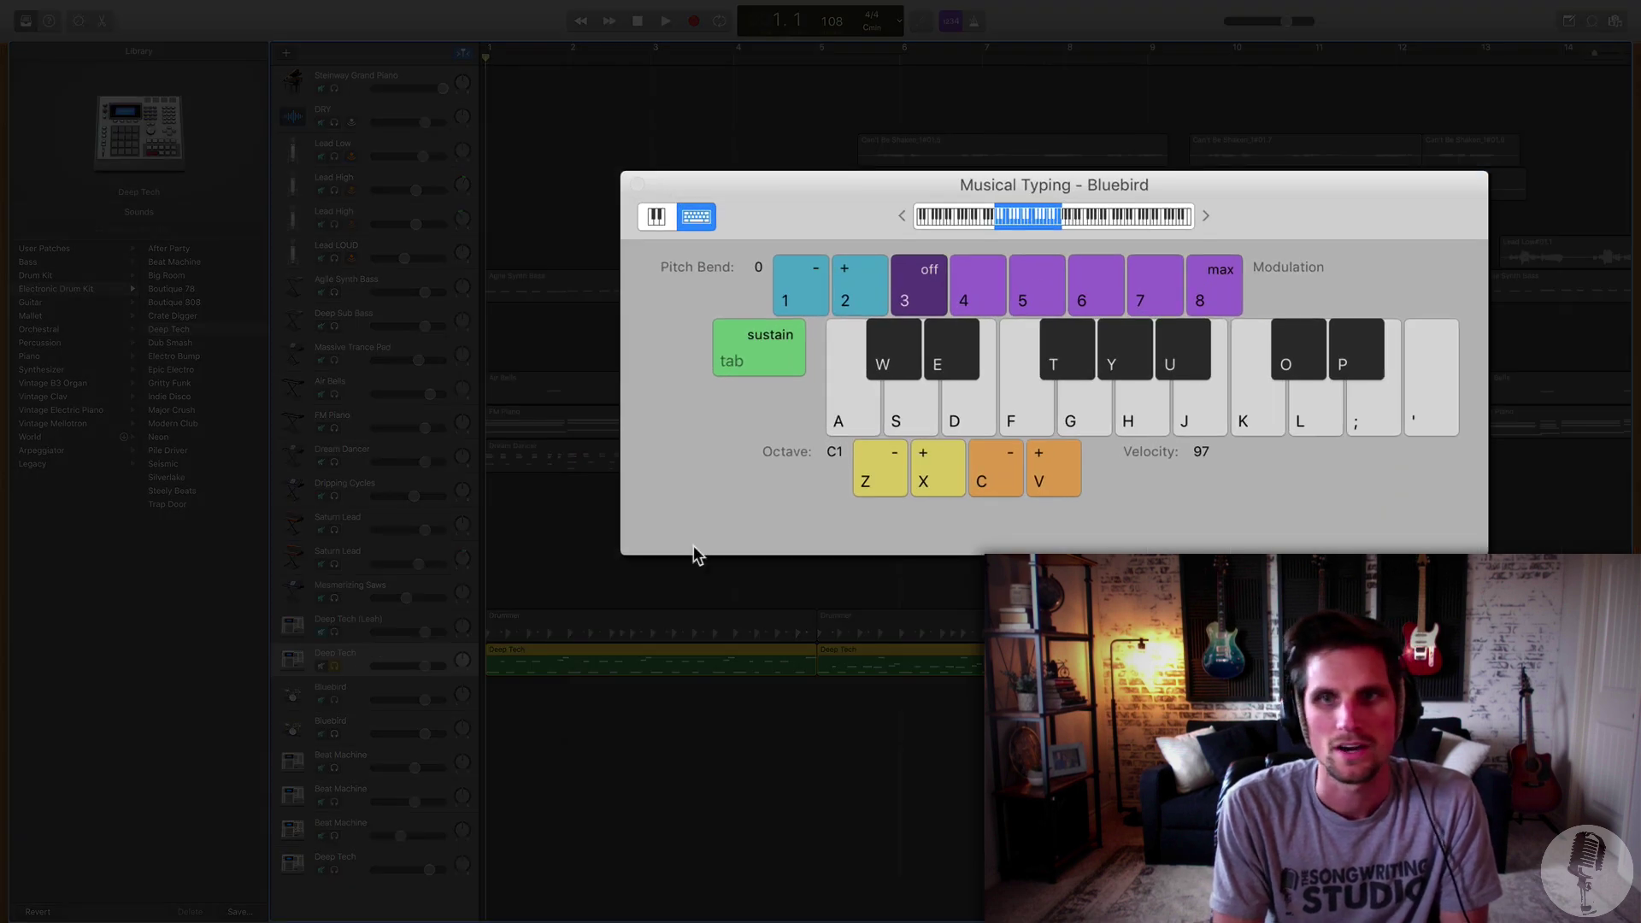
pyautogui.press('space')
pyautogui.press('a')
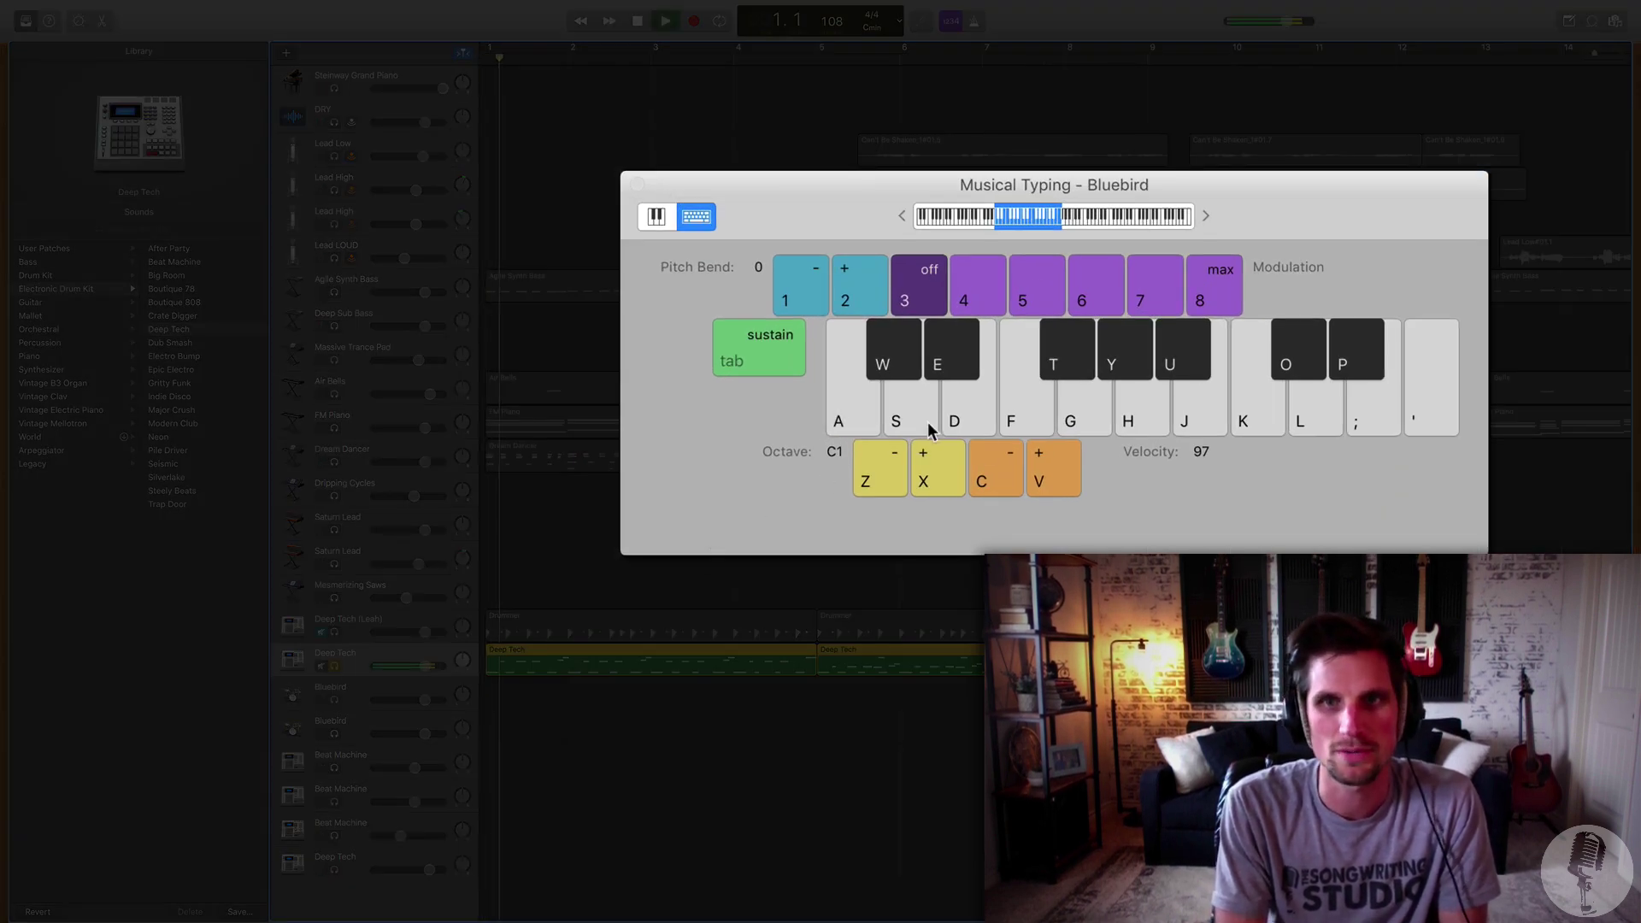
pyautogui.press('a')
pyautogui.press('y')
pyautogui.press('a')
pyautogui.press('y')
pyautogui.press('a')
pyautogui.press('h')
pyautogui.press('j')
pyautogui.press('a')
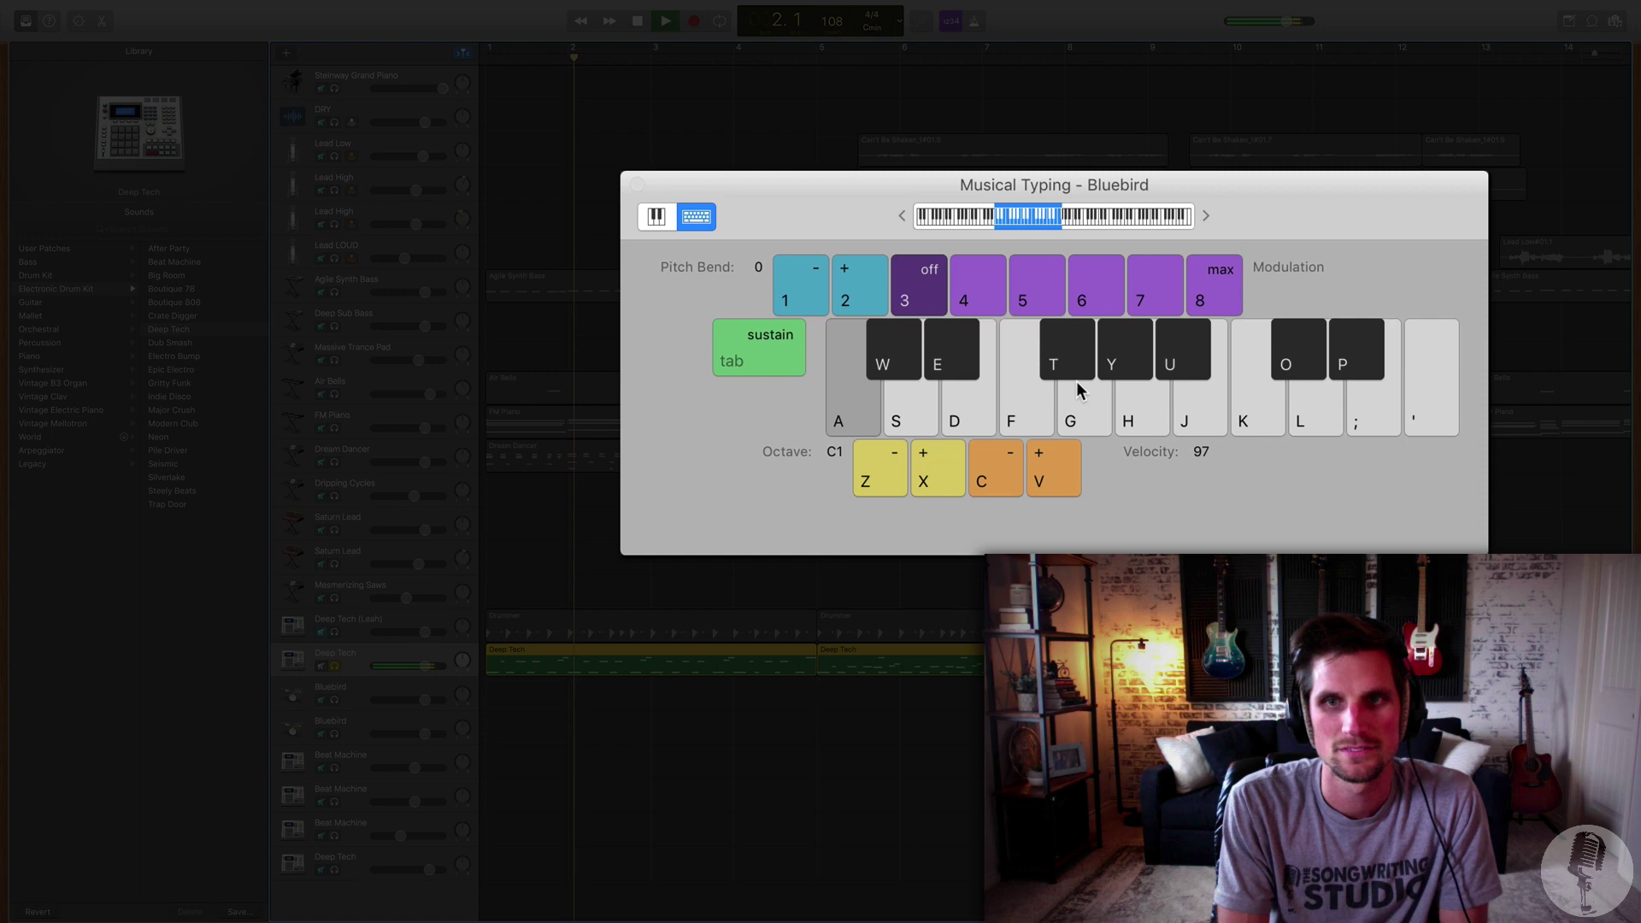
pyautogui.press('a')
pyautogui.press('a')
pyautogui.press('y')
pyautogui.press('y')
pyautogui.press('a')
pyautogui.press('j')
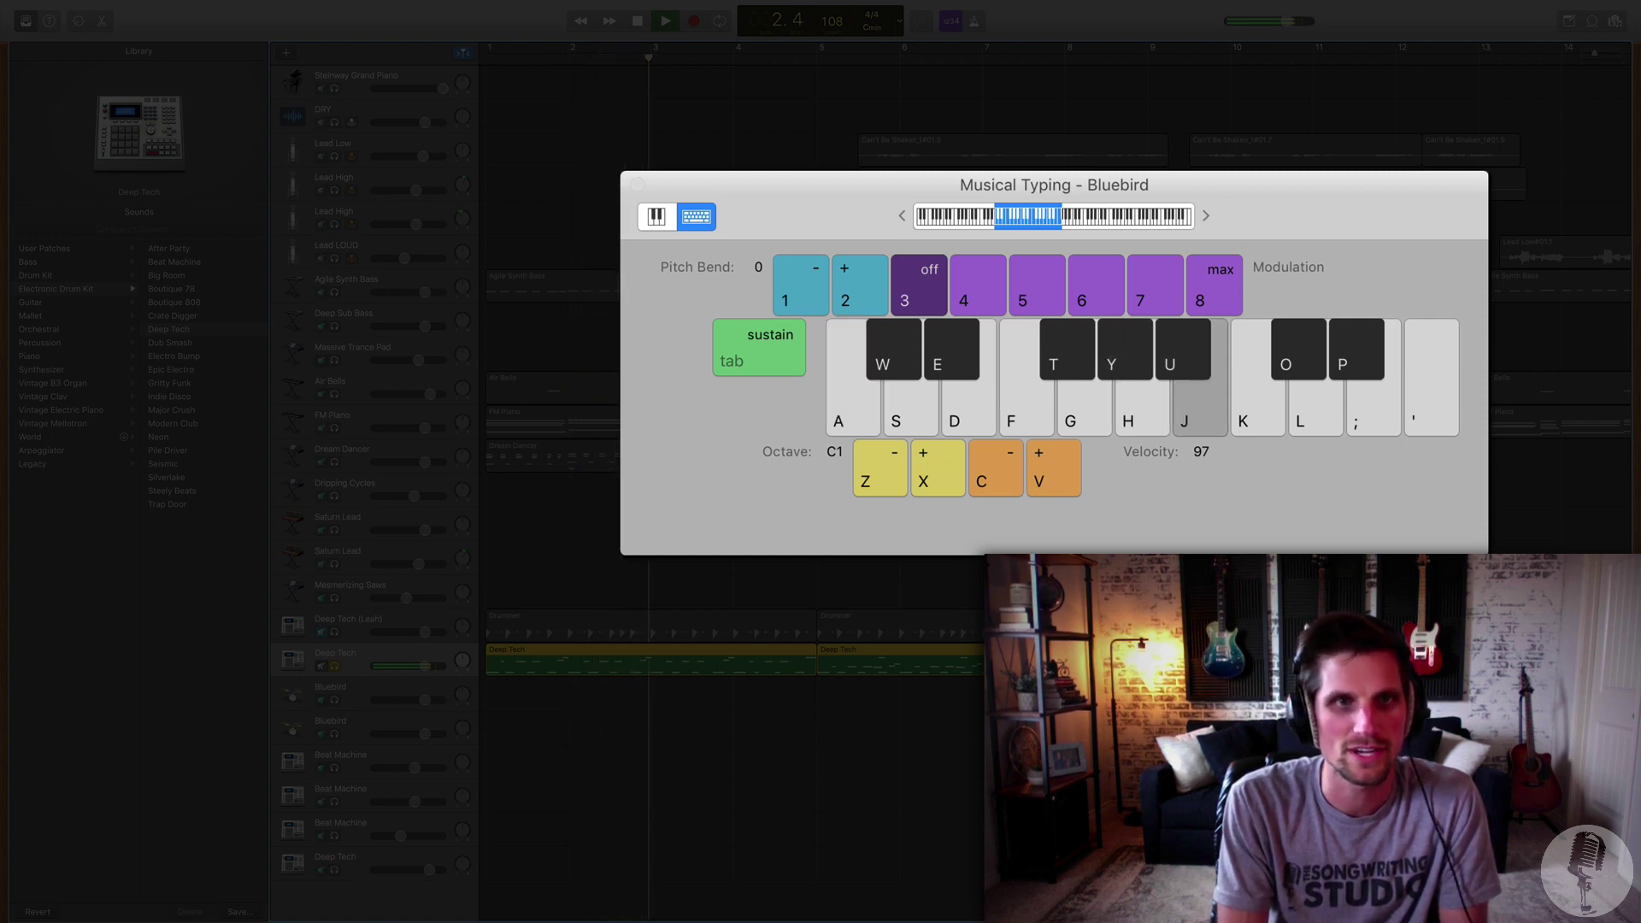
pyautogui.press('space')
# - Select Agile Synth Bass, raise the octave to C2, and play bass notes over playback
pyautogui.click(335, 297)
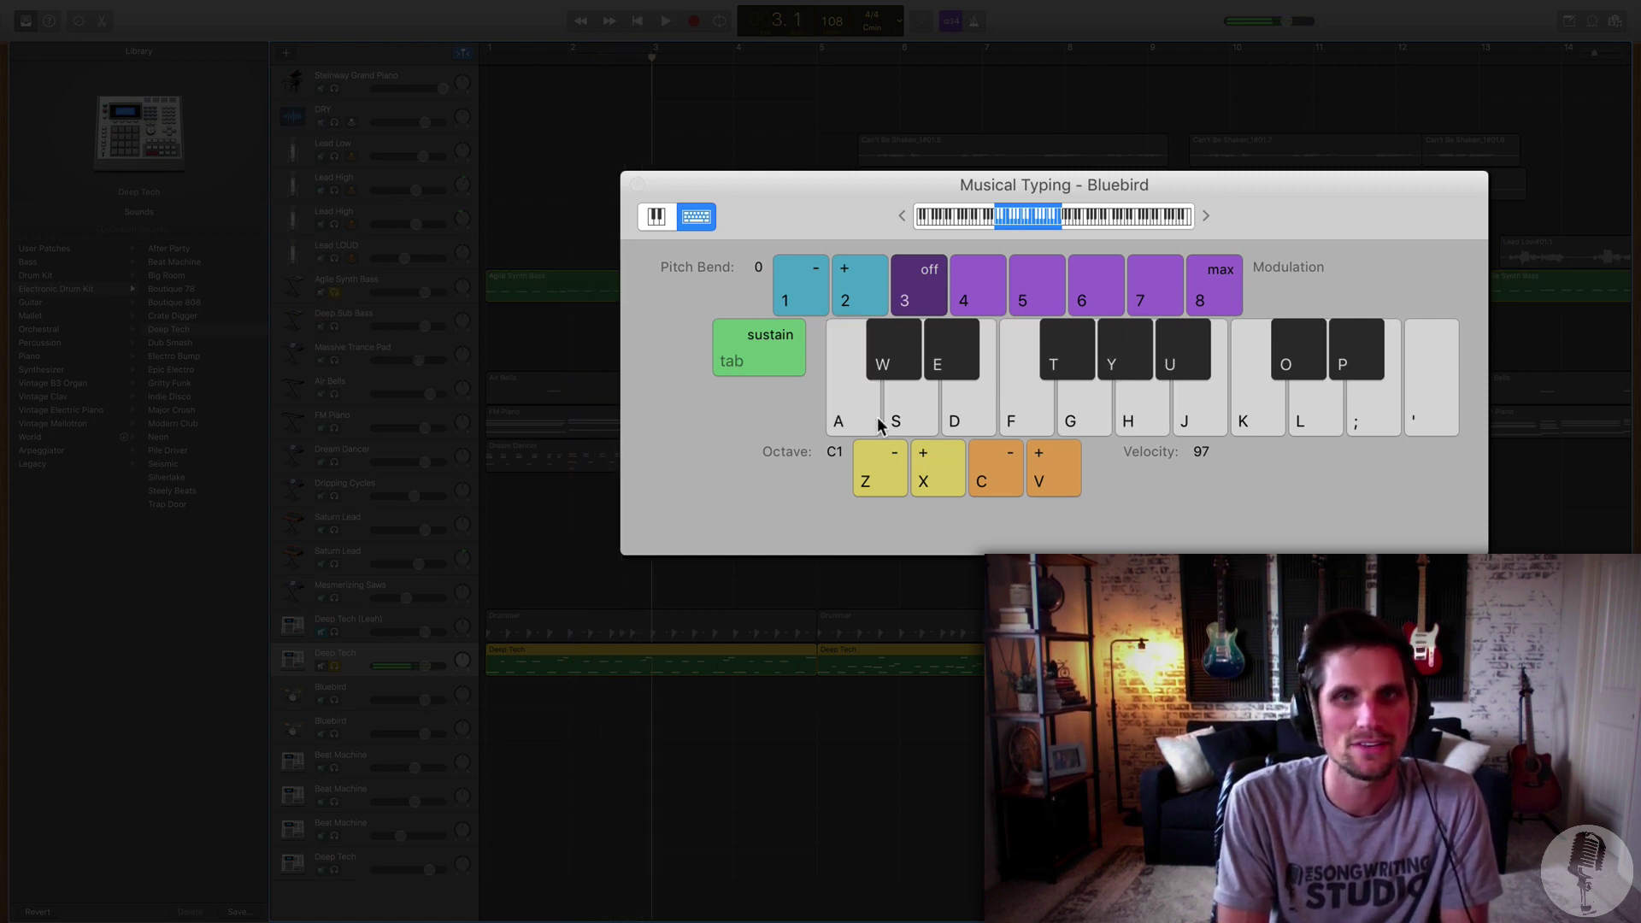
pyautogui.click(941, 465)
pyautogui.press('space')
pyautogui.press('k')
pyautogui.press('k')
pyautogui.press('k')
pyautogui.press('u')
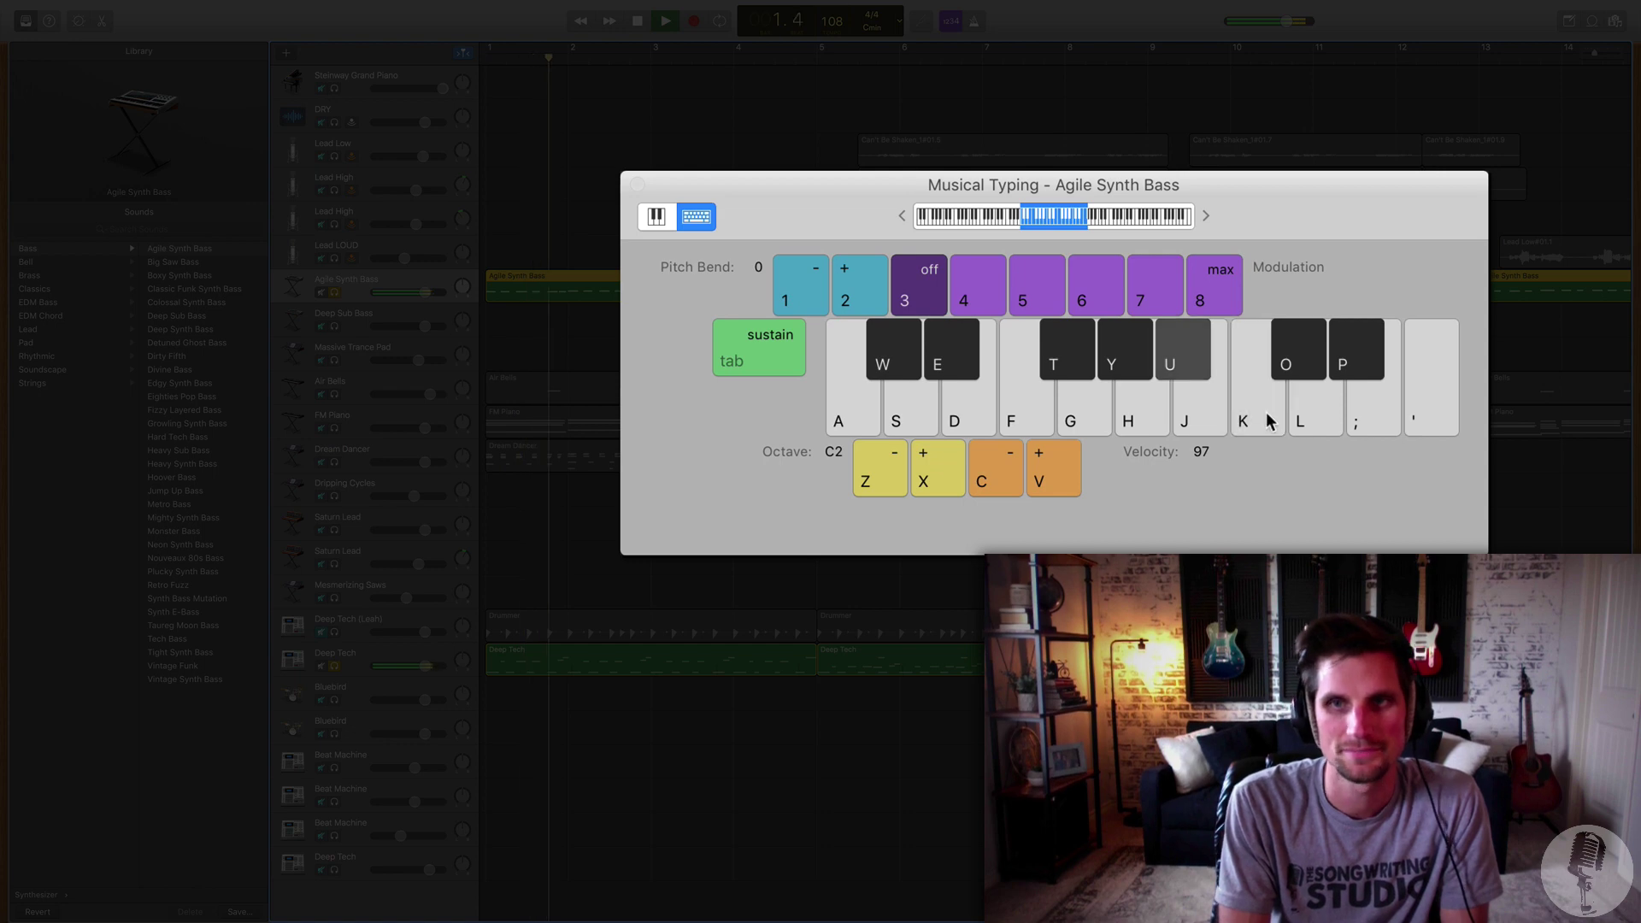
pyautogui.press('p')
pyautogui.press('p')
pyautogui.press('p')
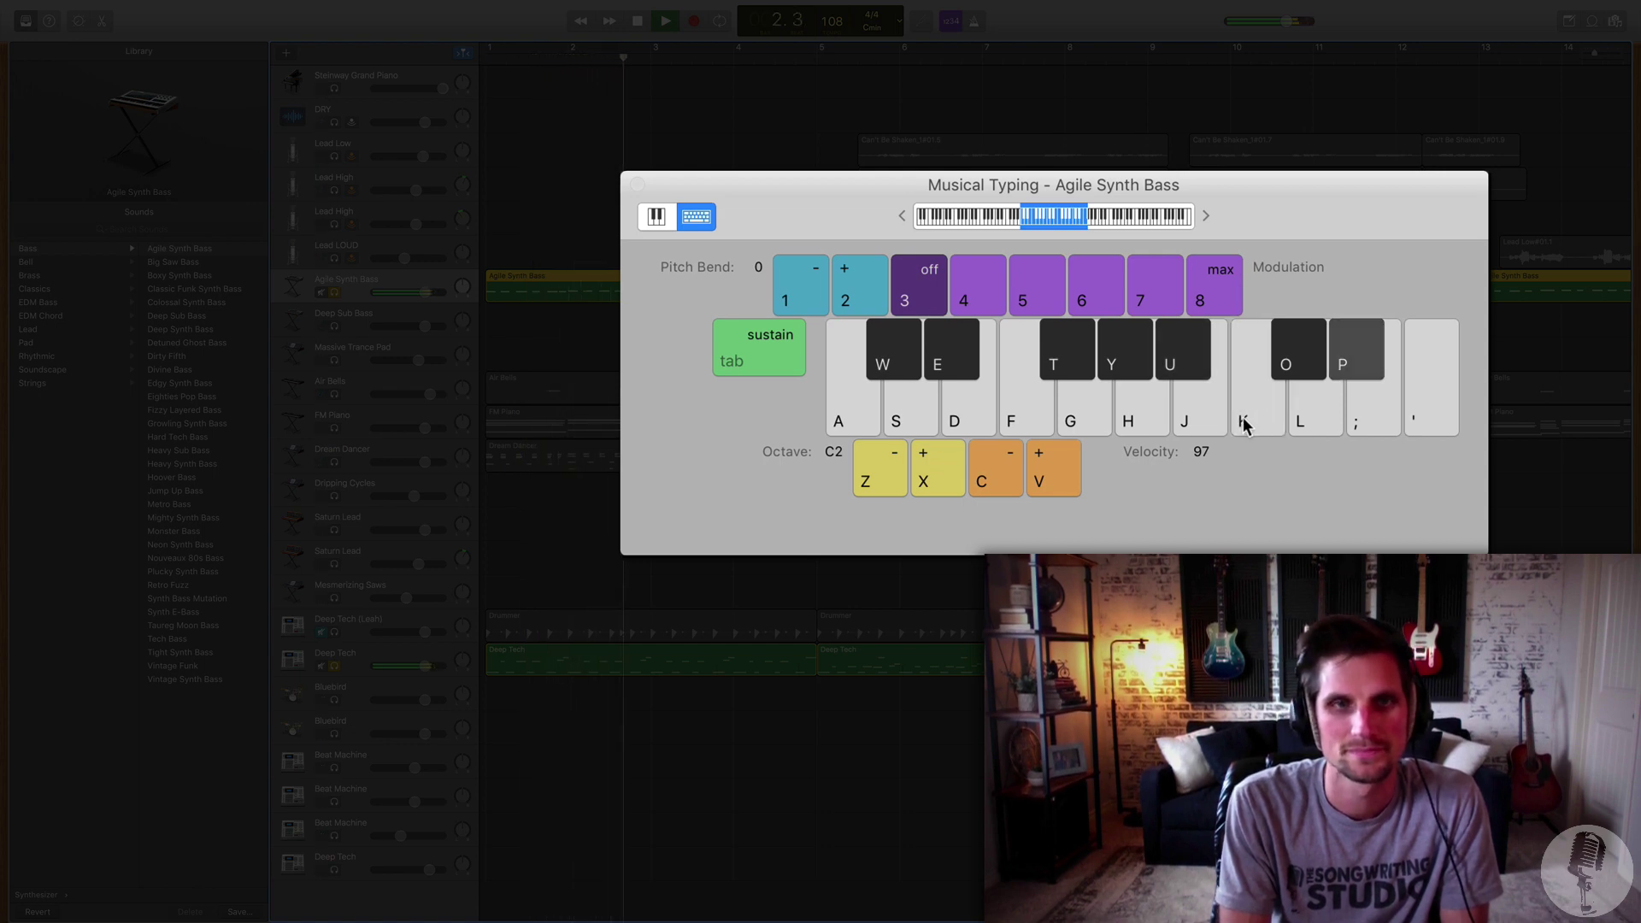
pyautogui.press("'")
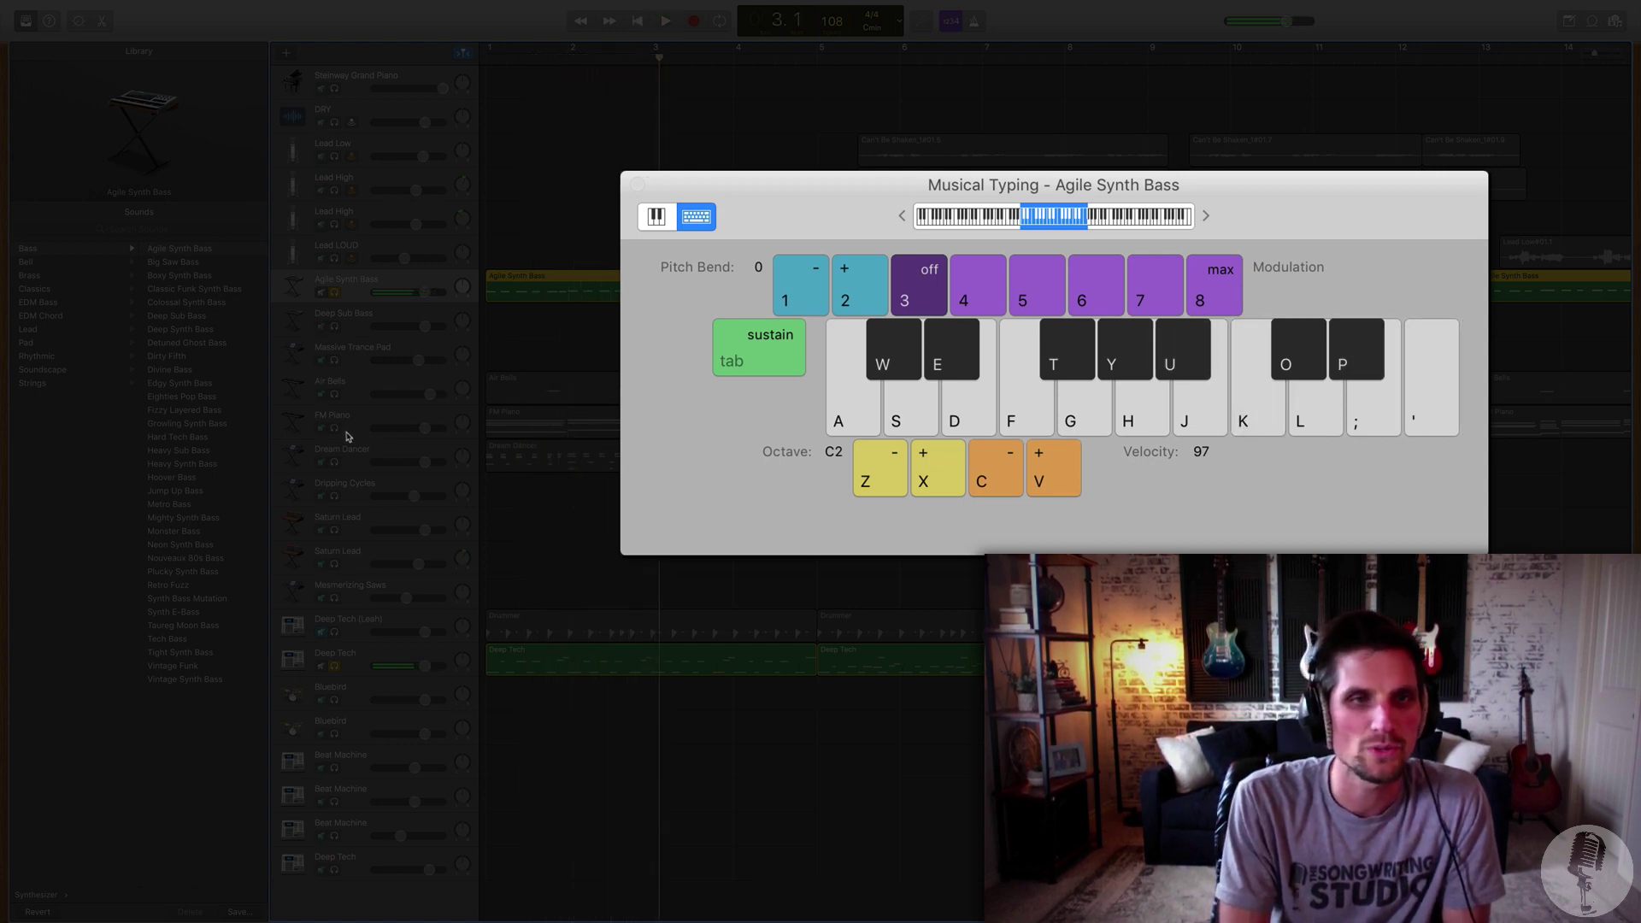
# - Solo and select FM Piano, raise the octave to C3, and play piano notes from the top
pyautogui.click(333, 429)
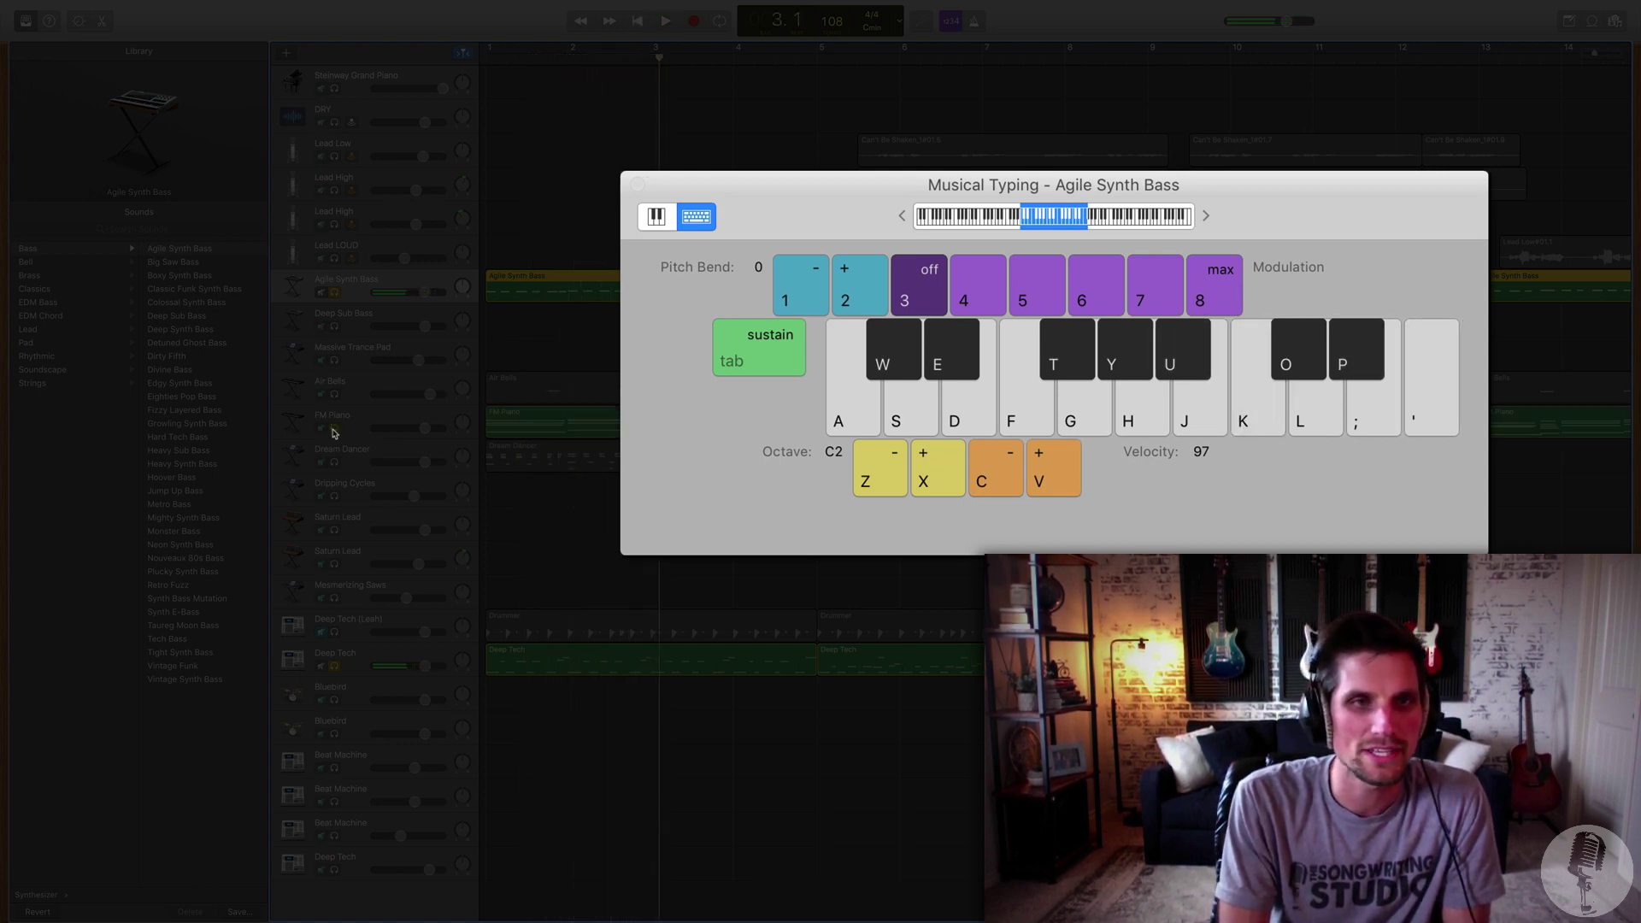
pyautogui.click(936, 477)
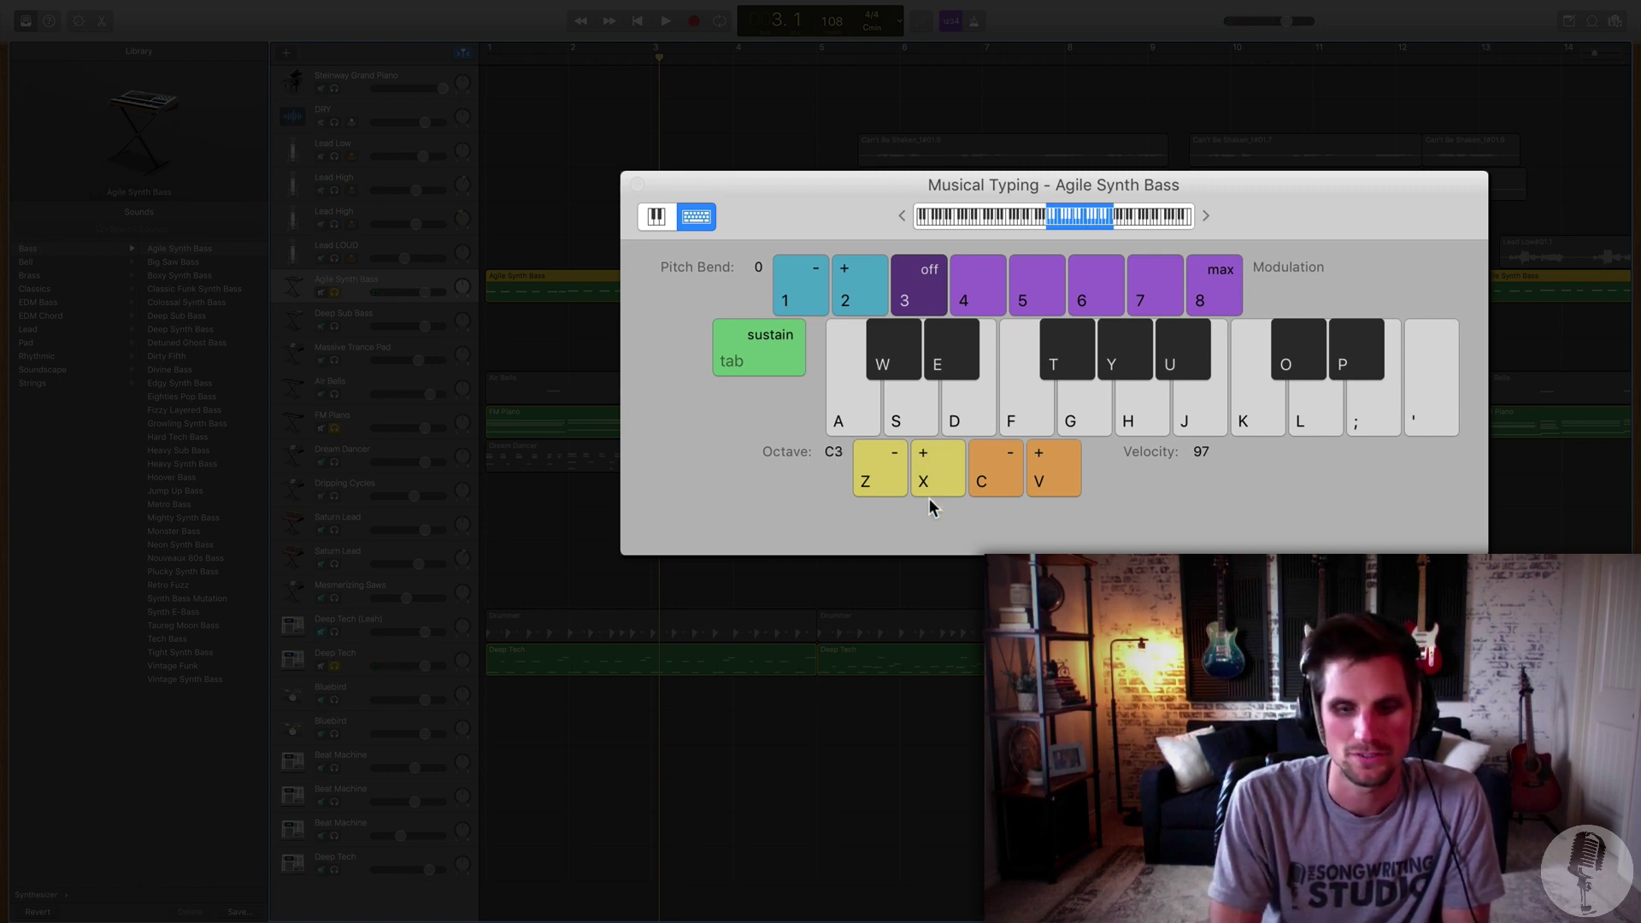
pyautogui.press('Return')
pyautogui.press('space')
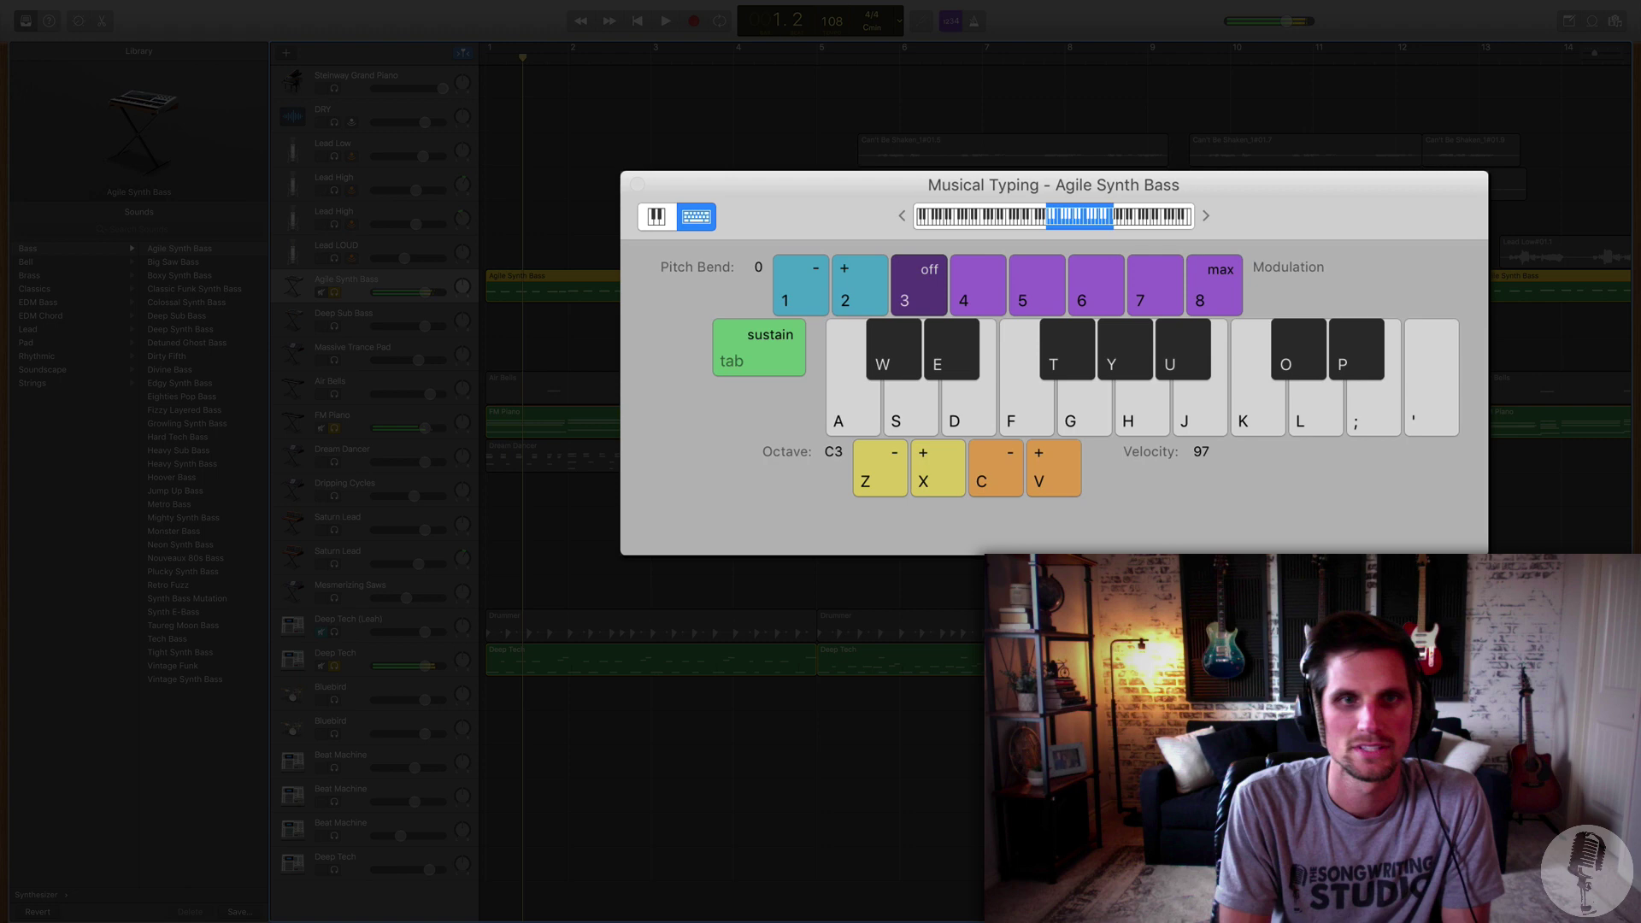
pyautogui.click(414, 414)
pyautogui.press('Return')
pyautogui.press('space')
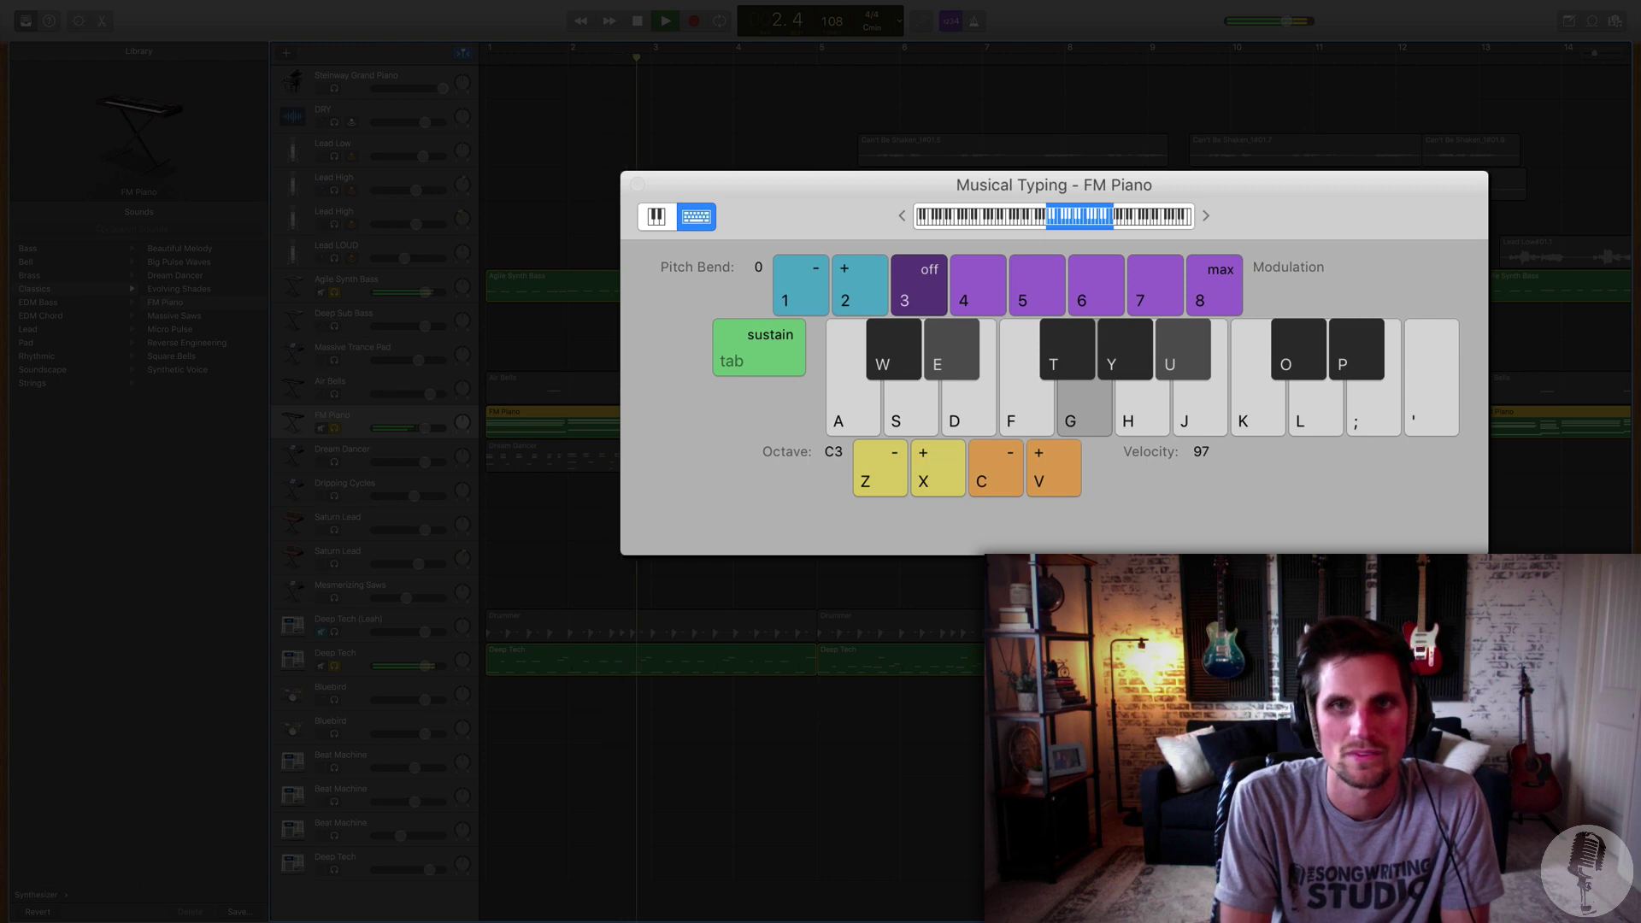
# - Switch to Air Bells and play a high note over the playback, then rewind to the start
pyautogui.press('space')
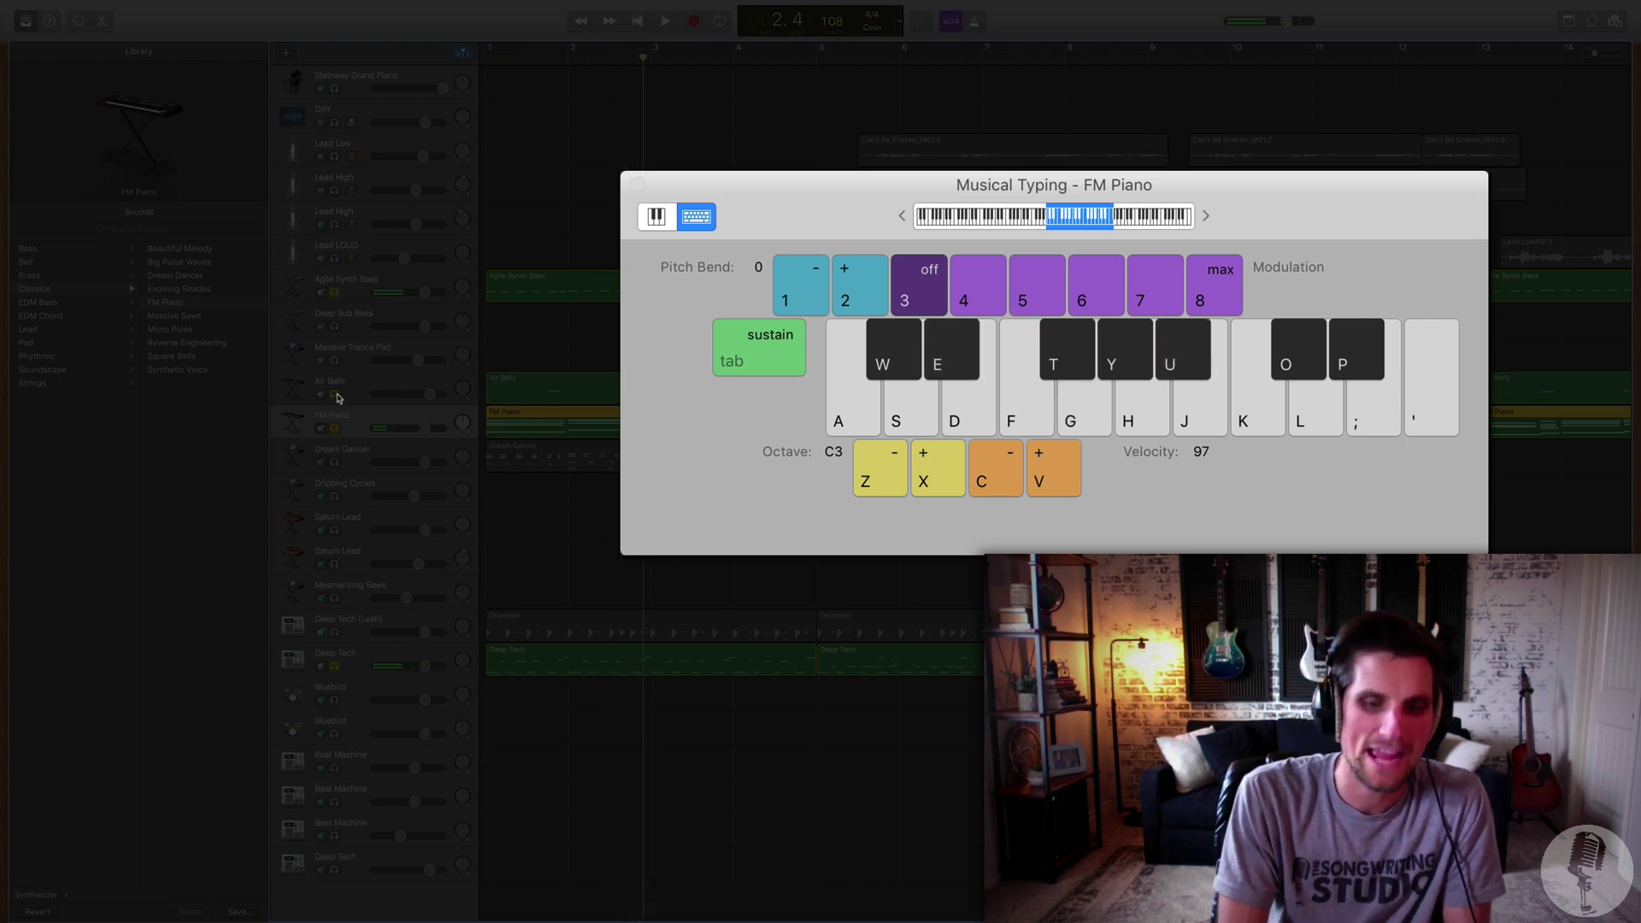
pyautogui.press('Up')
pyautogui.press('space')
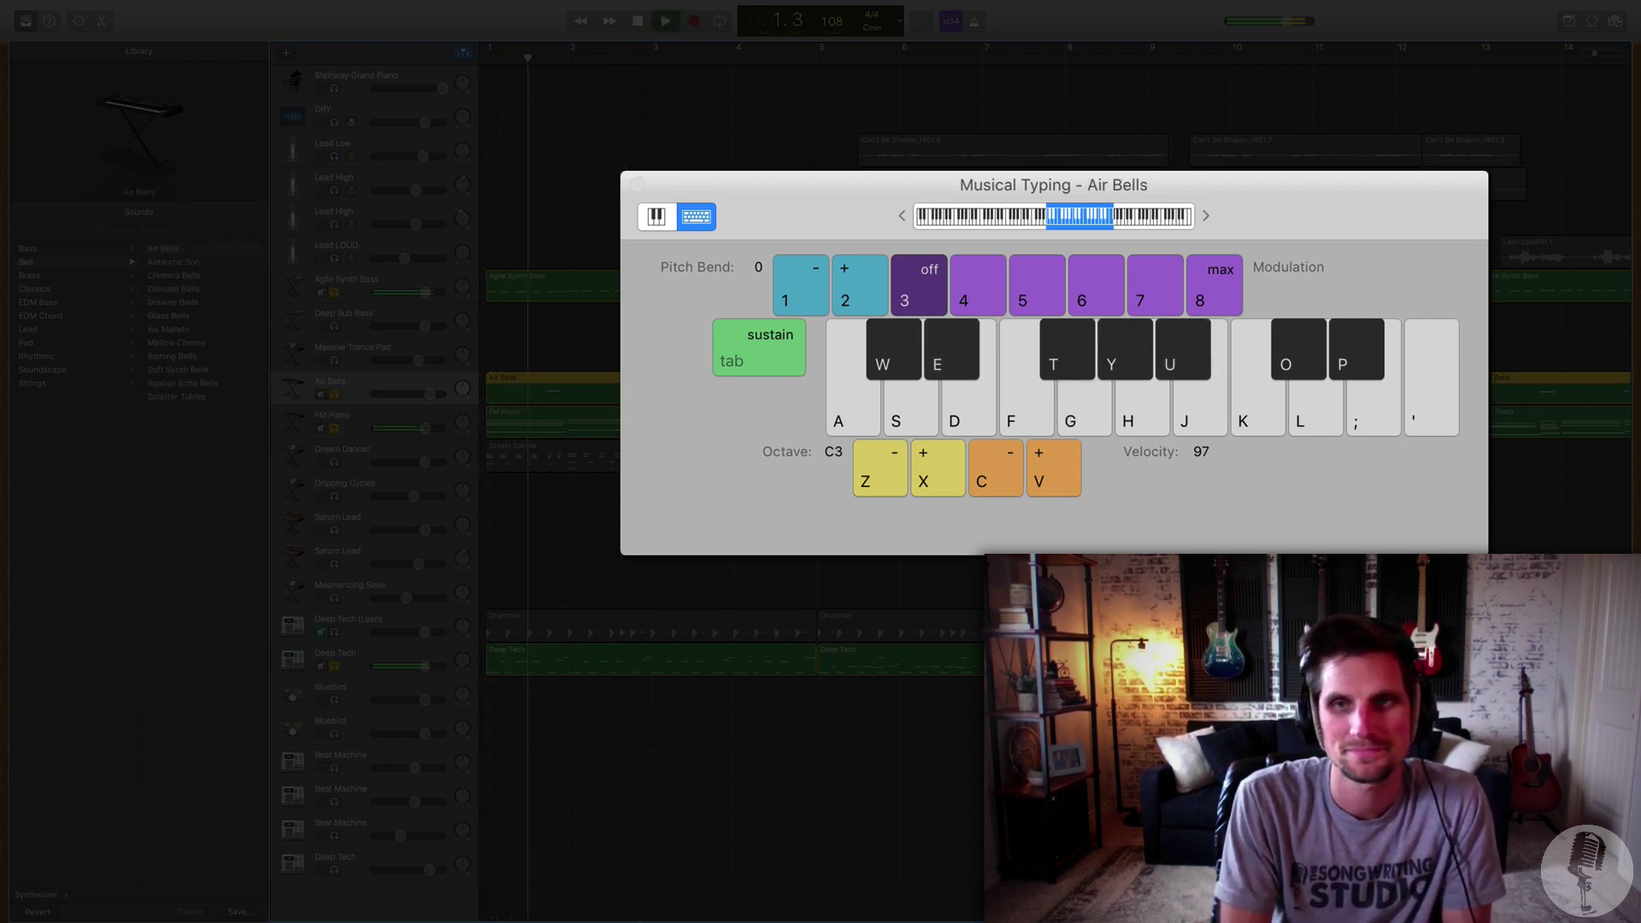
pyautogui.click(1431, 424)
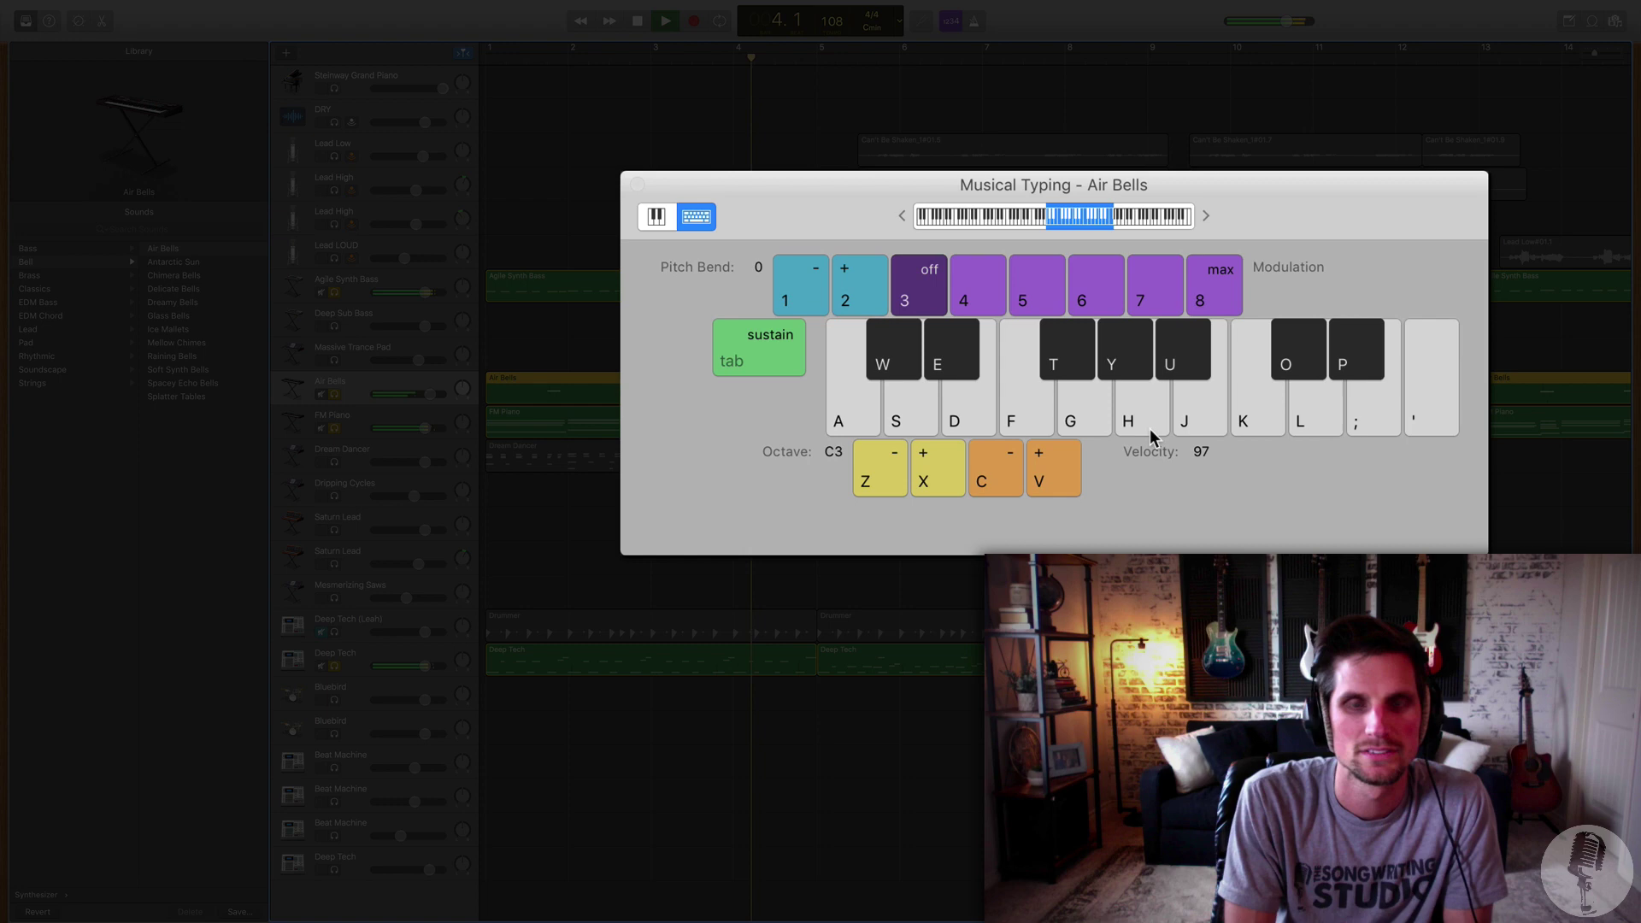
pyautogui.press('space')
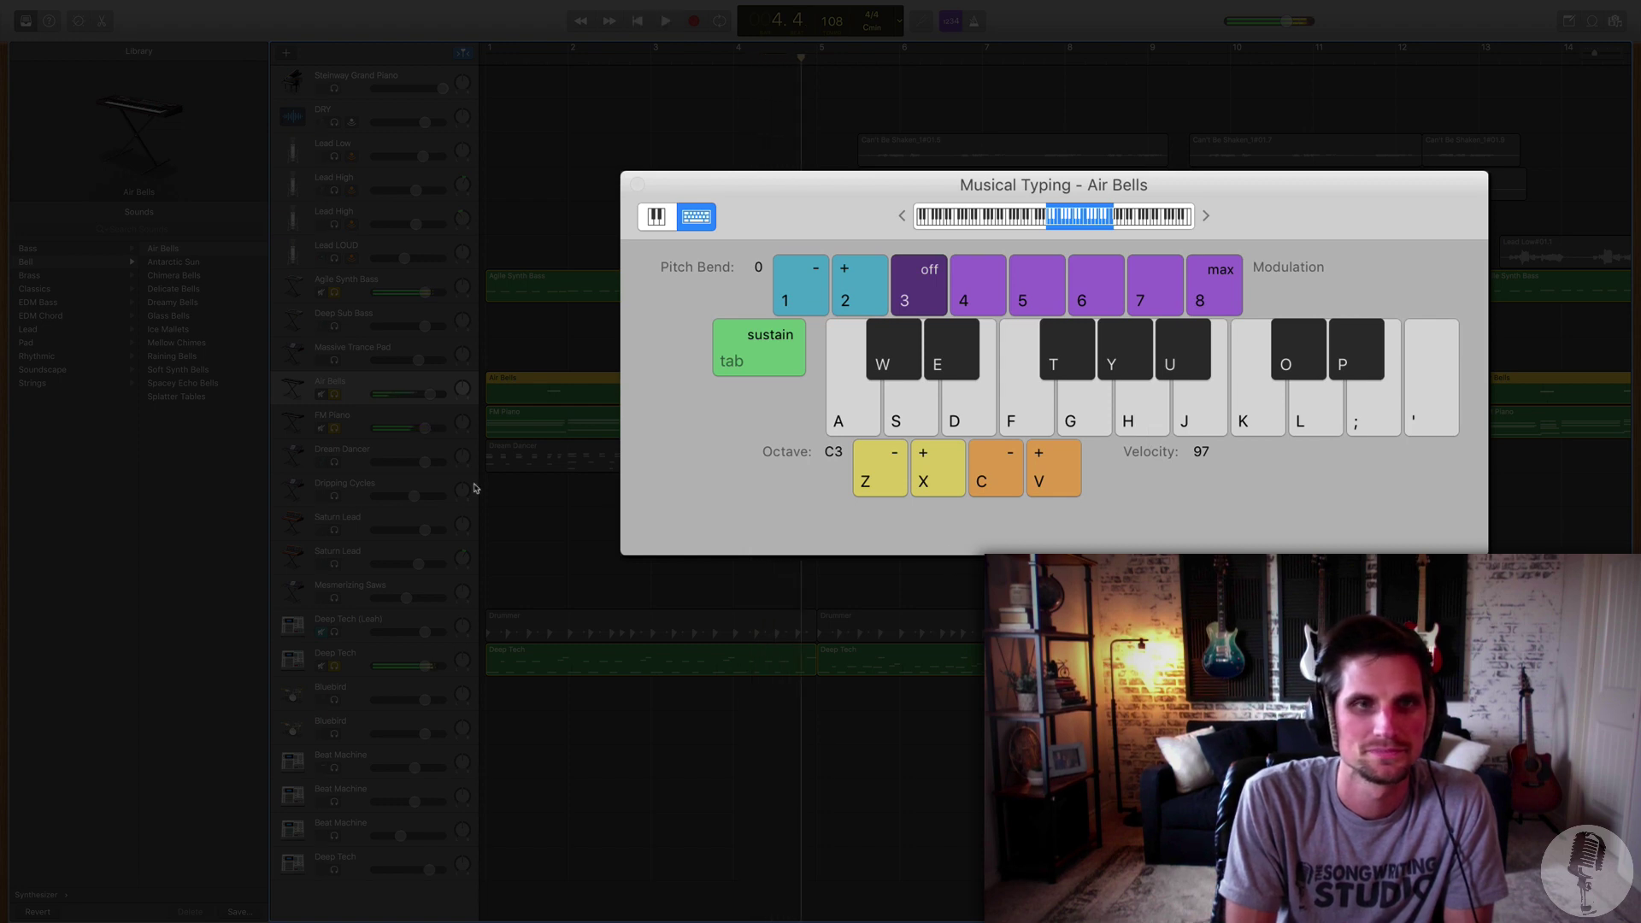
pyautogui.press('Return')
# - Select Dream Dancer, drop the octave to C2, and restart playback
pyautogui.click(338, 460)
pyautogui.press('z')
pyautogui.press('space')
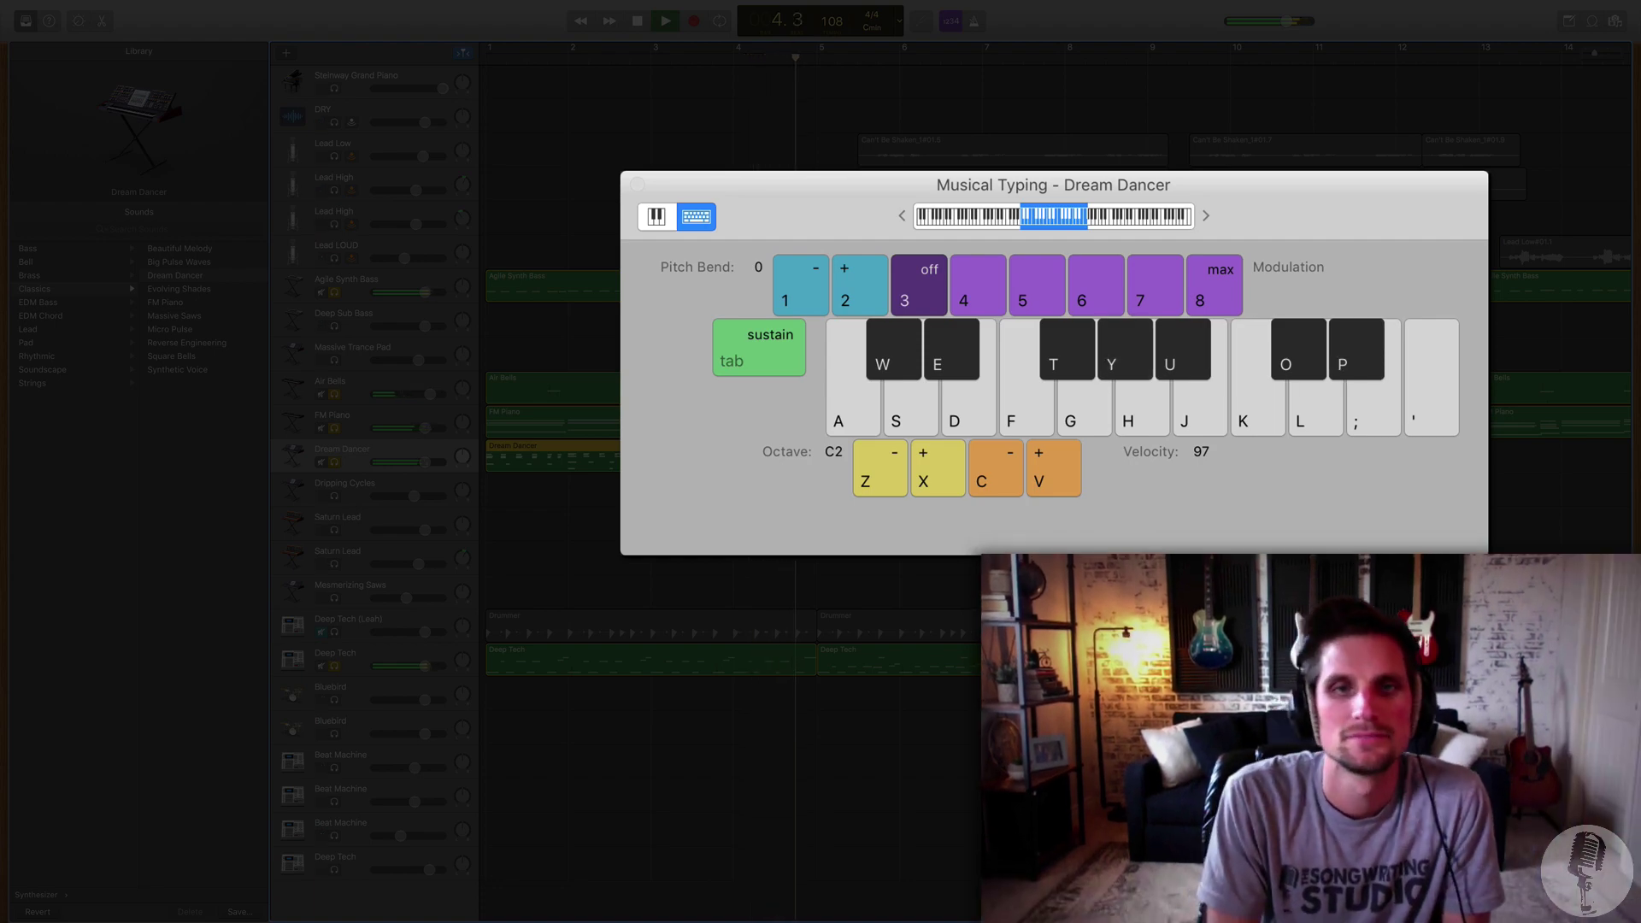
# - Stop the Dream Dancer playback at bar 5.1
pyautogui.press('space')
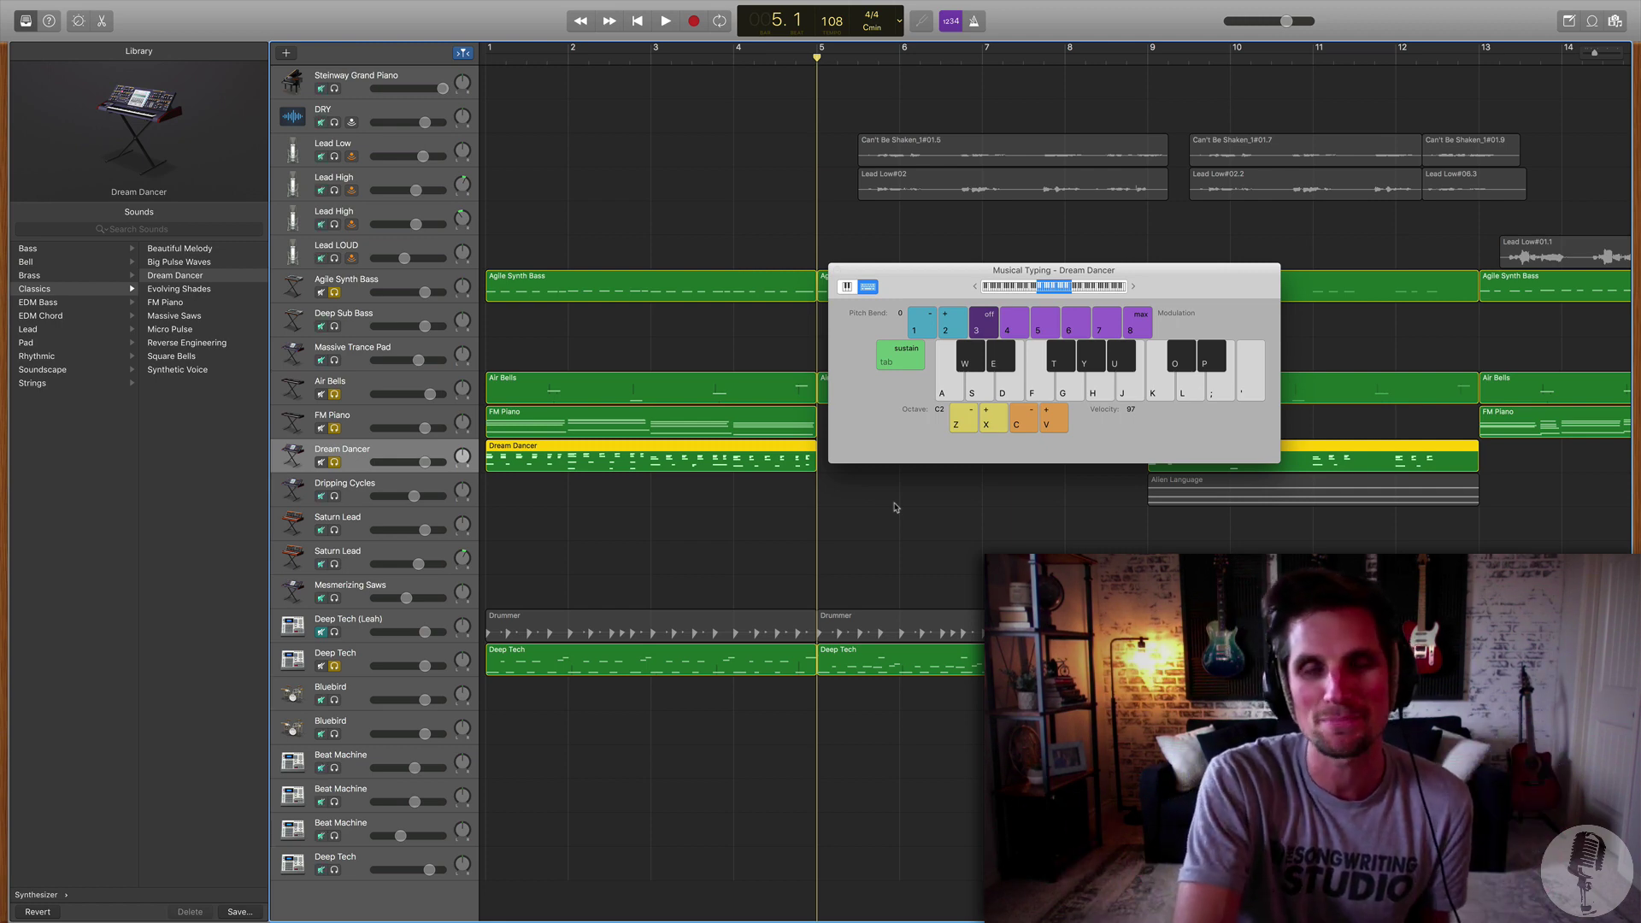
# - Show the Dream Dancer region's MIDI notes in the Piano Roll editor using E
pyautogui.press('e')
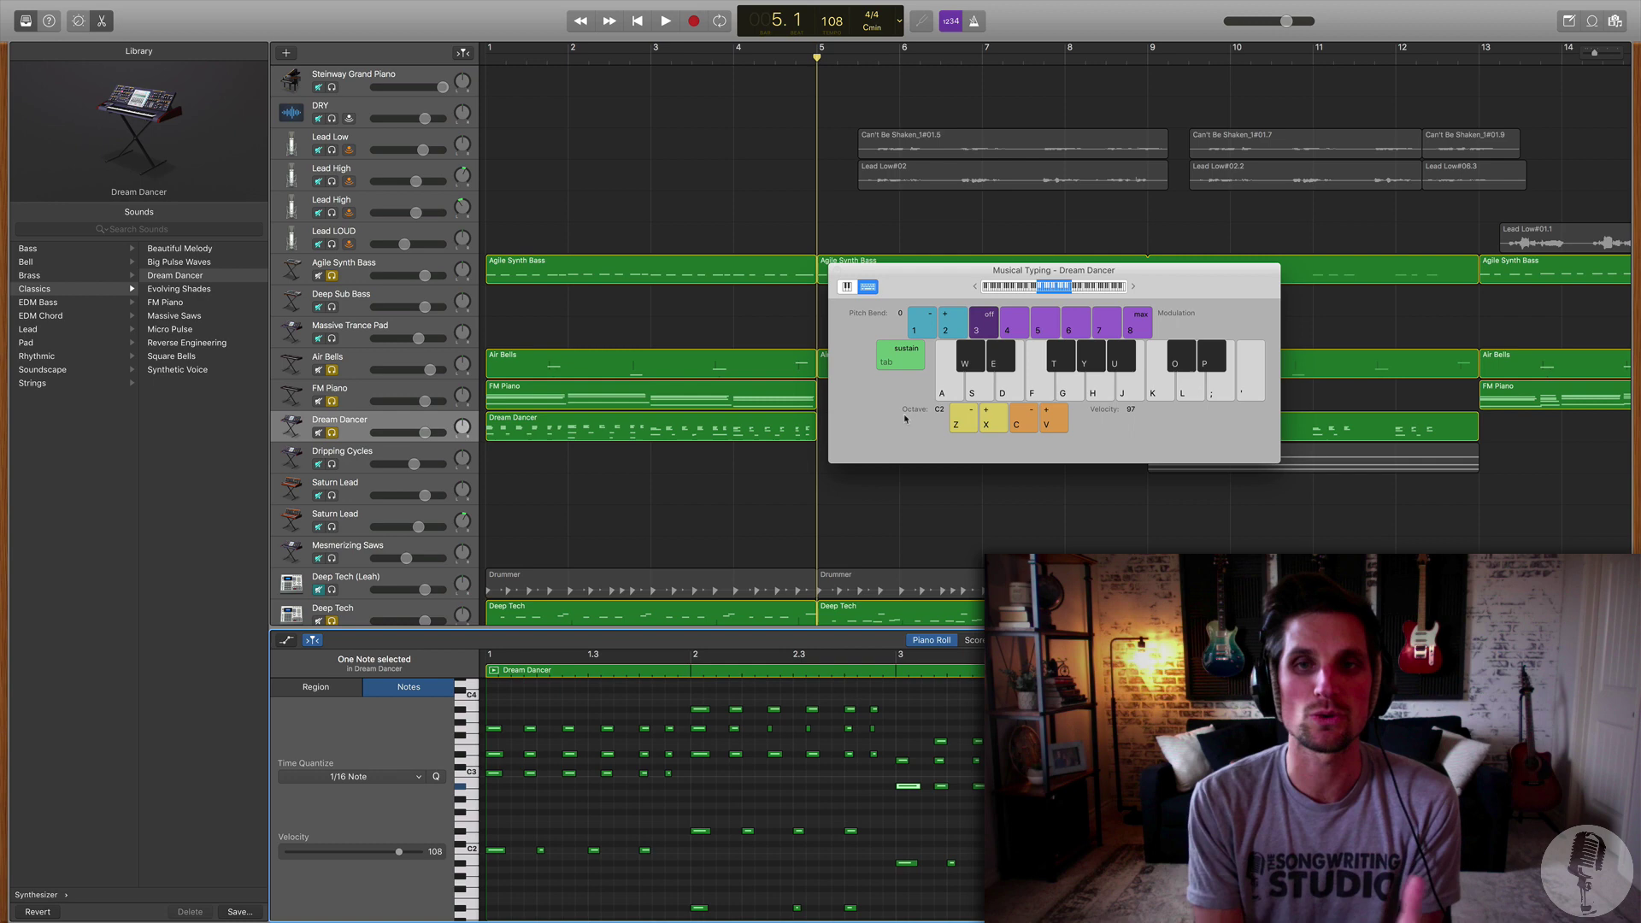